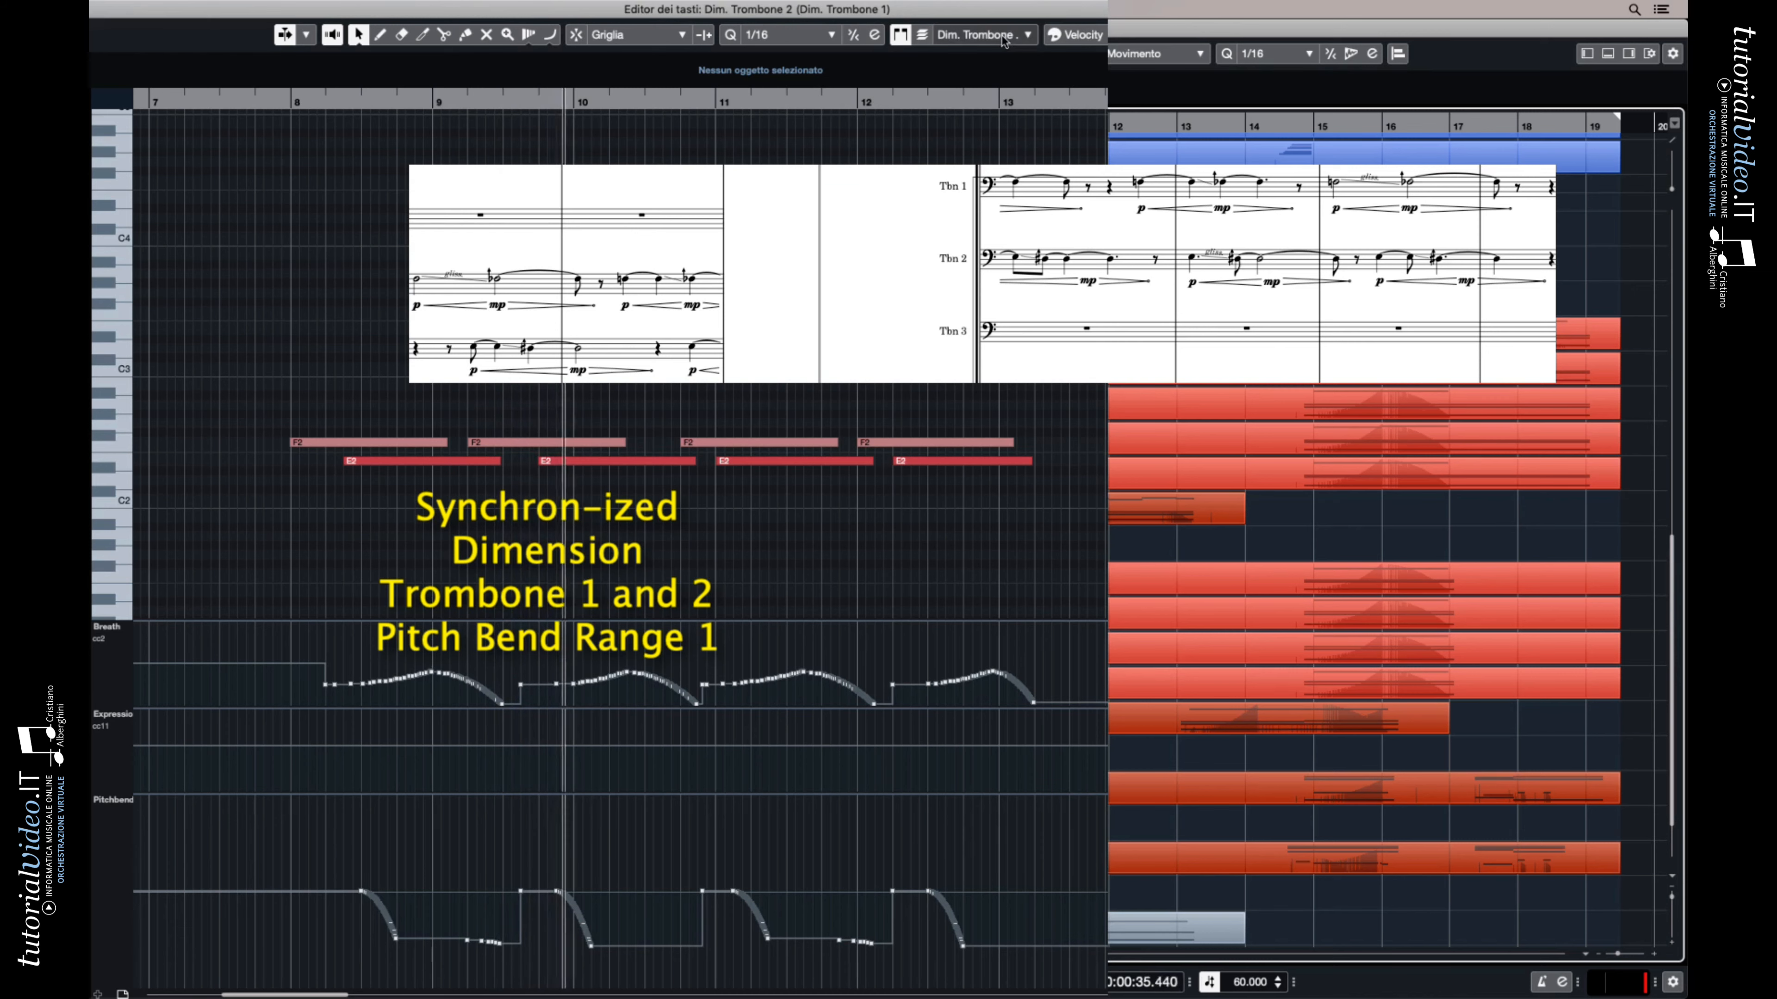
Compare the breath and pitch bend curves of Dim. Trombone 1 and Dim. Trombone 2 by switching the edited part
left_click(1014, 36)
left_click(1017, 19)
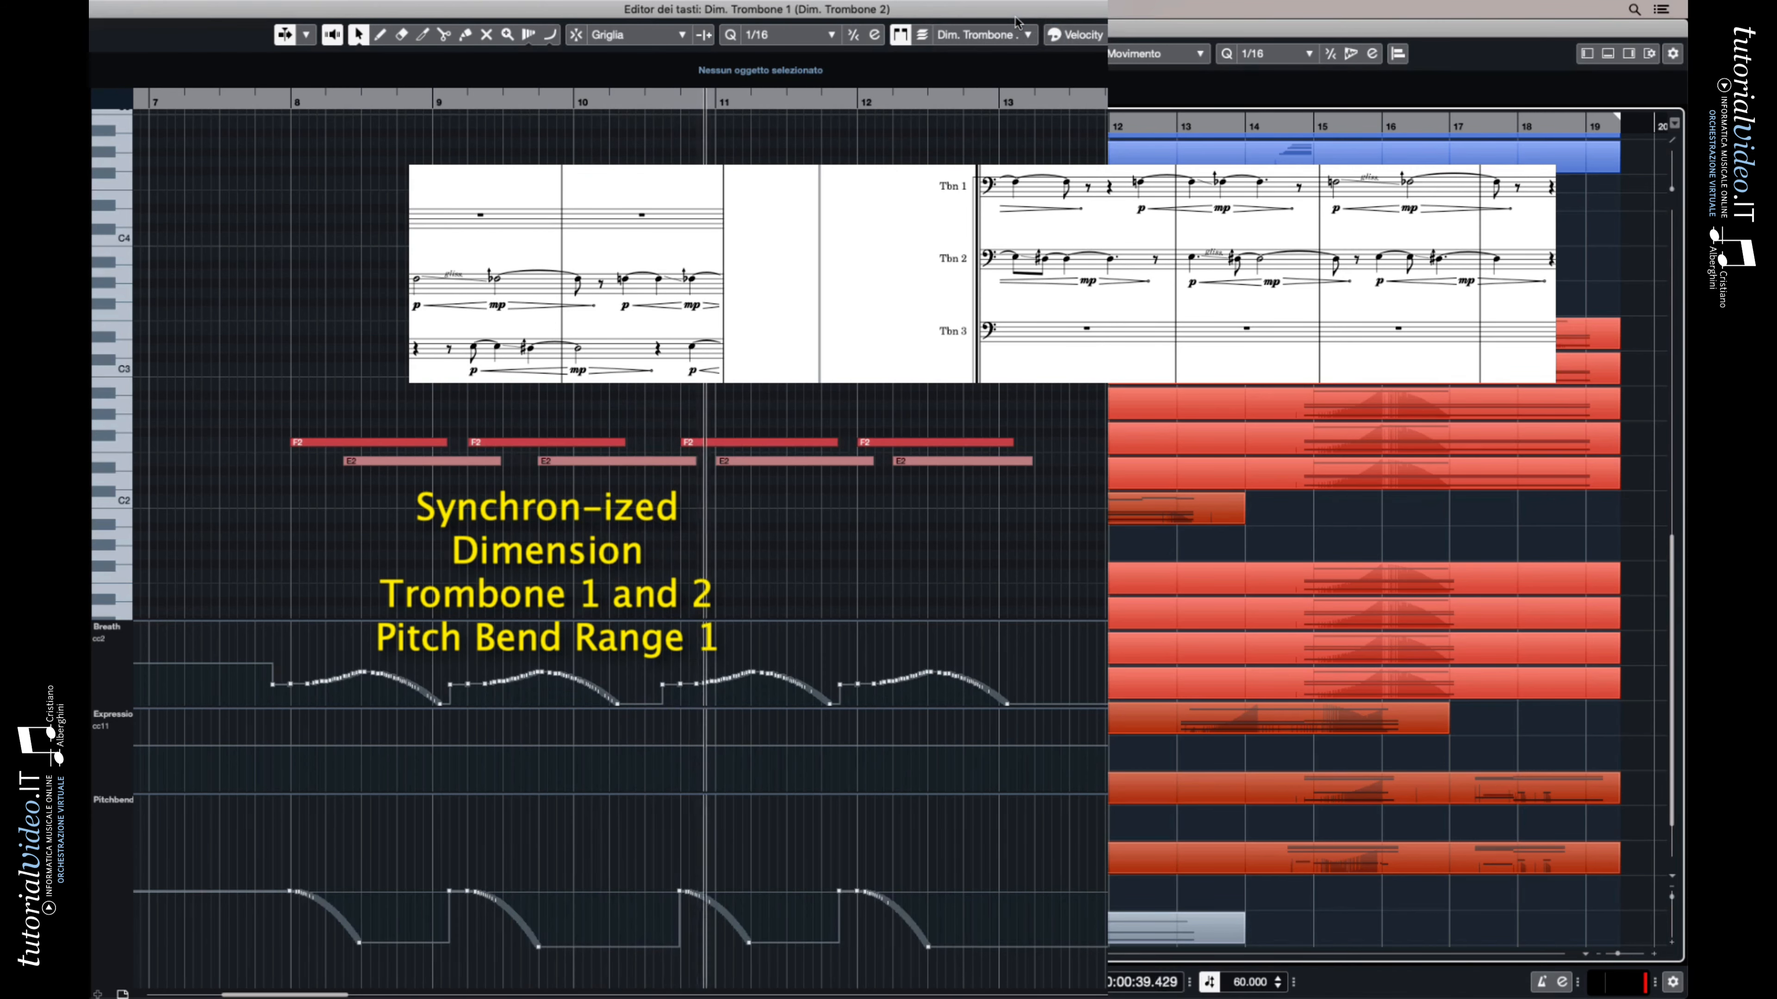
left_click(1014, 35)
left_click(1019, 47)
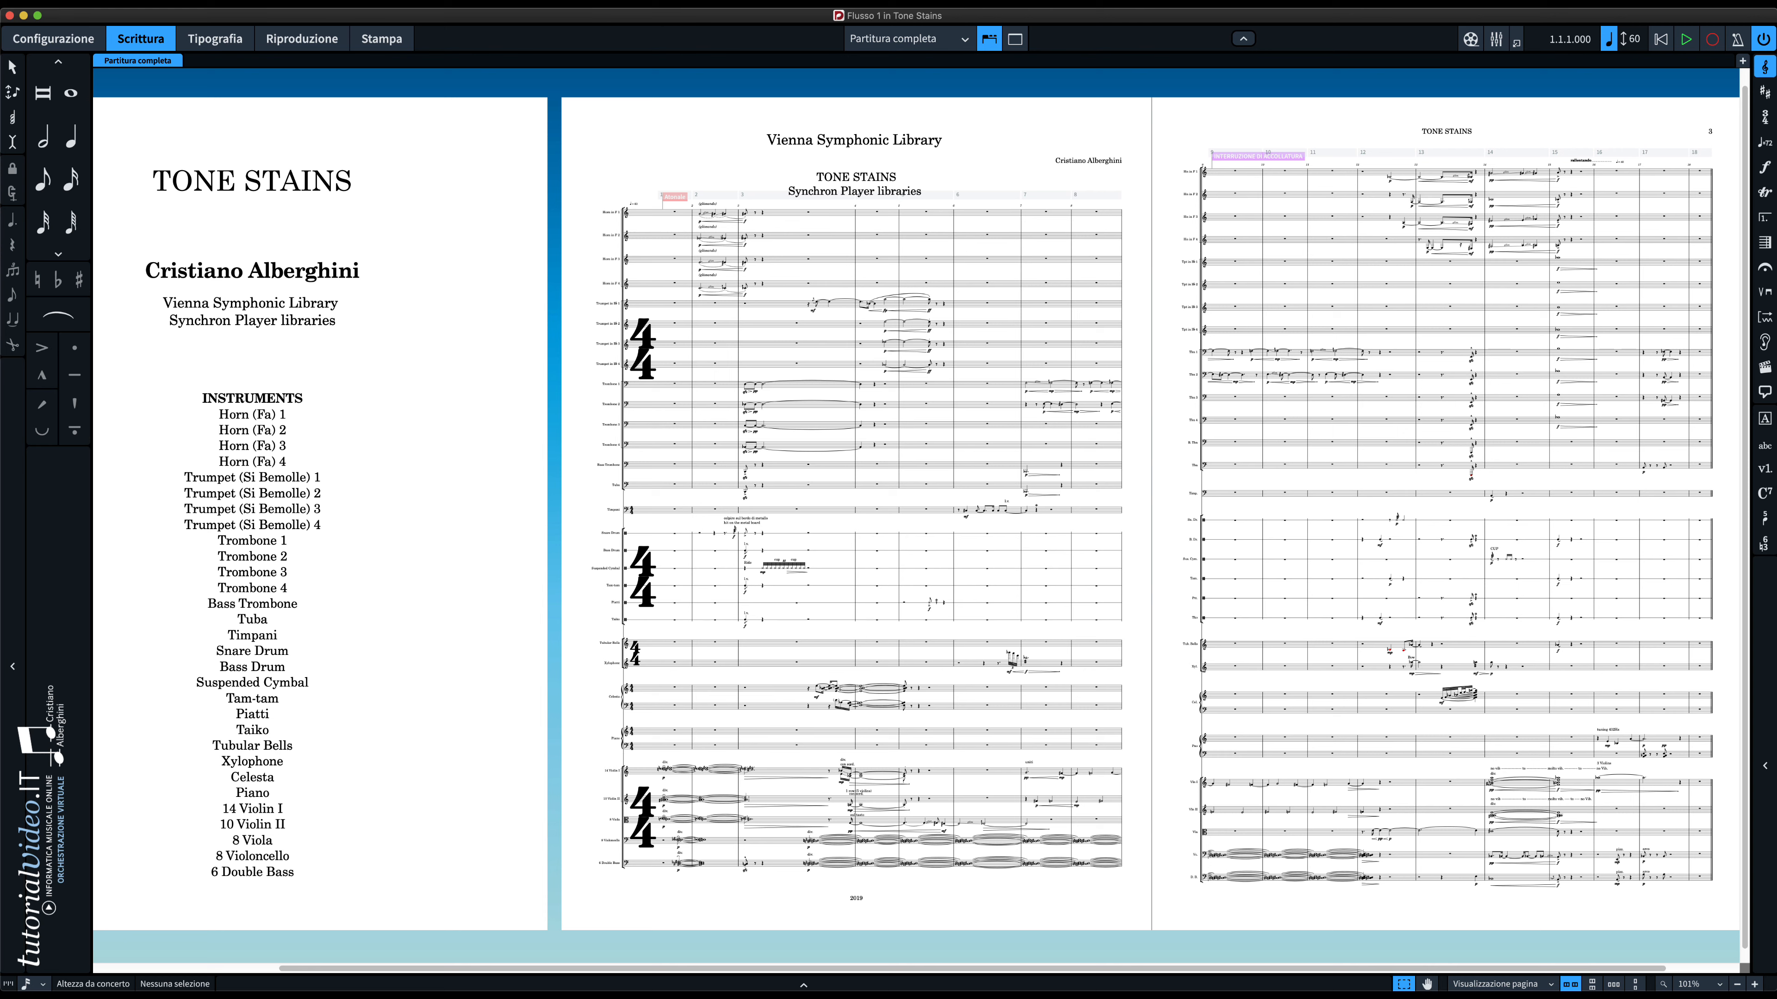
key("alt")
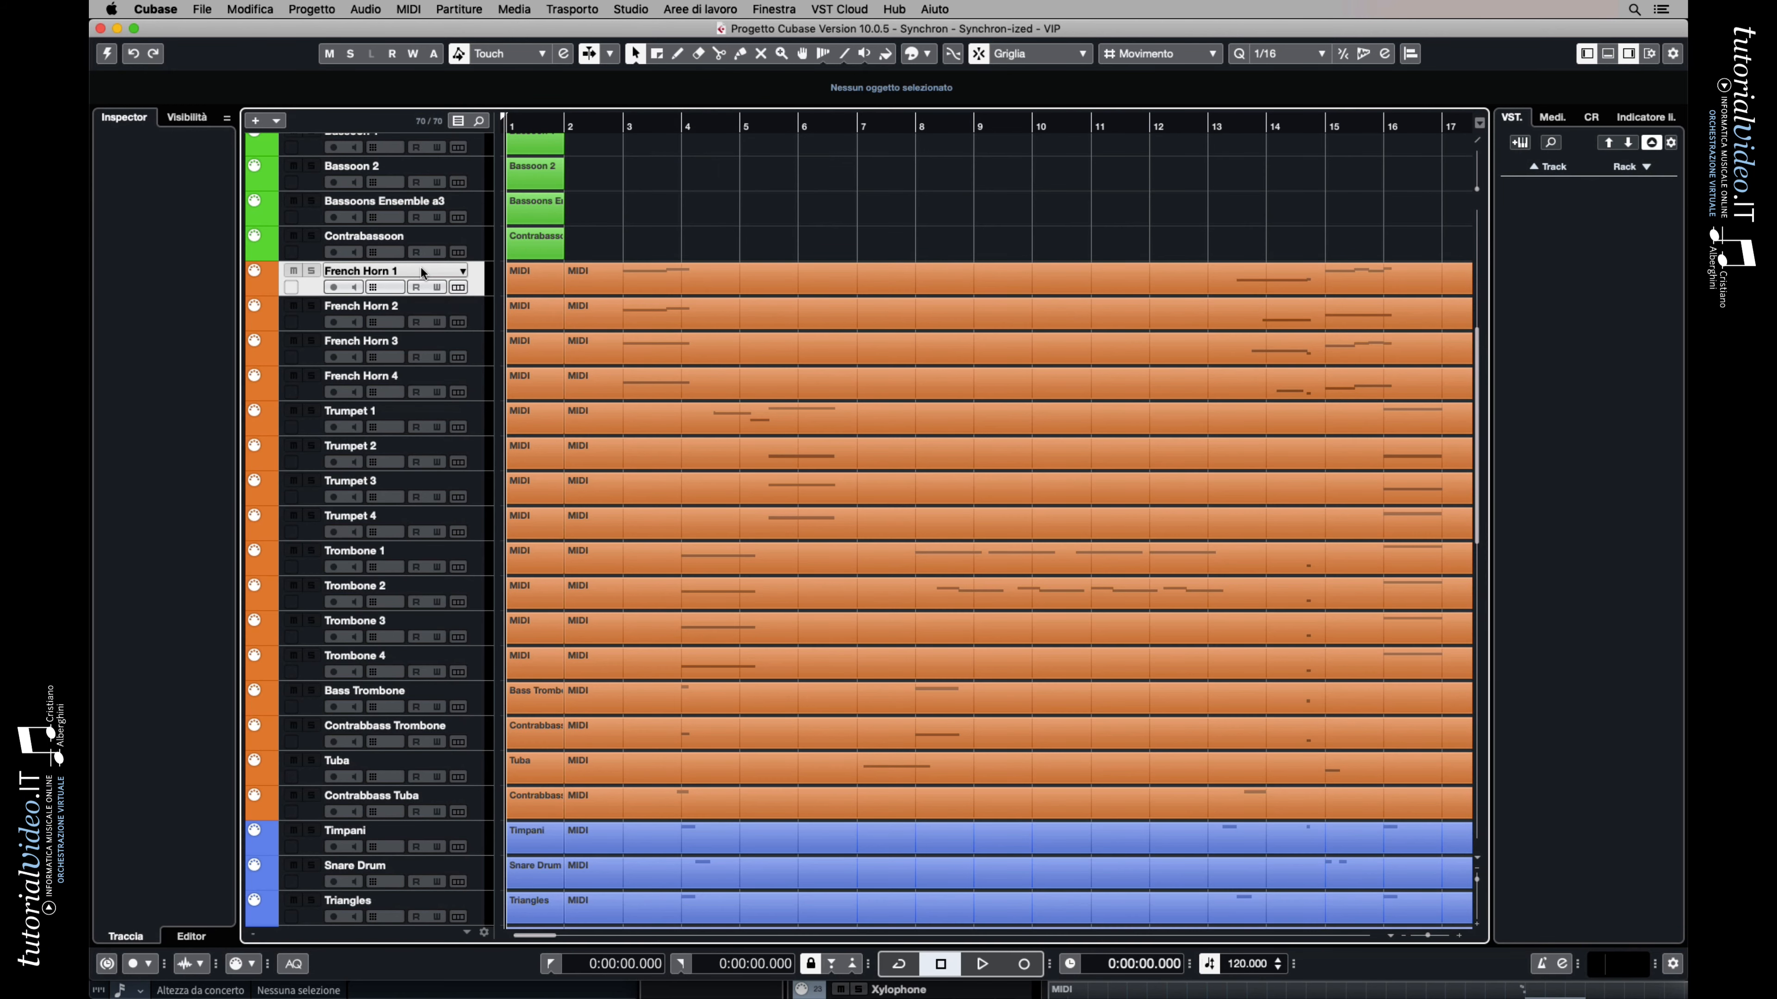
Name the MIDI parts on the French Horn 1, 2, 3 and 4 tracks after their track names
double_click(420, 272)
key("Right")
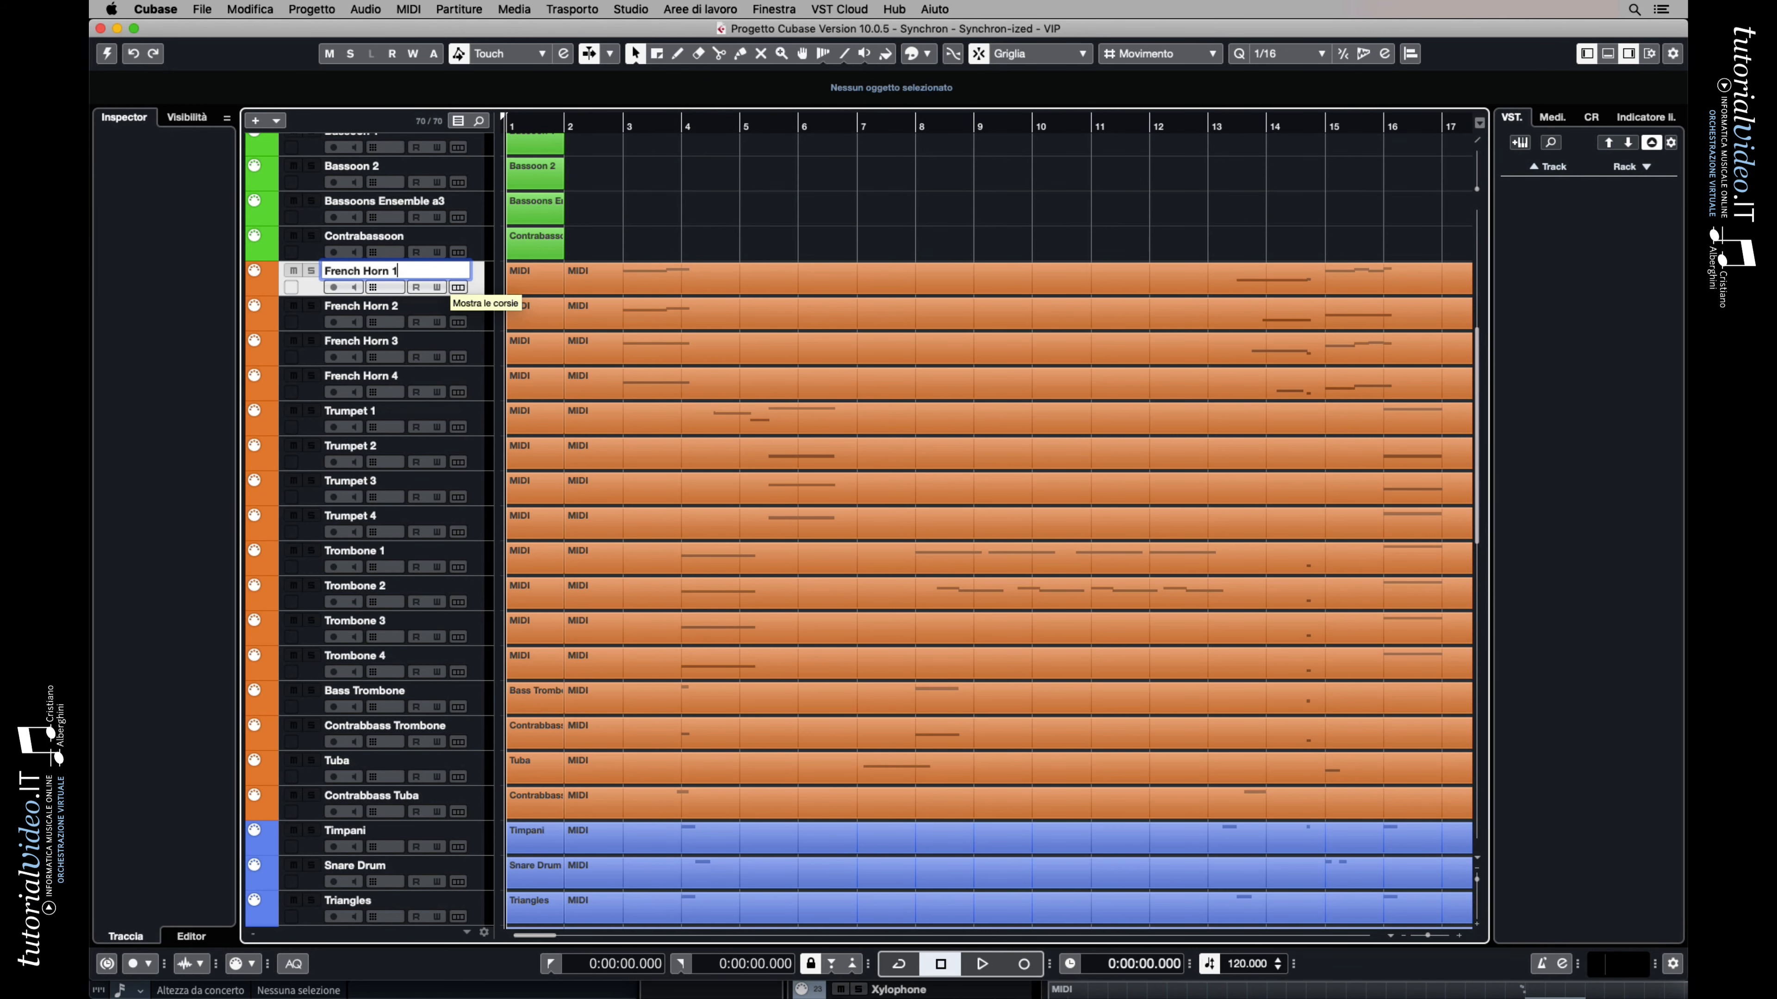
key("Return")
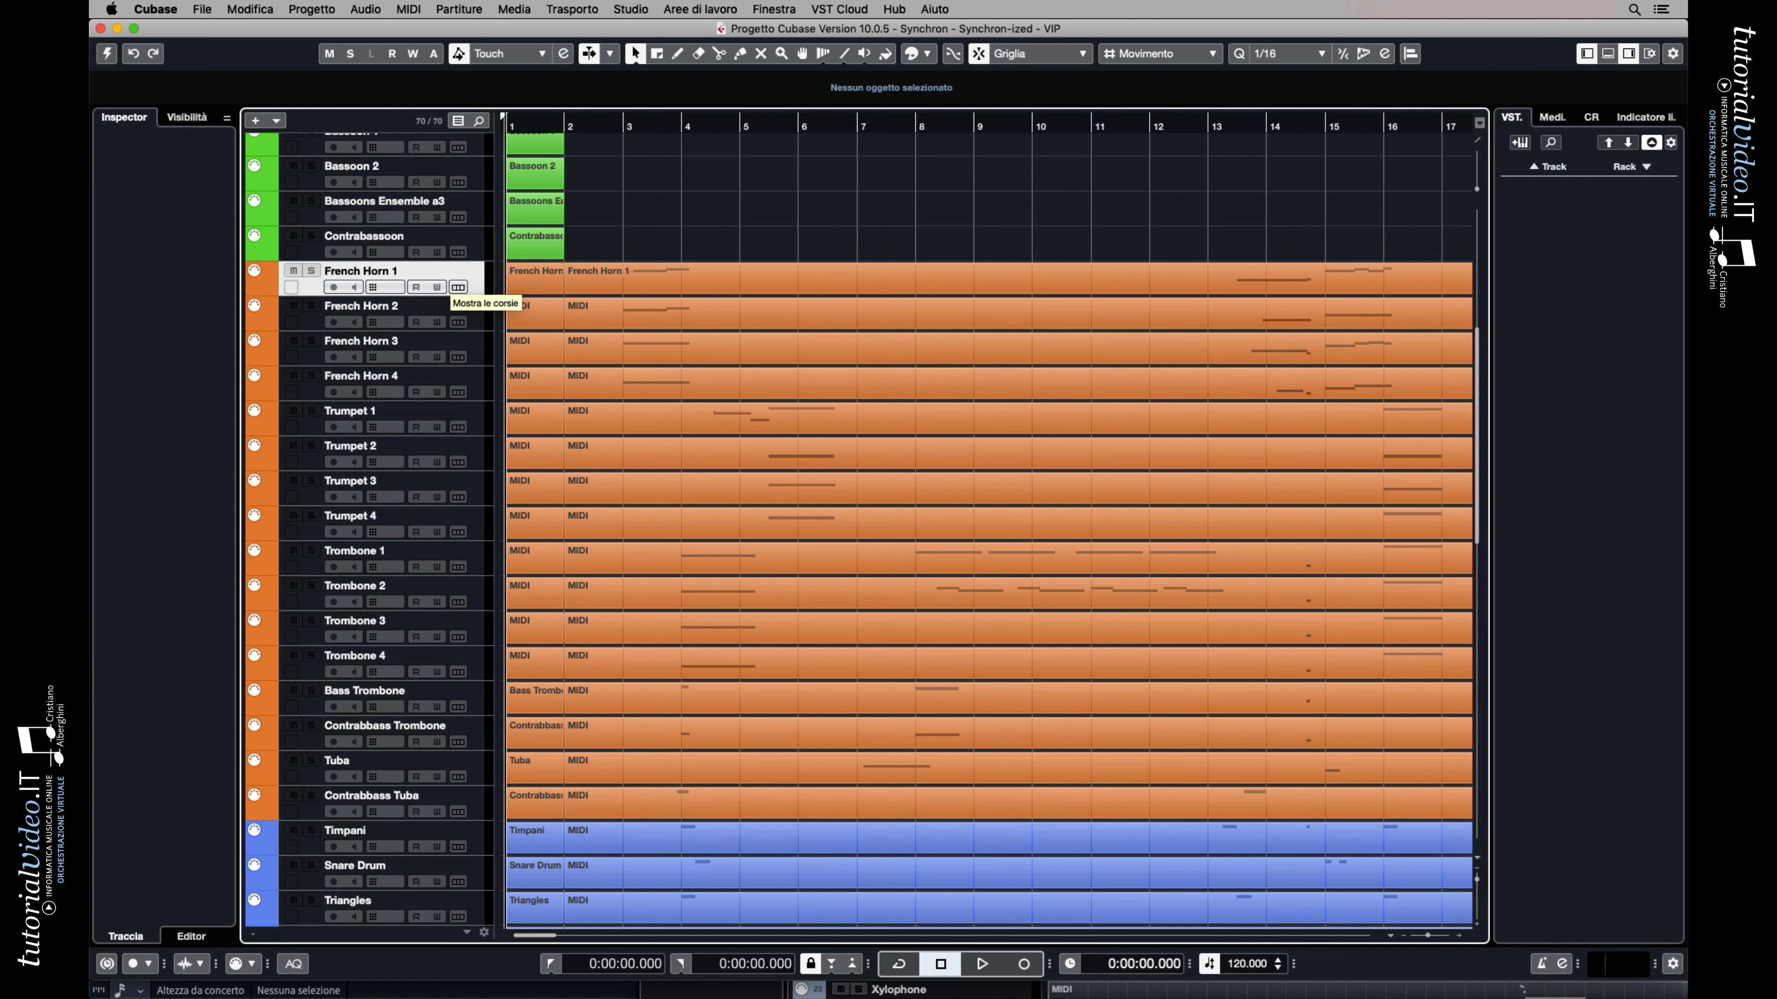
double_click(419, 306)
key("Right")
key("Return")
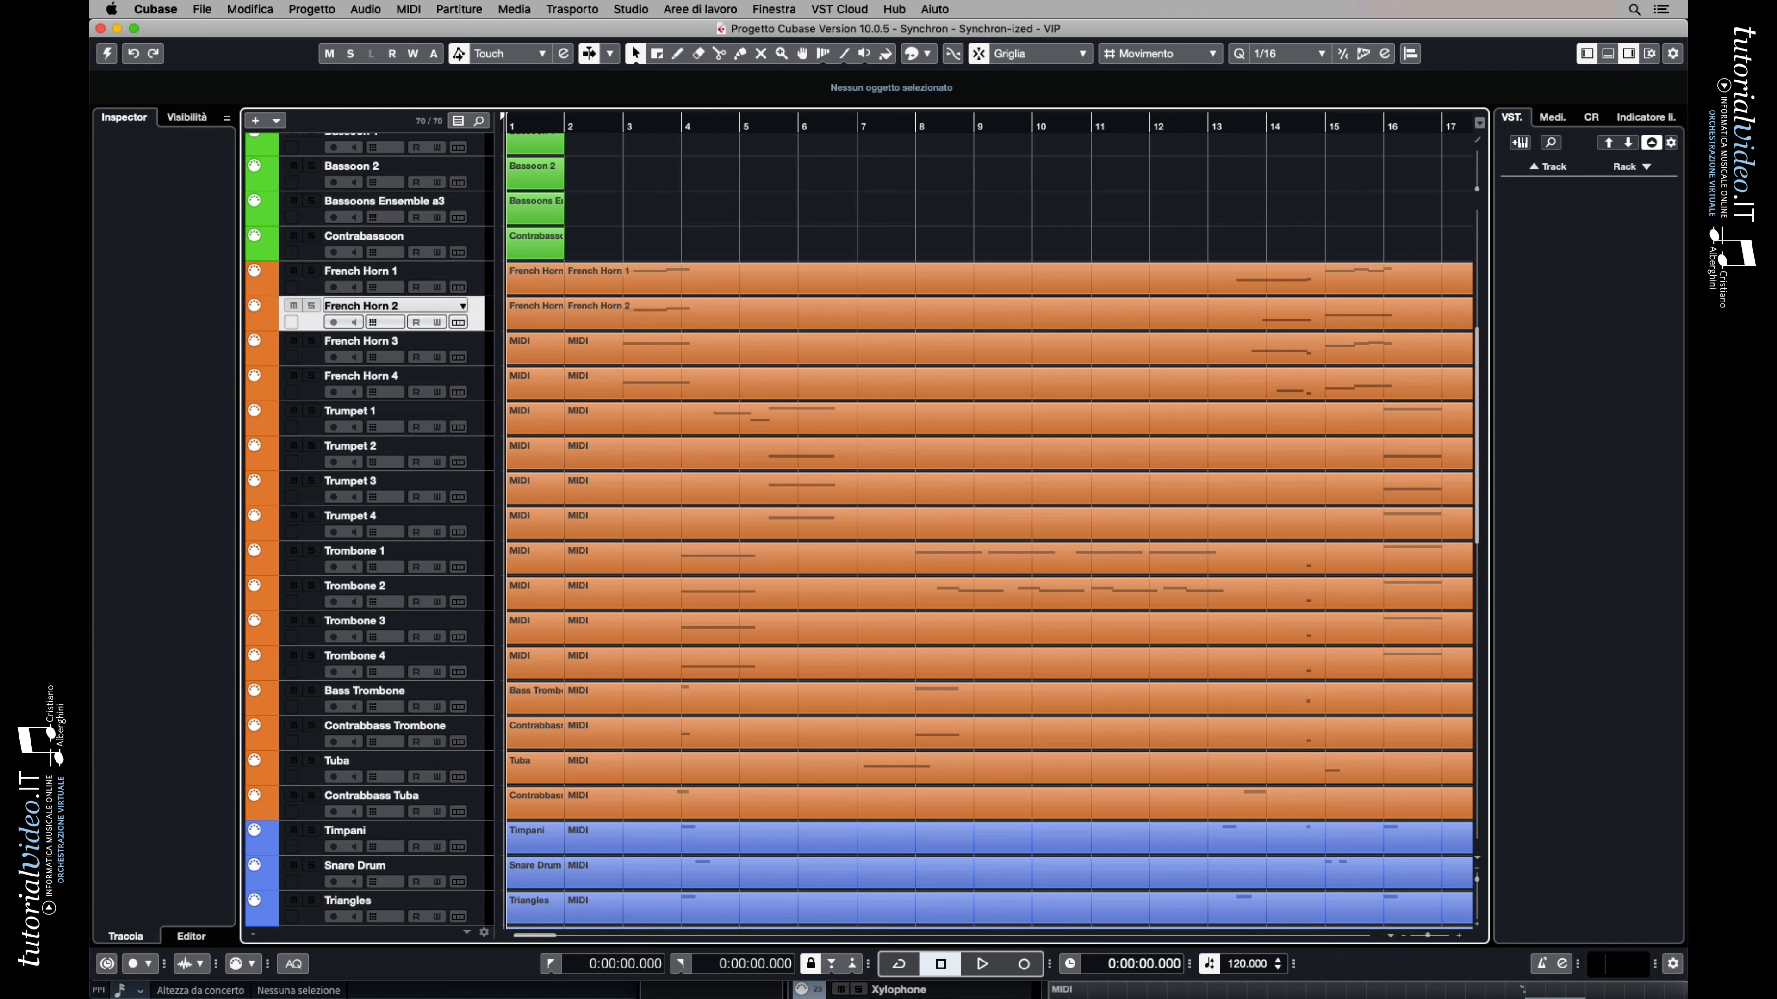
double_click(424, 342)
key("Right")
key("Return")
double_click(428, 378)
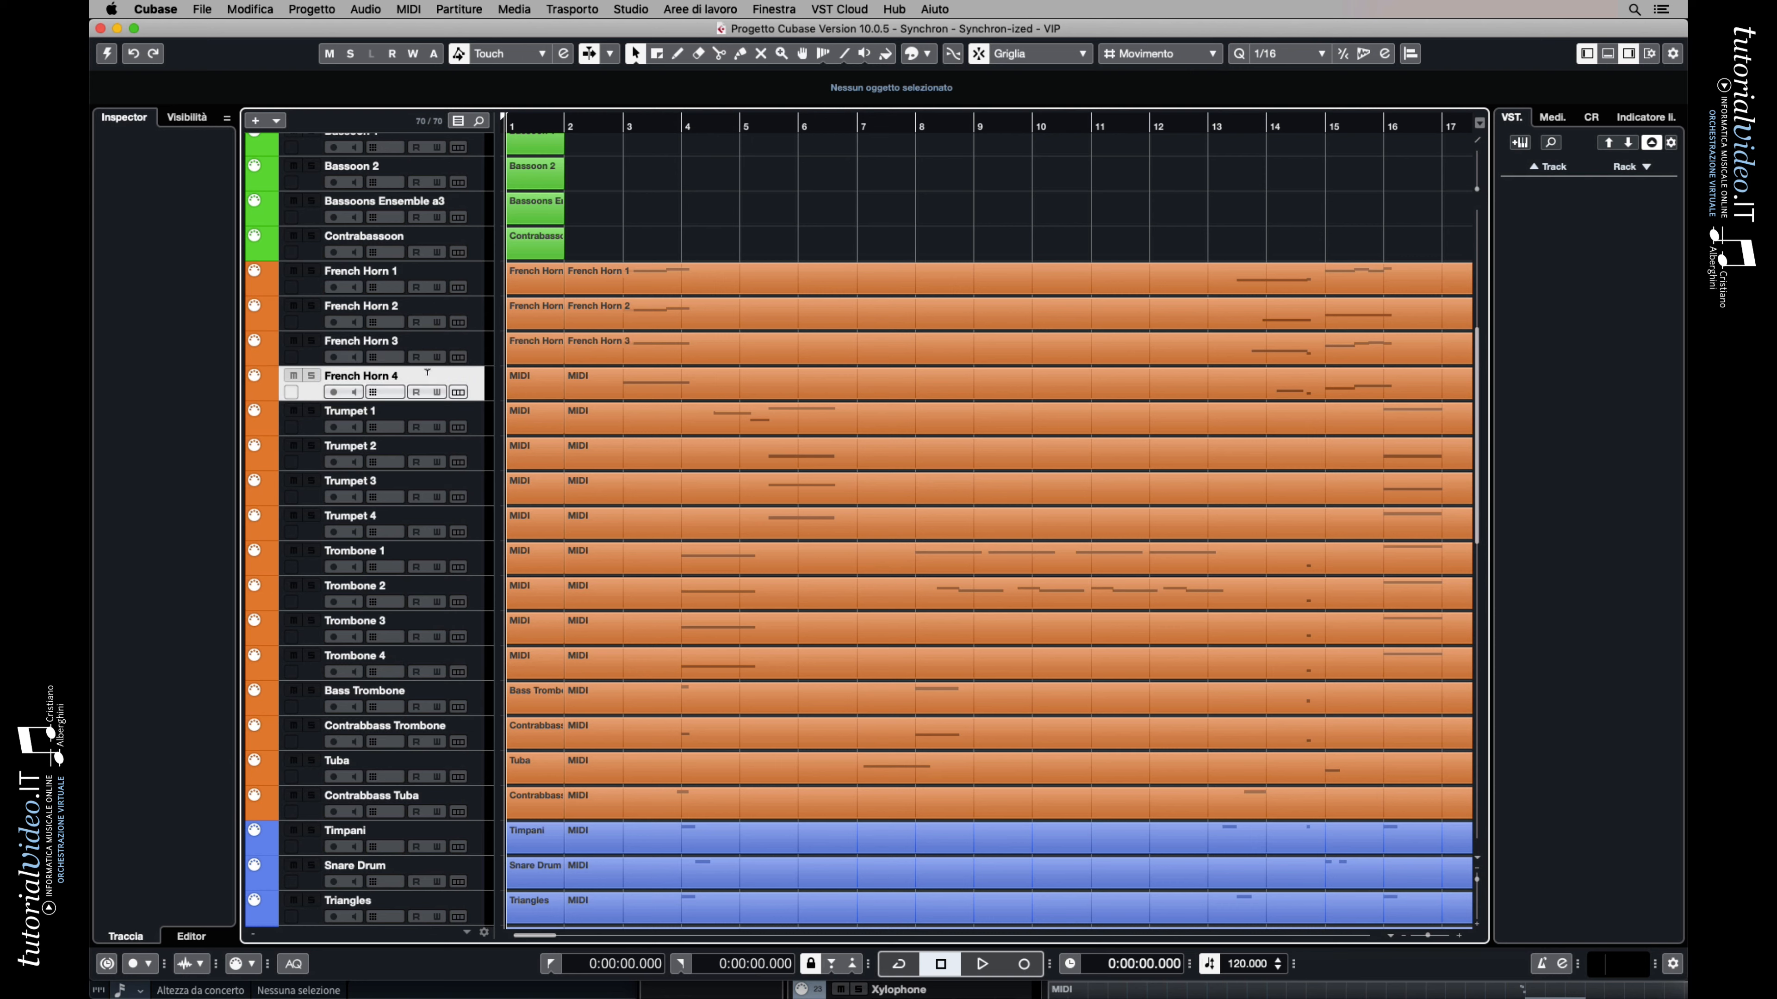
key("Right")
key("Return")
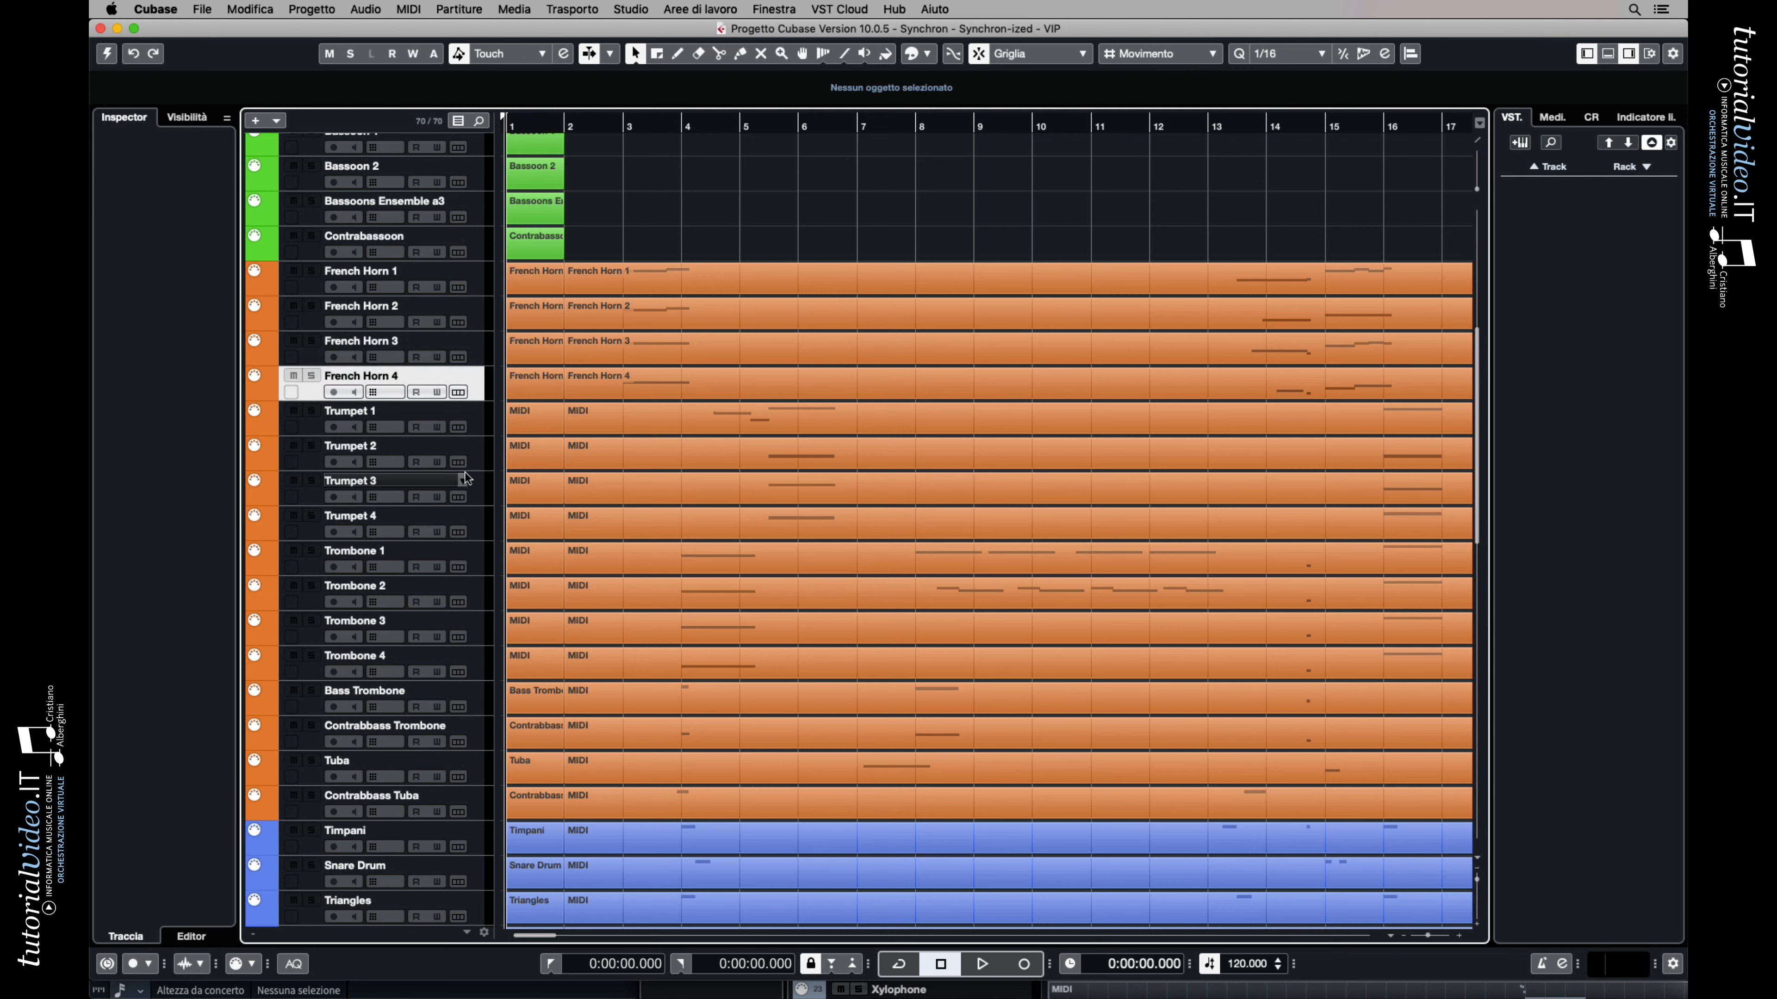
Name the MIDI parts on the Trumpet 1 and Trumpet 2 tracks after their track names
double_click(428, 412)
key("Right")
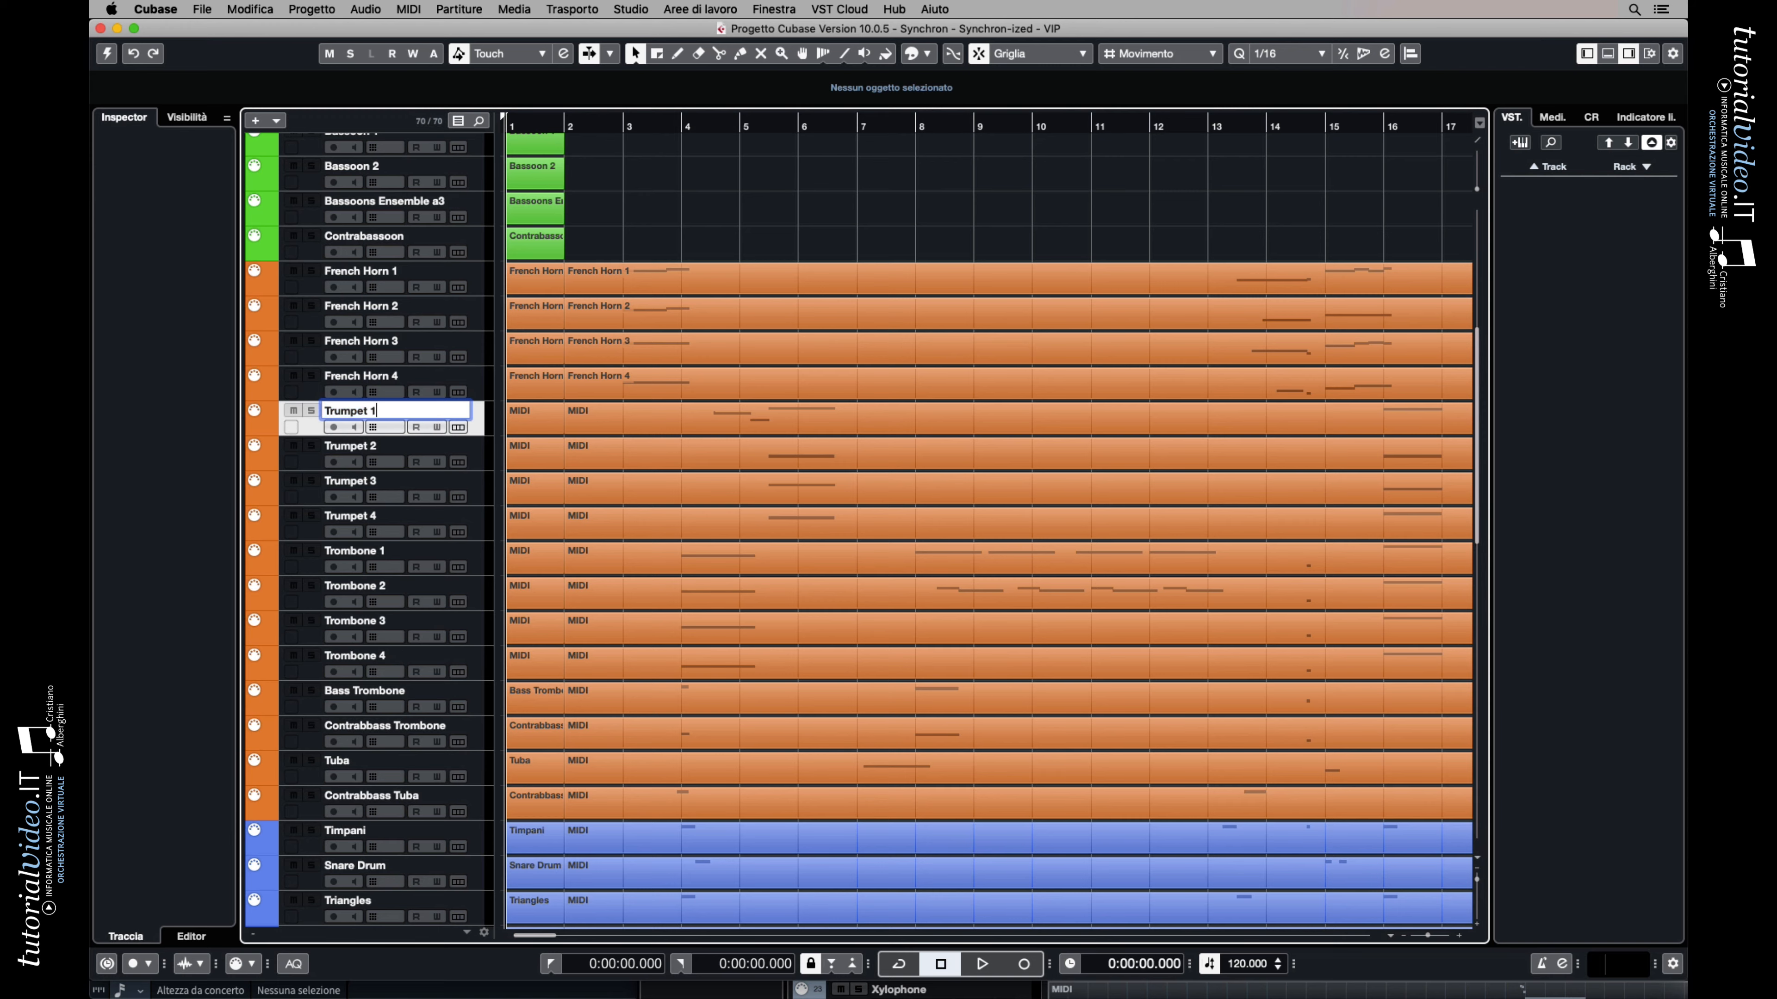
key("Return")
double_click(428, 447)
key("Right")
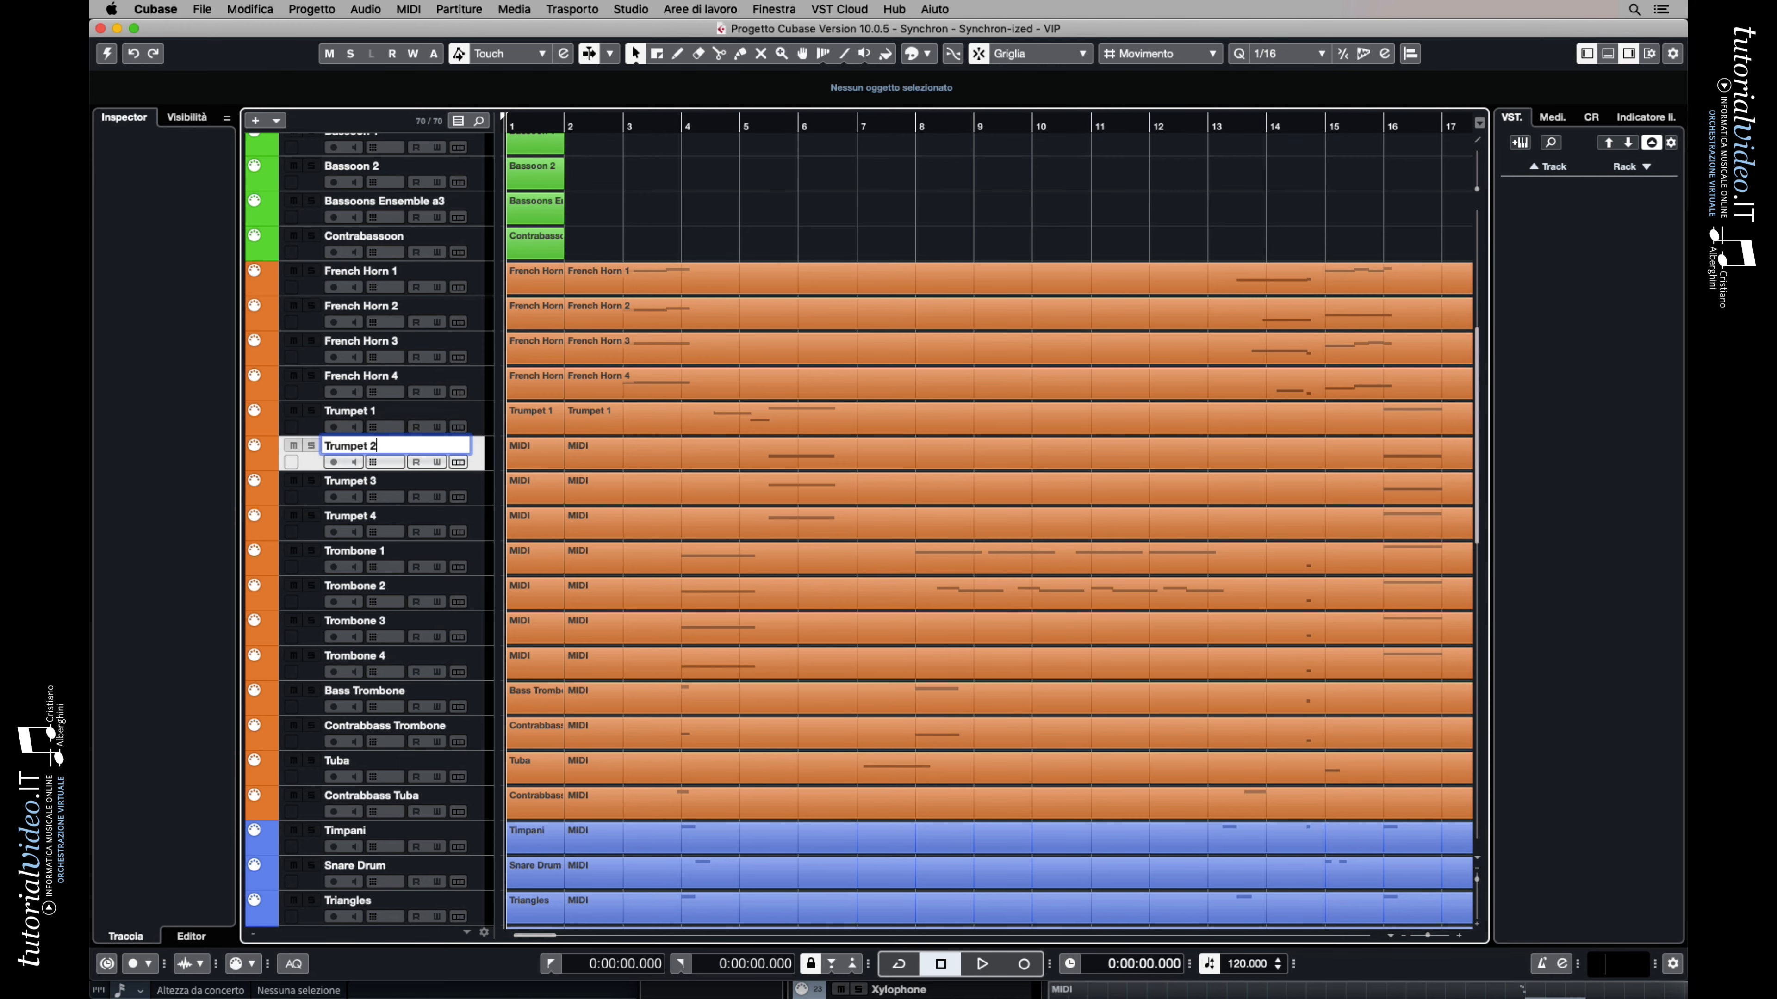
key("Return")
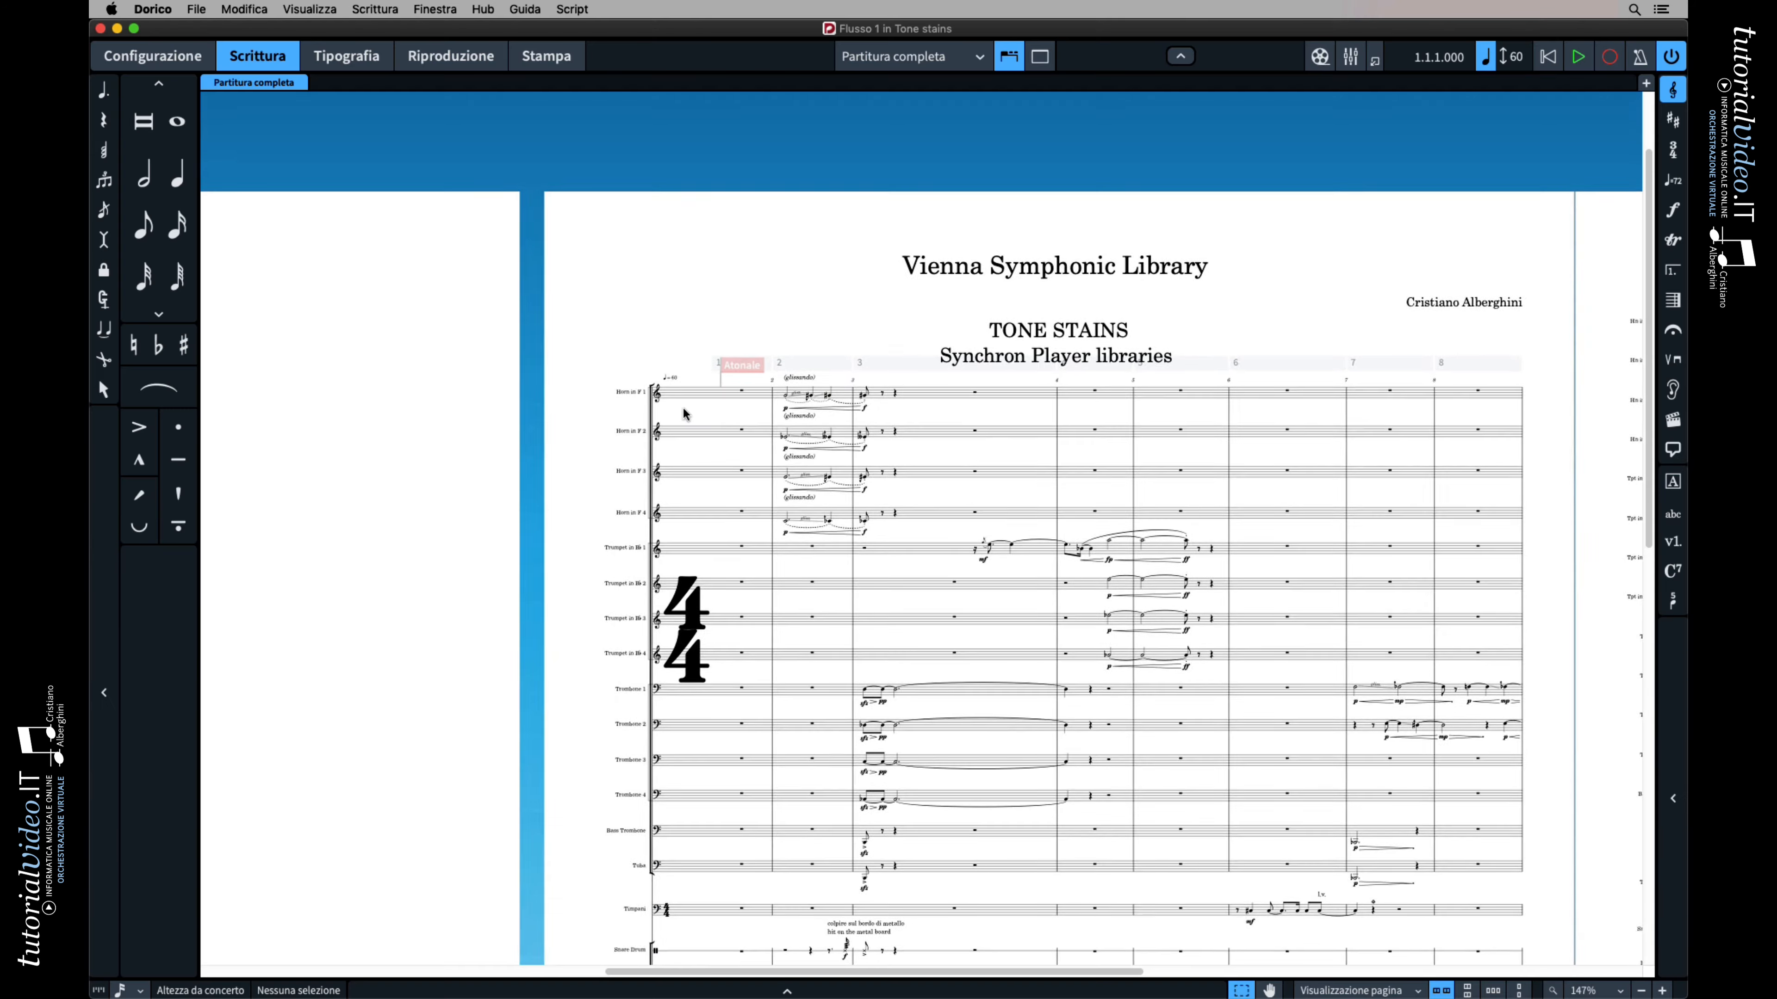
Examine the four horn glissandos in bars 2 and 3 of the Tone Stains score in Dorico
scroll(683, 412, "up", 8)
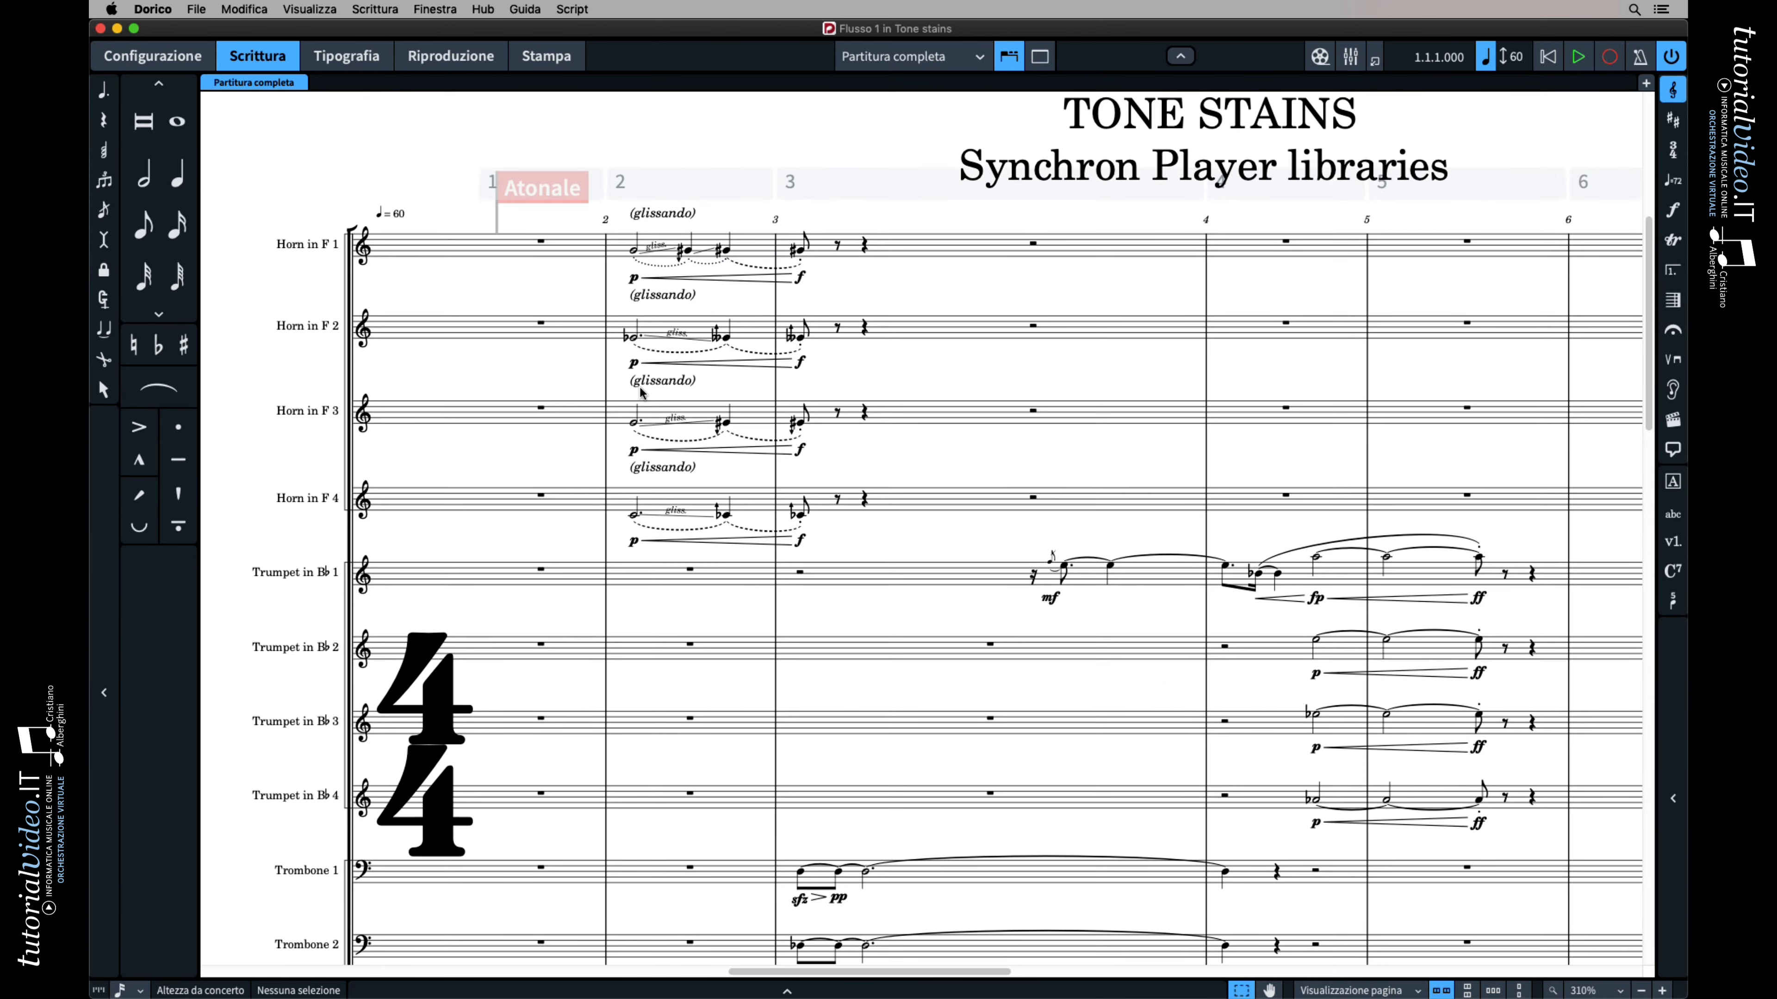
scroll(641, 394, "up", 1)
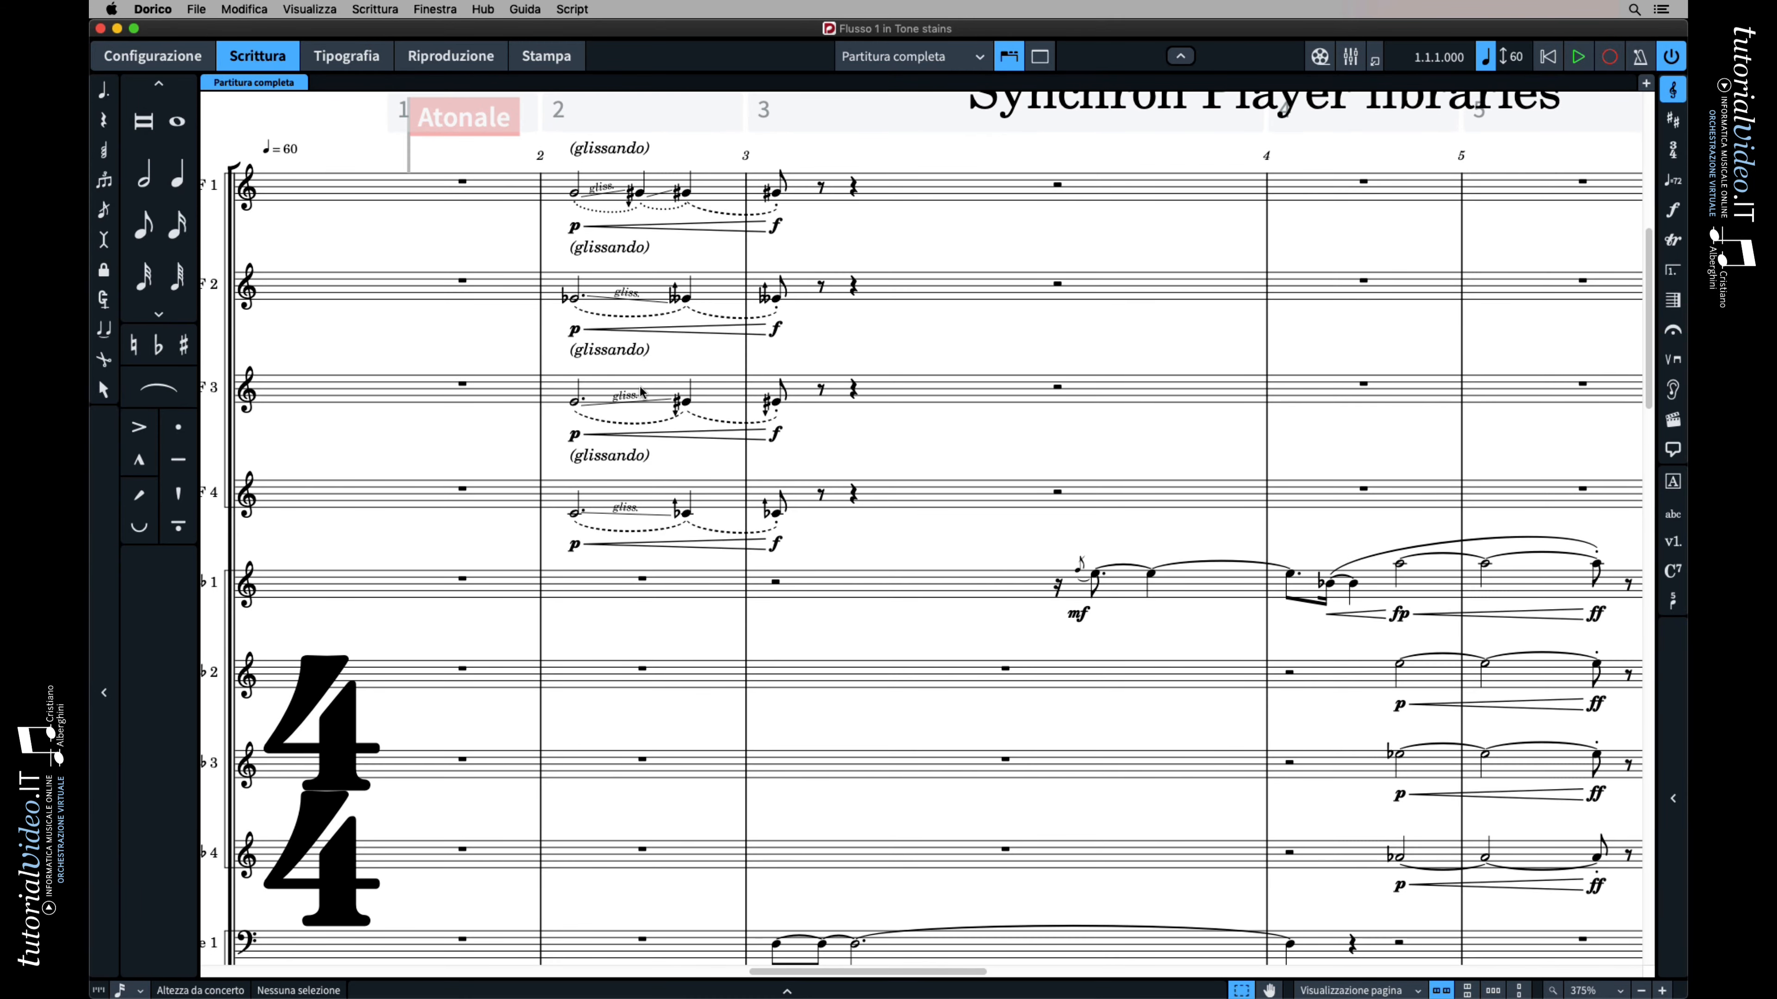
scroll(780, 380, "up", 4)
scroll(780, 380, "right", 3)
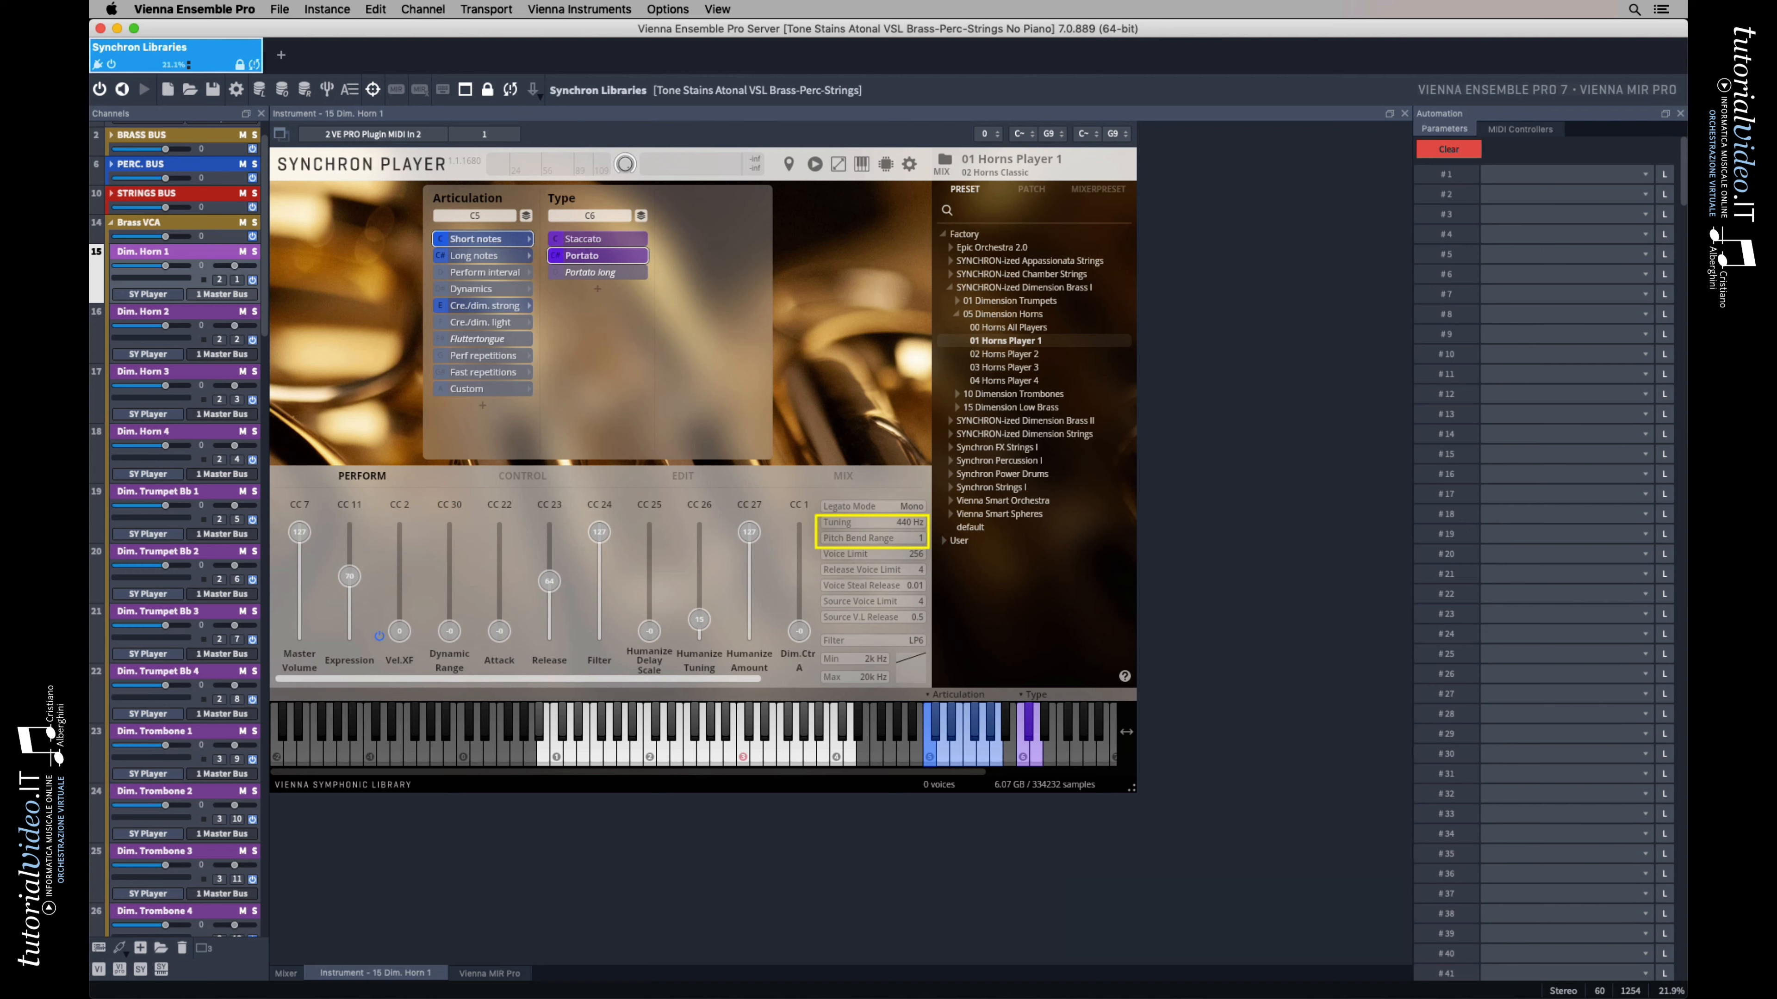
In Vienna Ensemble Pro, inspect the tuning and pitch bend range of the Dim. Horn 2 to 4 channels, and open the BLÜTHNER Piano 432Hz channel
left_click(201, 313)
left_click(201, 376)
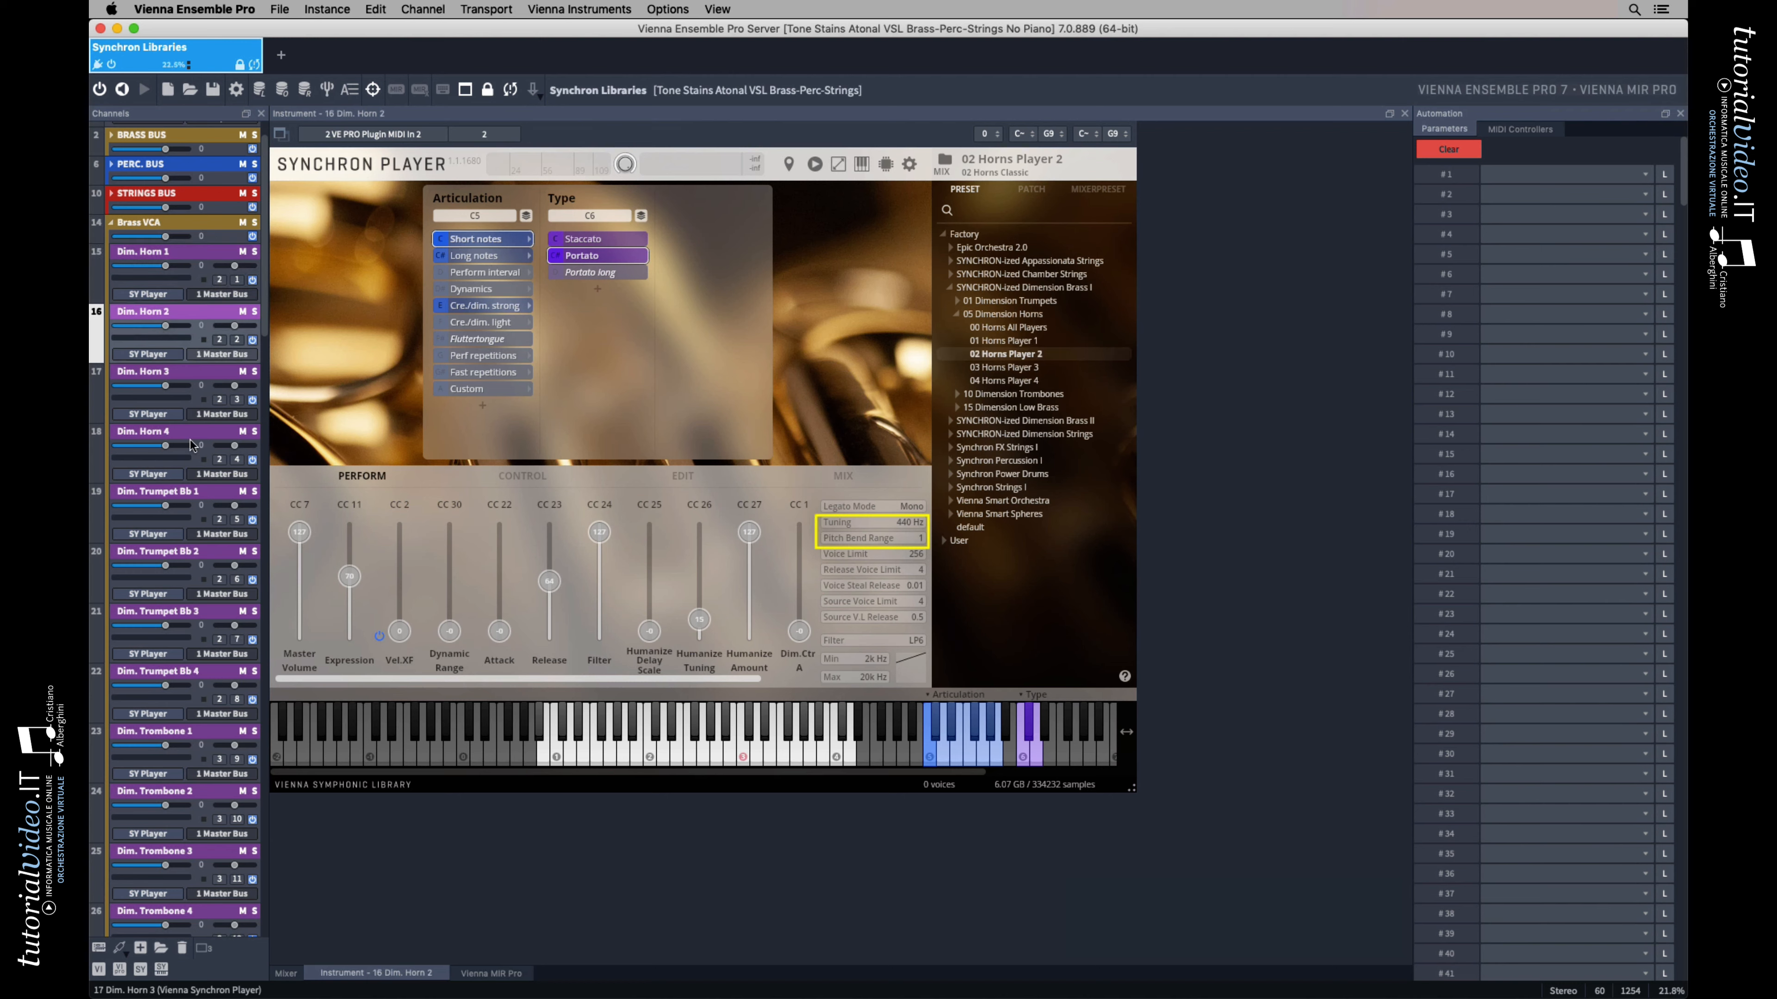
left_click(191, 434)
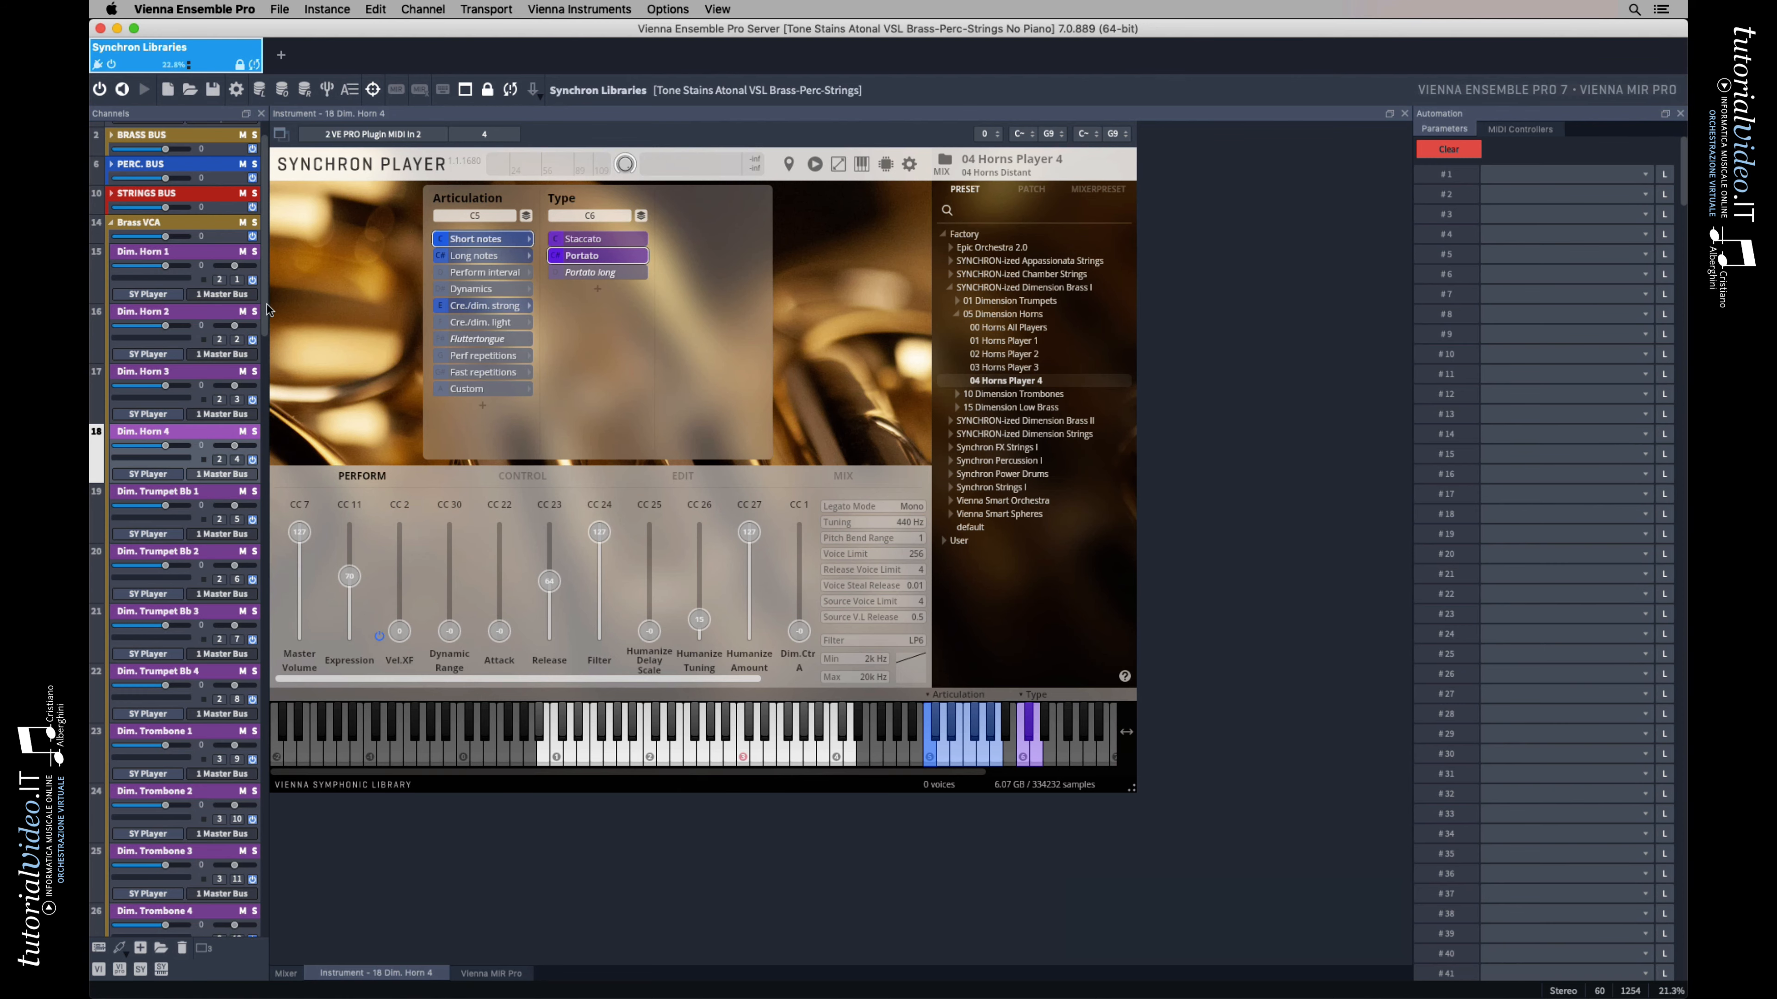
left_click_drag(266, 306, 263, 616)
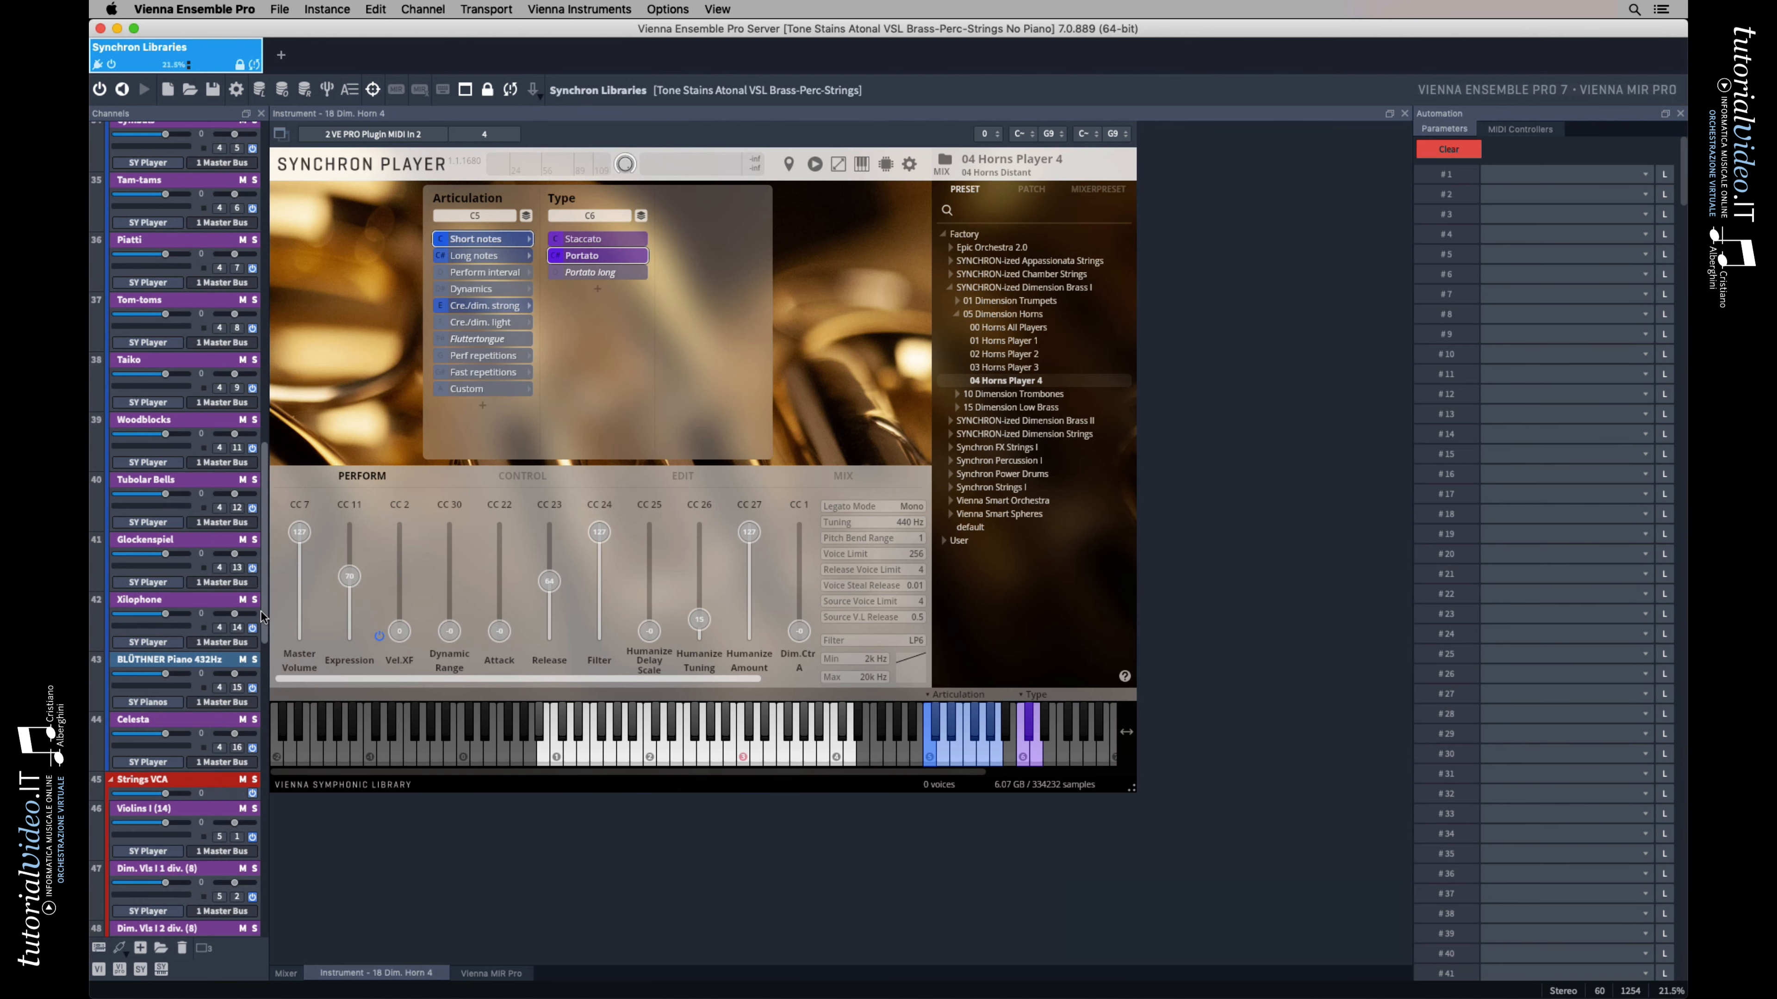
left_click(207, 661)
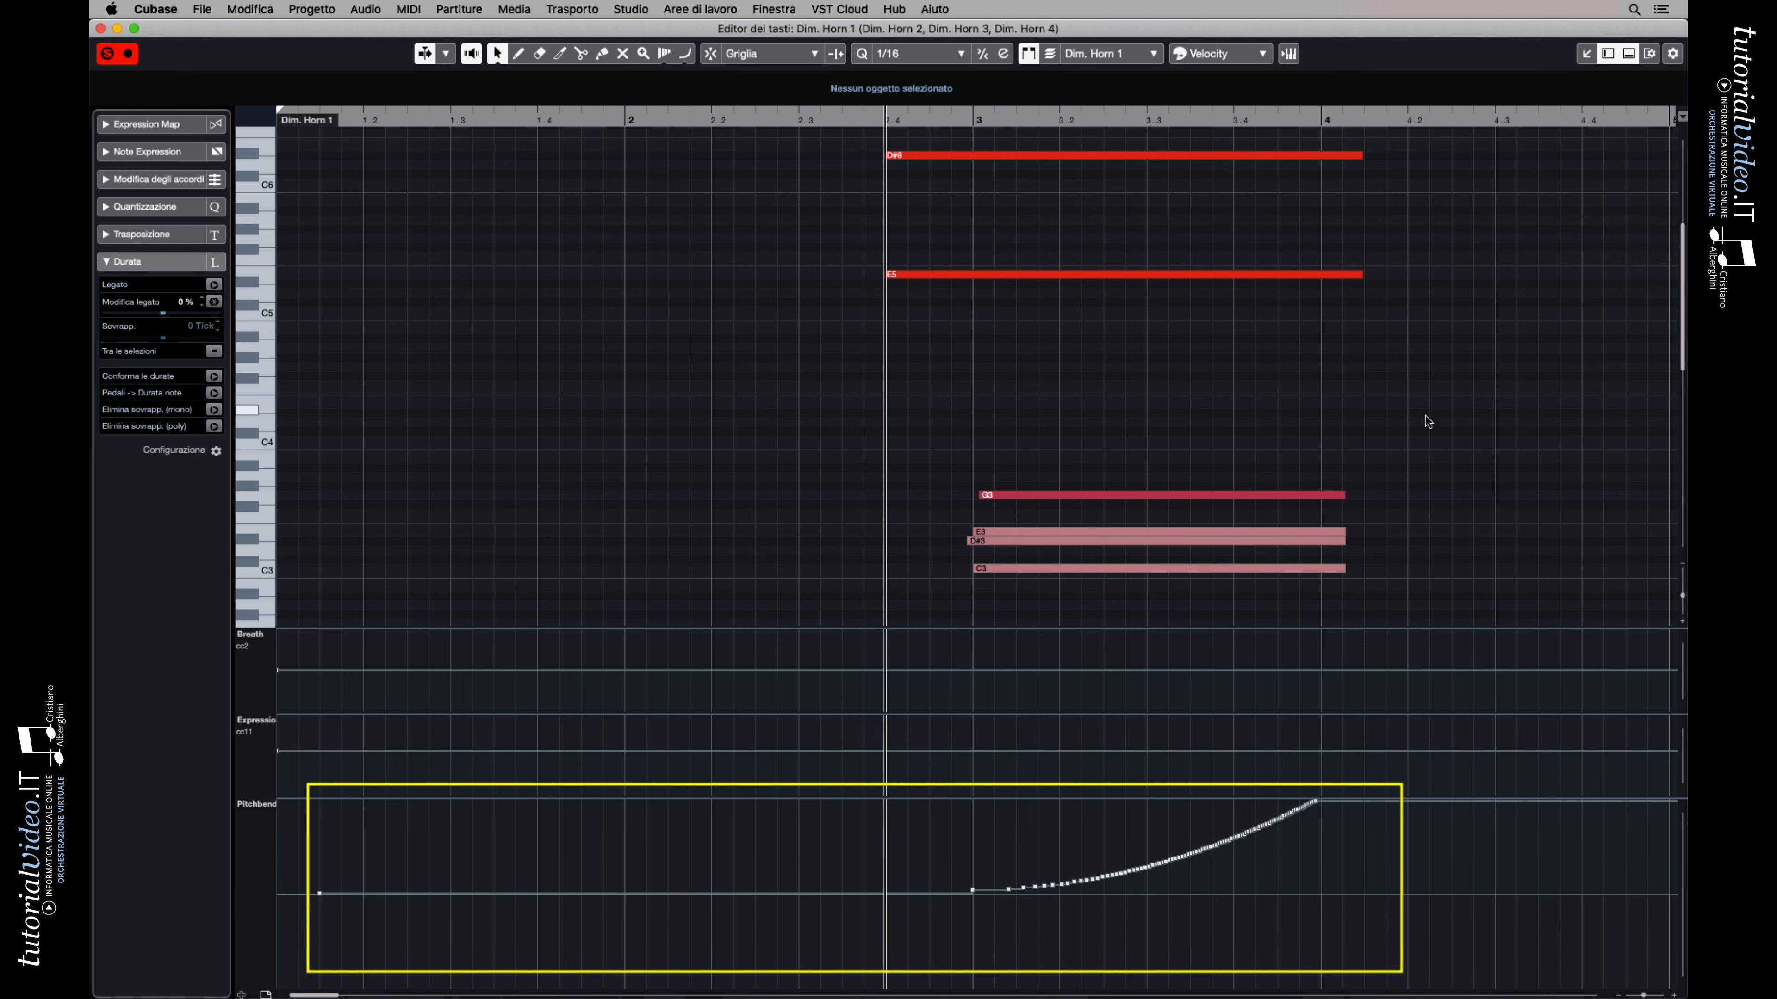
In Cubase's key editor, view the pitch bend curves of the Dim. Horn 2, 3 and 4 parts one after another
scroll(1425, 417, "down", 2)
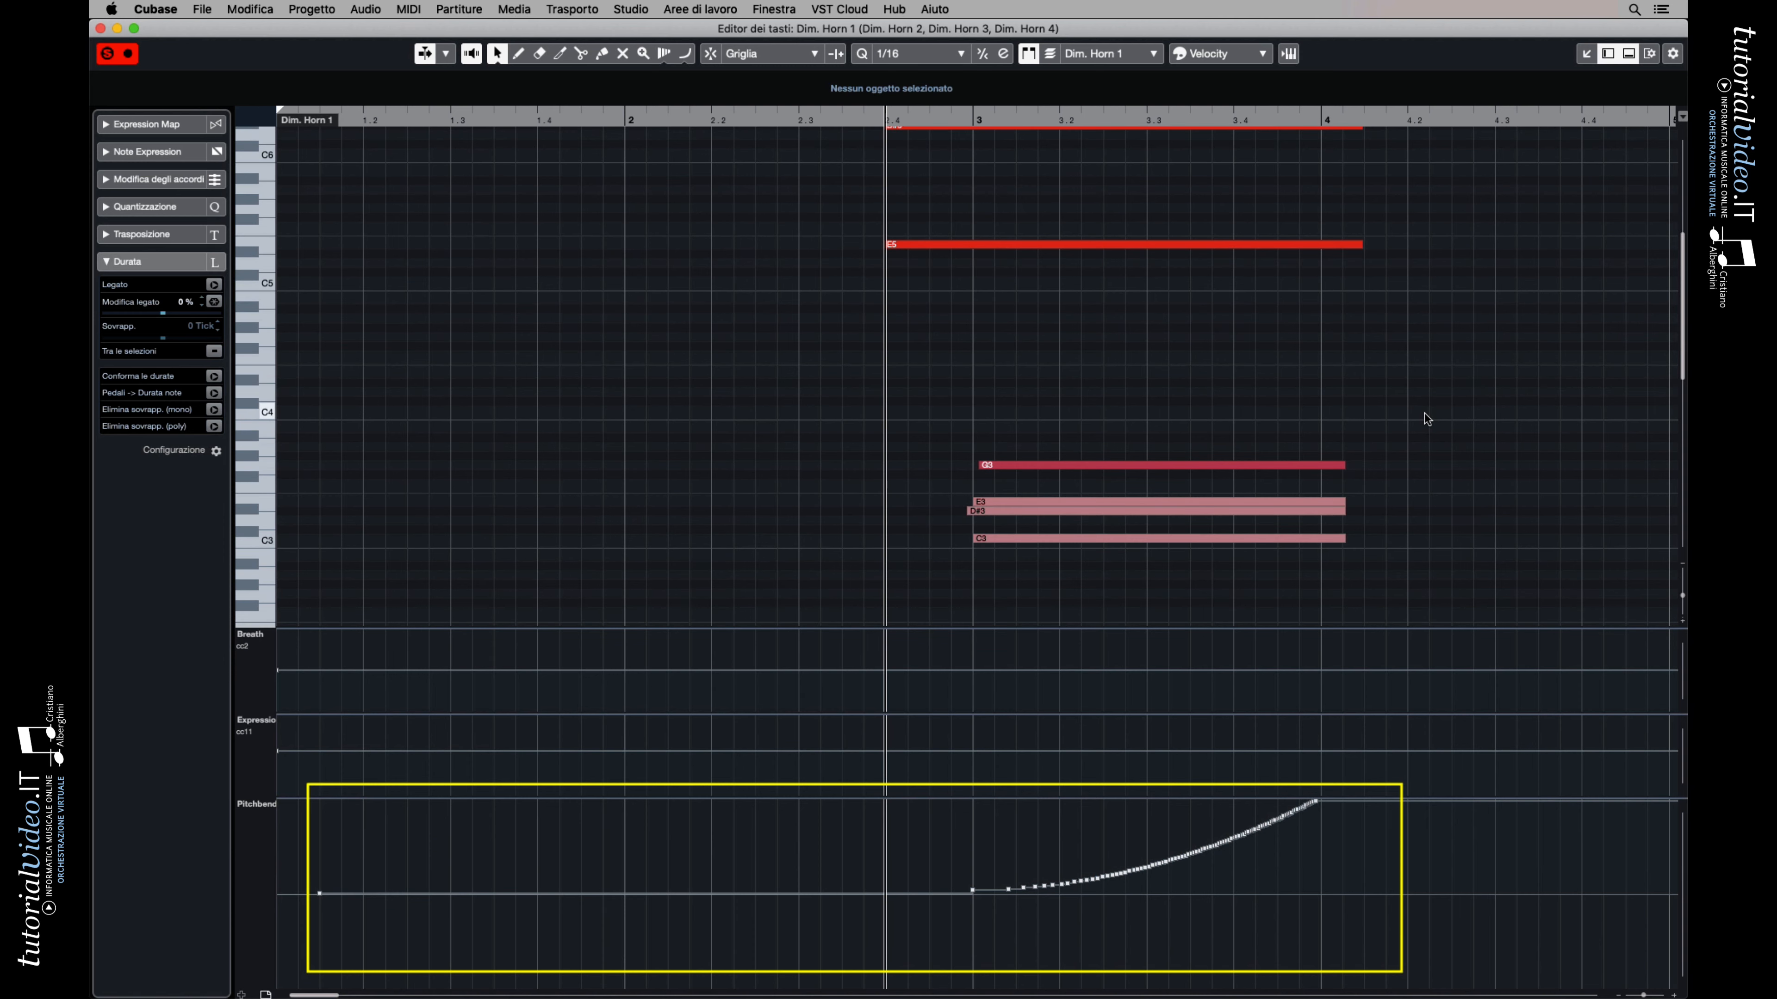
left_click(1146, 57)
left_click(1147, 71)
left_click(1147, 56)
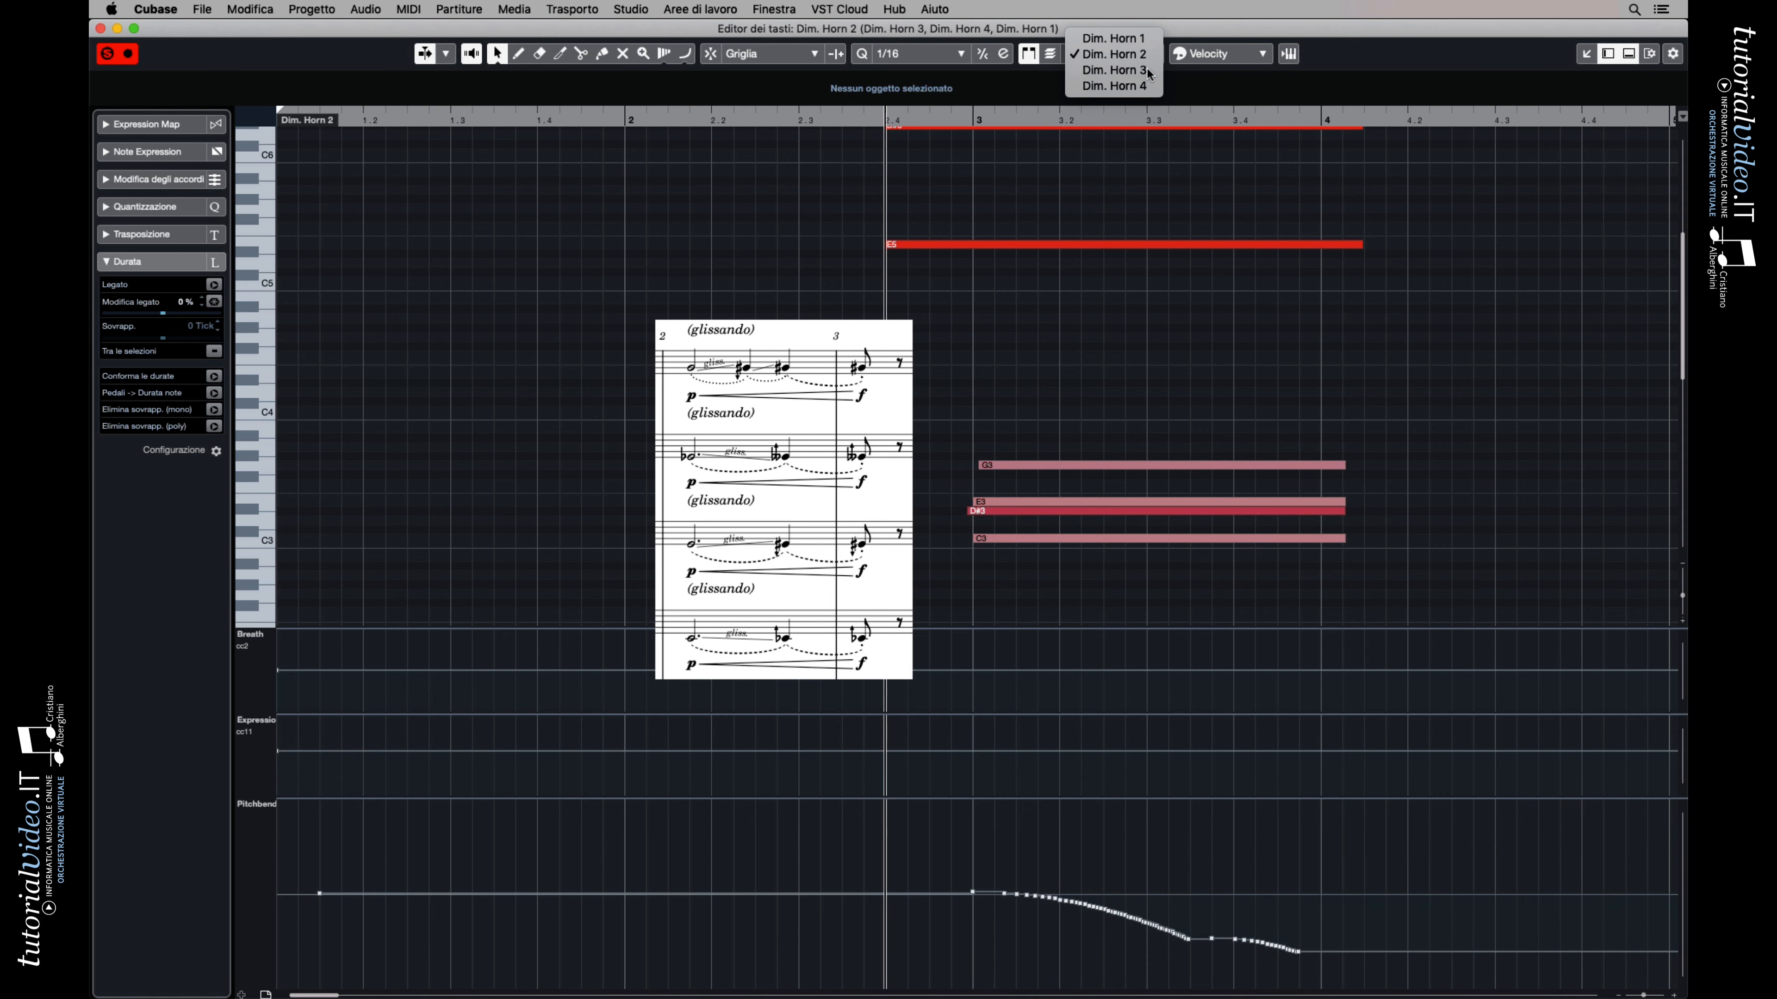
left_click(1148, 70)
left_click(1147, 54)
left_click(1152, 74)
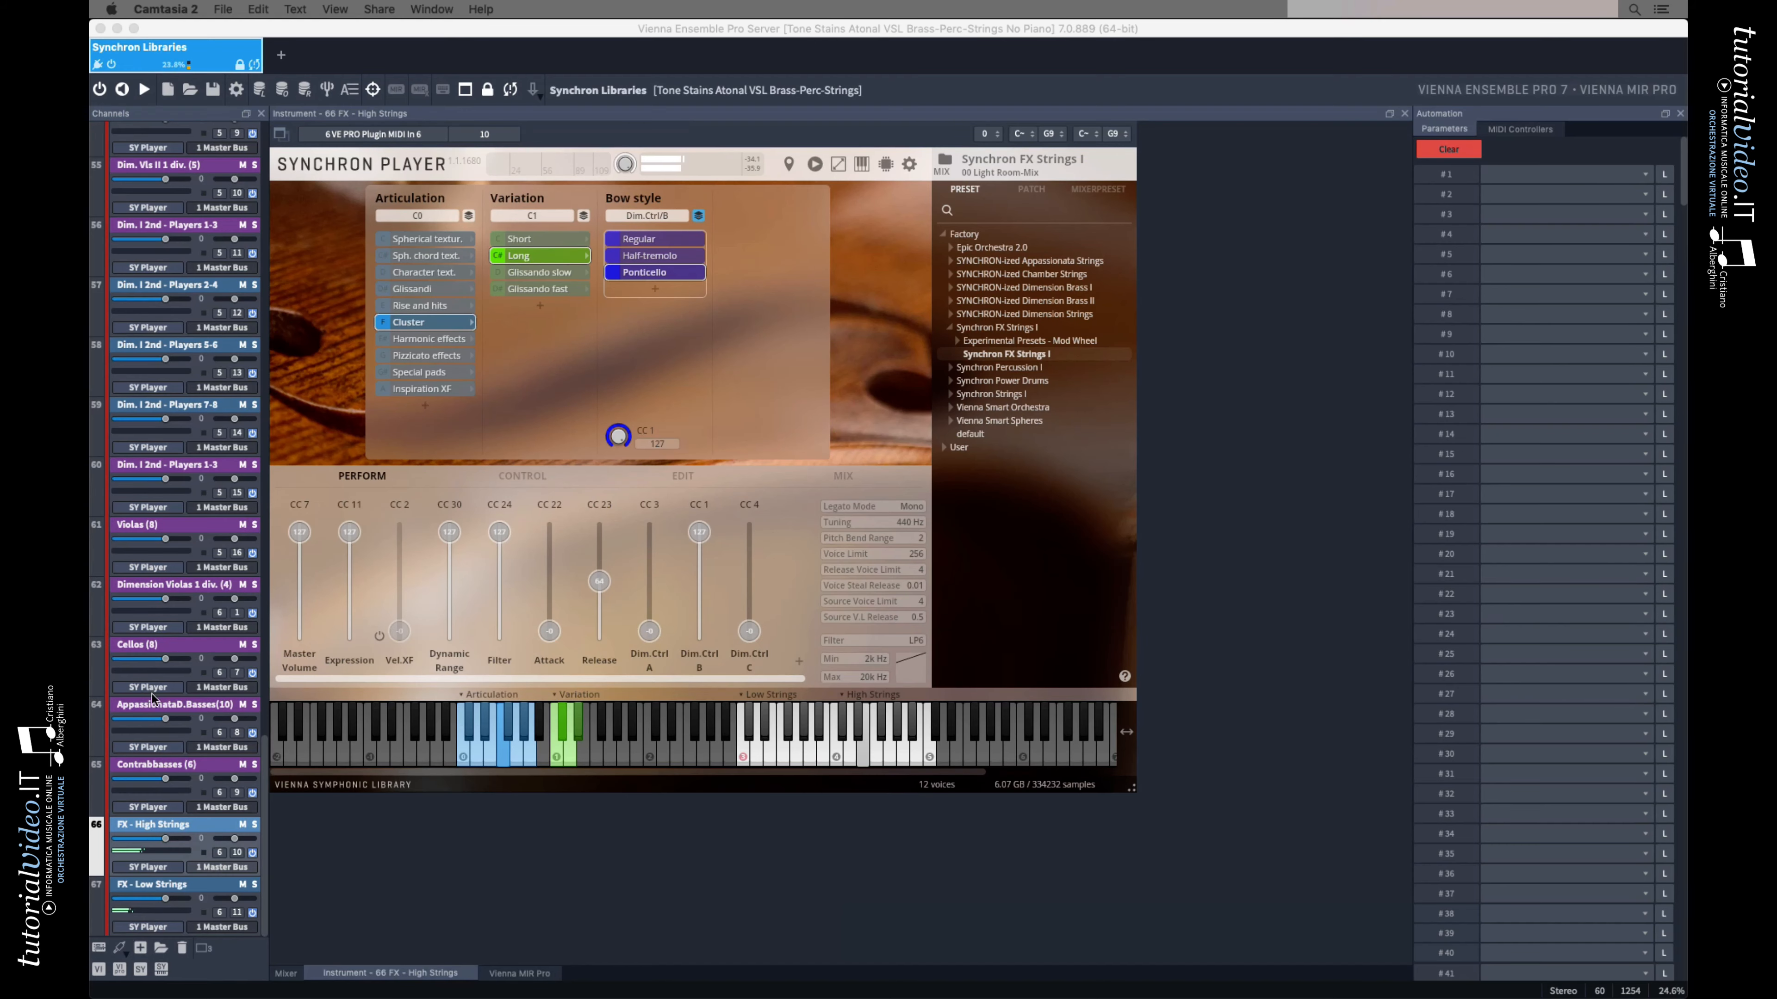
In Vienna Ensemble Pro, open the FX - Low Strings channel
left_click(176, 889)
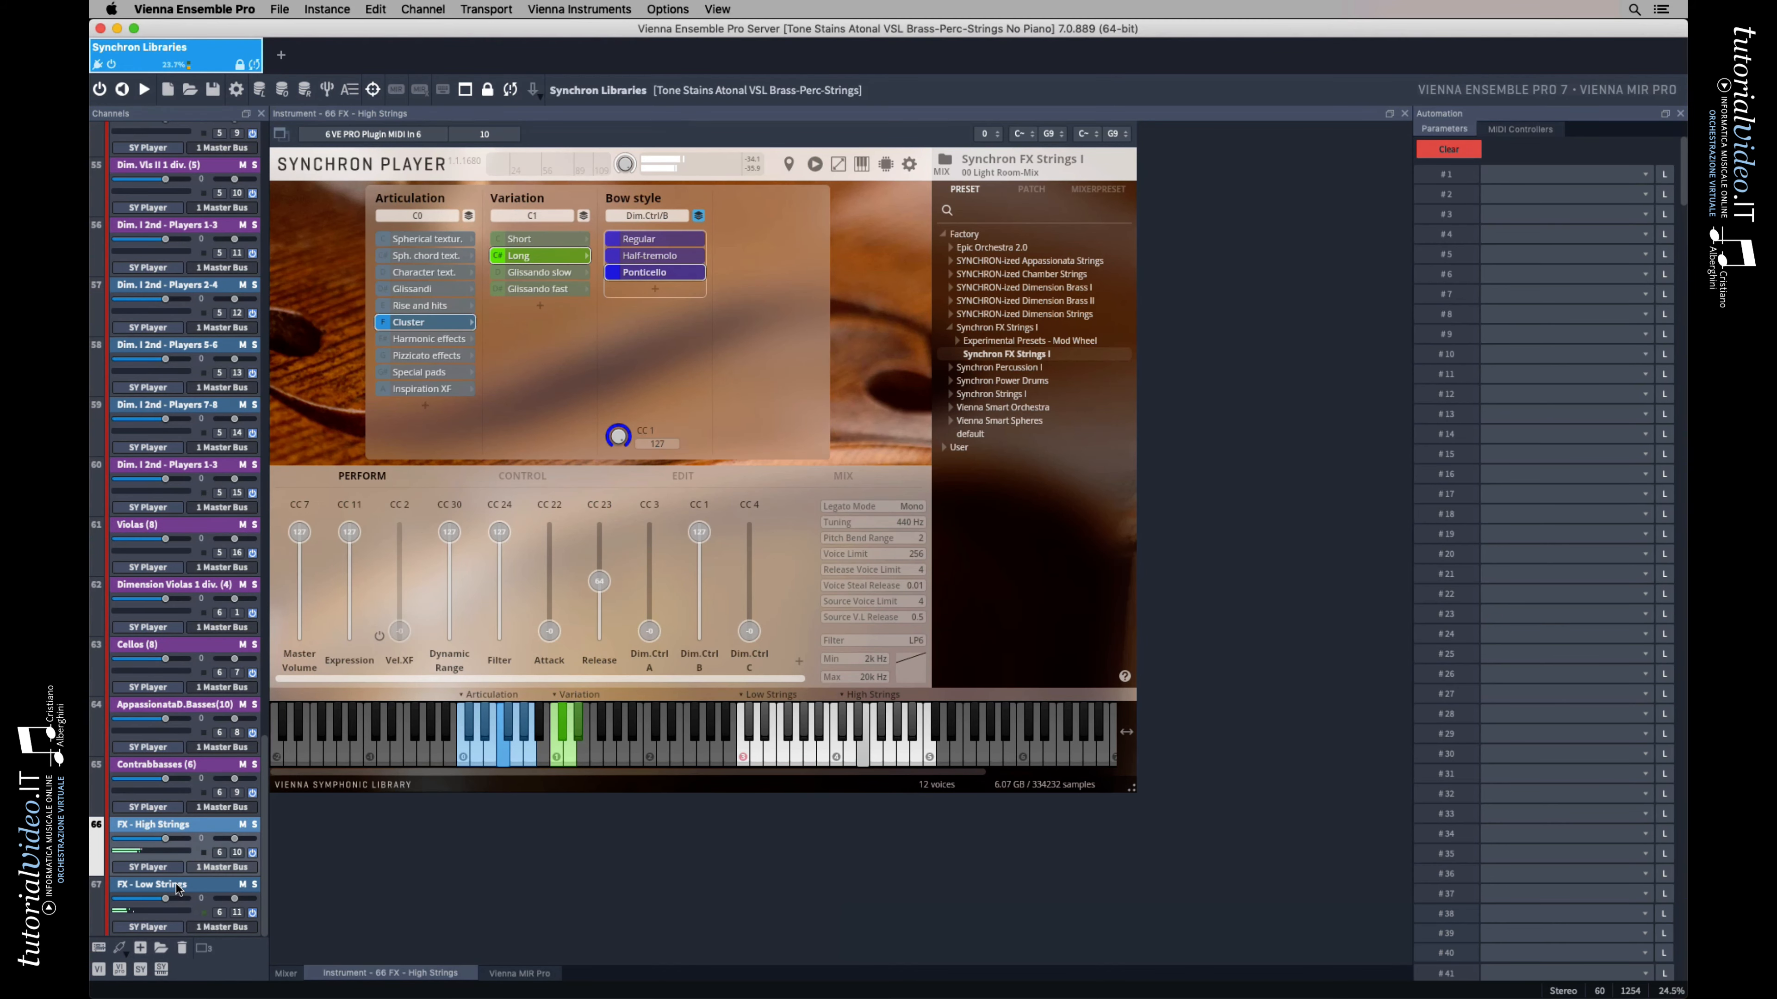
left_click(176, 888)
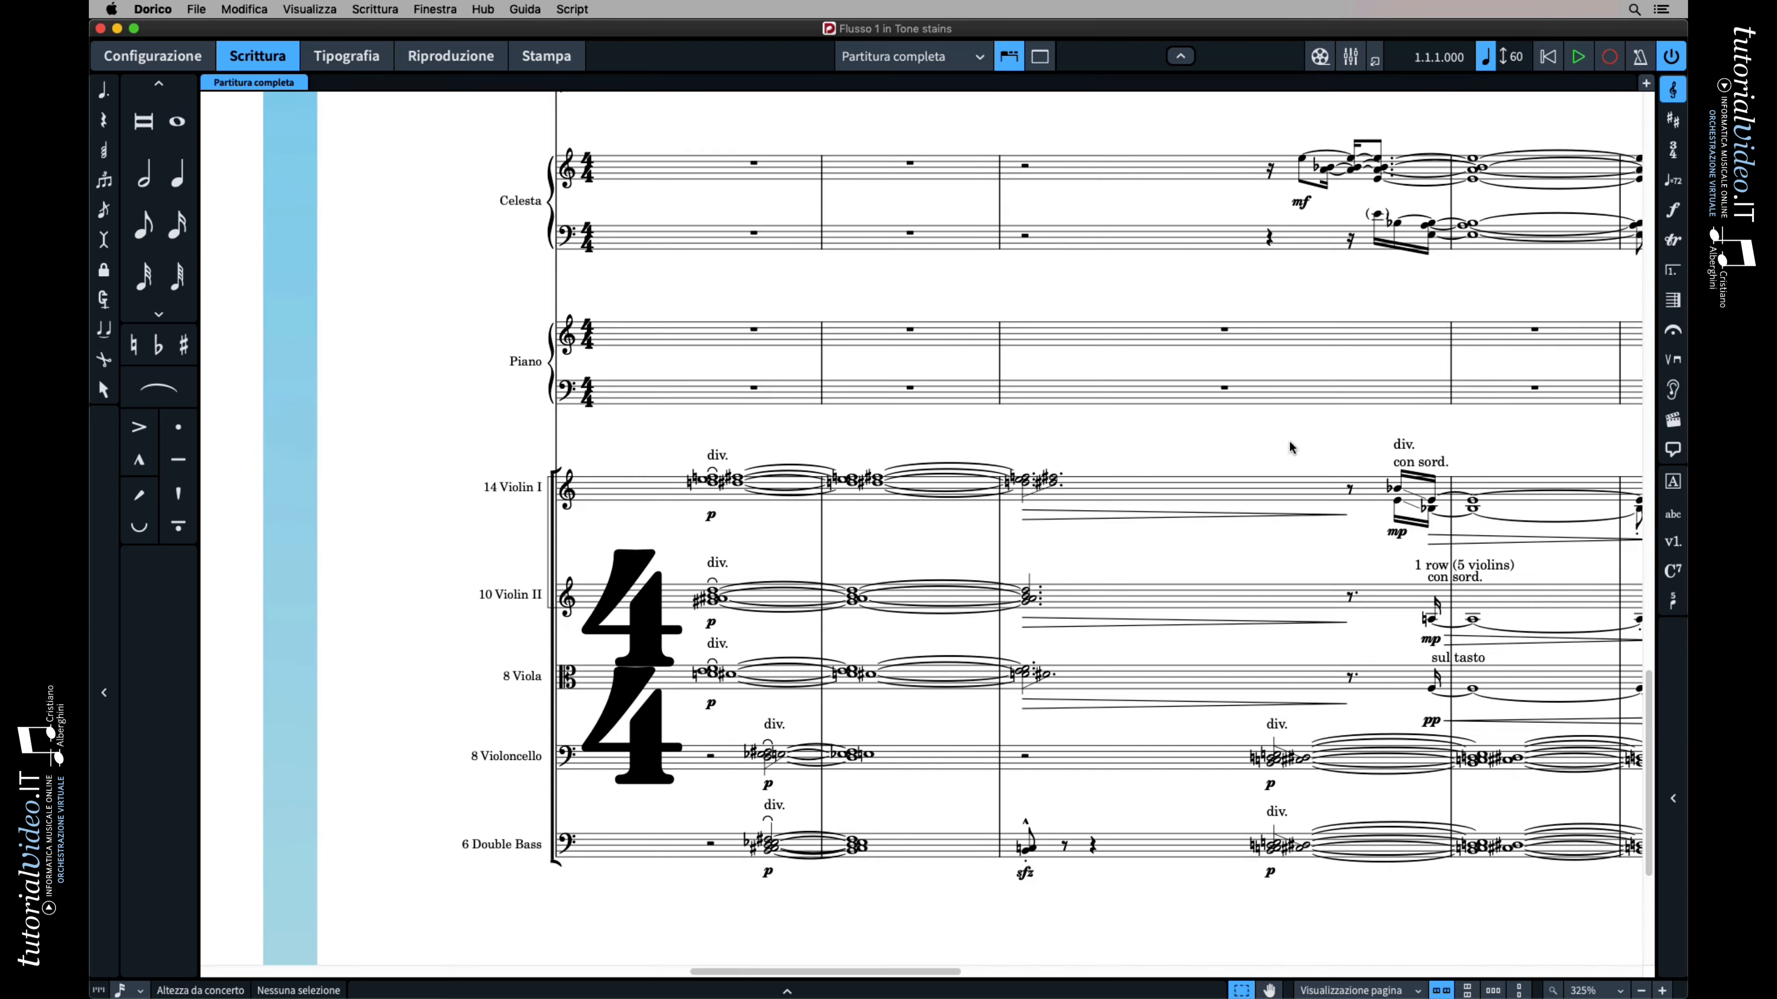
In Dorico, look over the opening bars of the score from the percussion staves up to the horns
scroll(1292, 448, "up", 10)
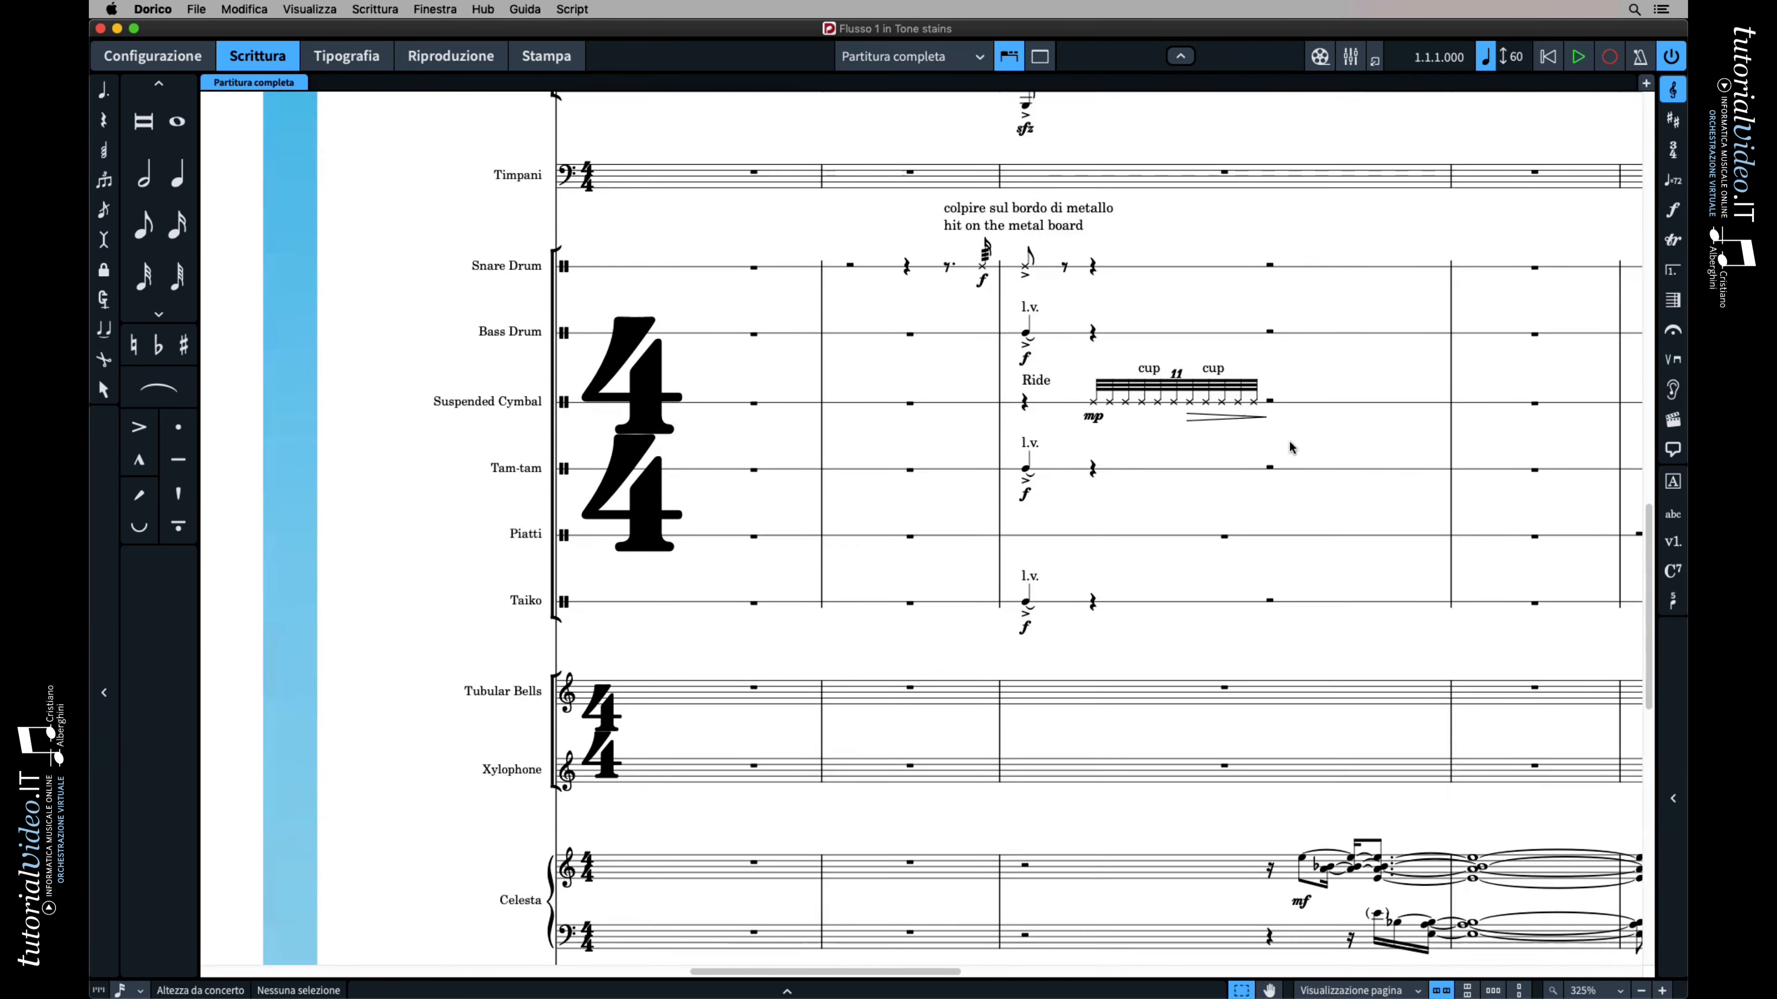
scroll(1291, 448, "up", 15)
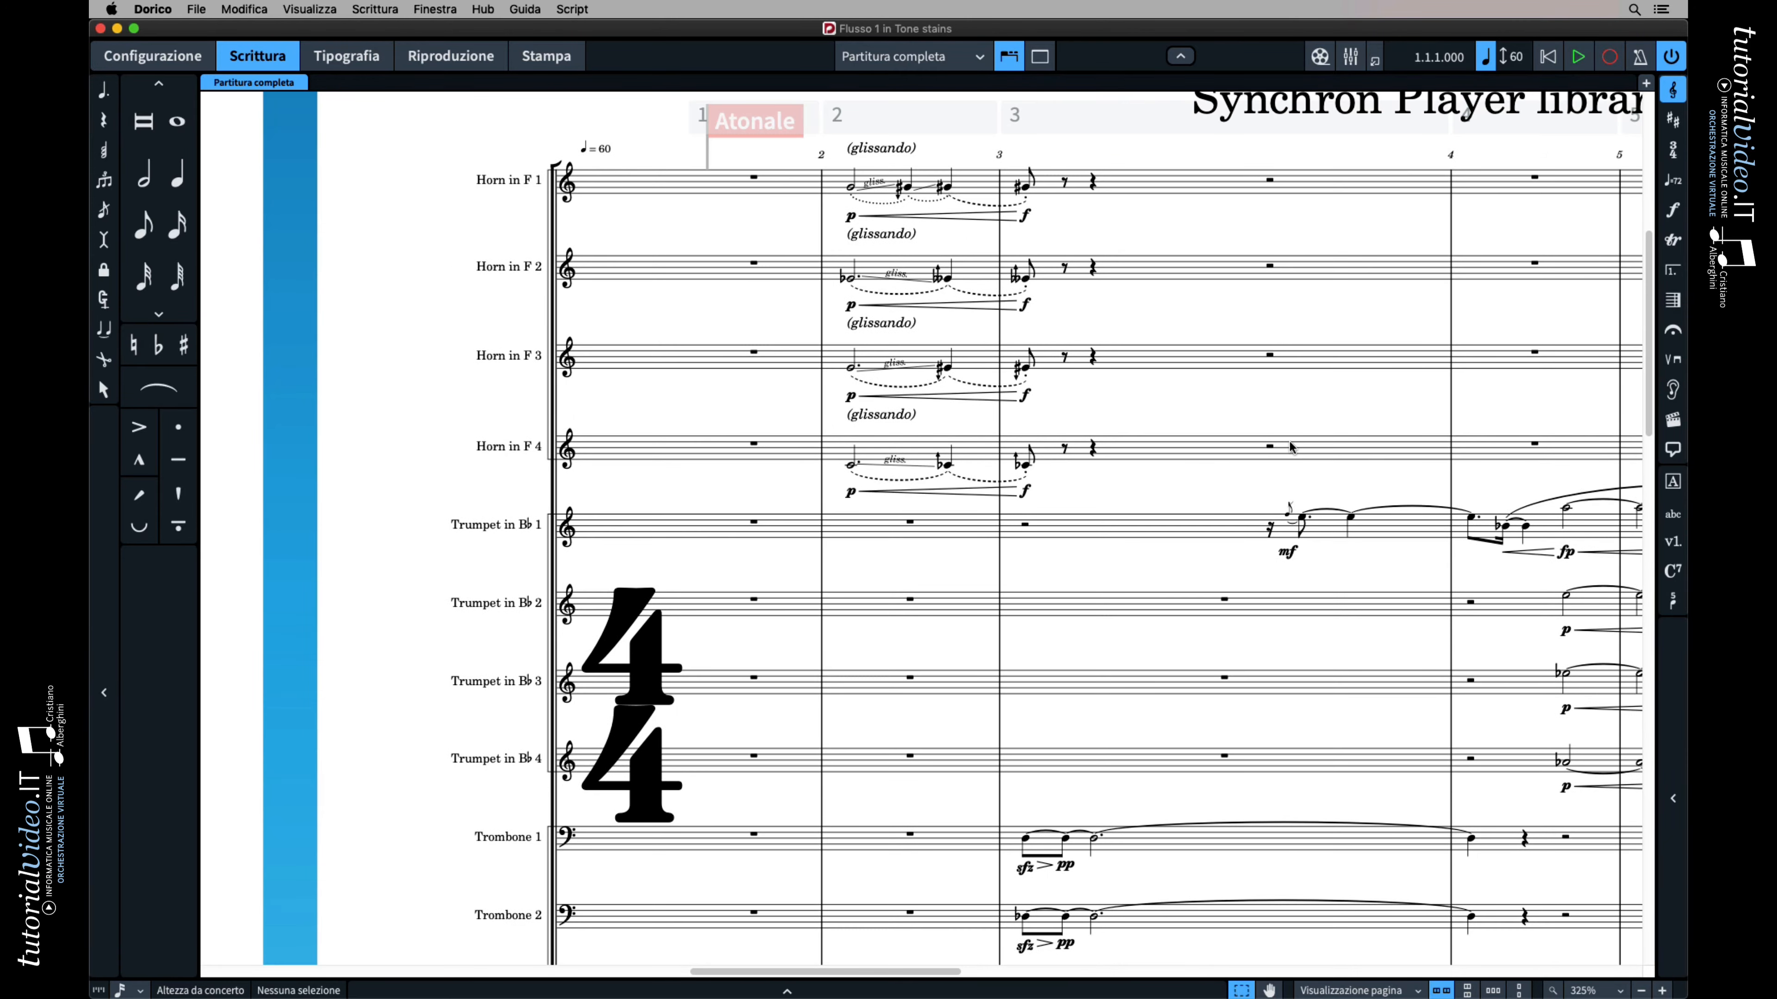
scroll(1291, 448, "up", 3)
scroll(1291, 448, "right", 3)
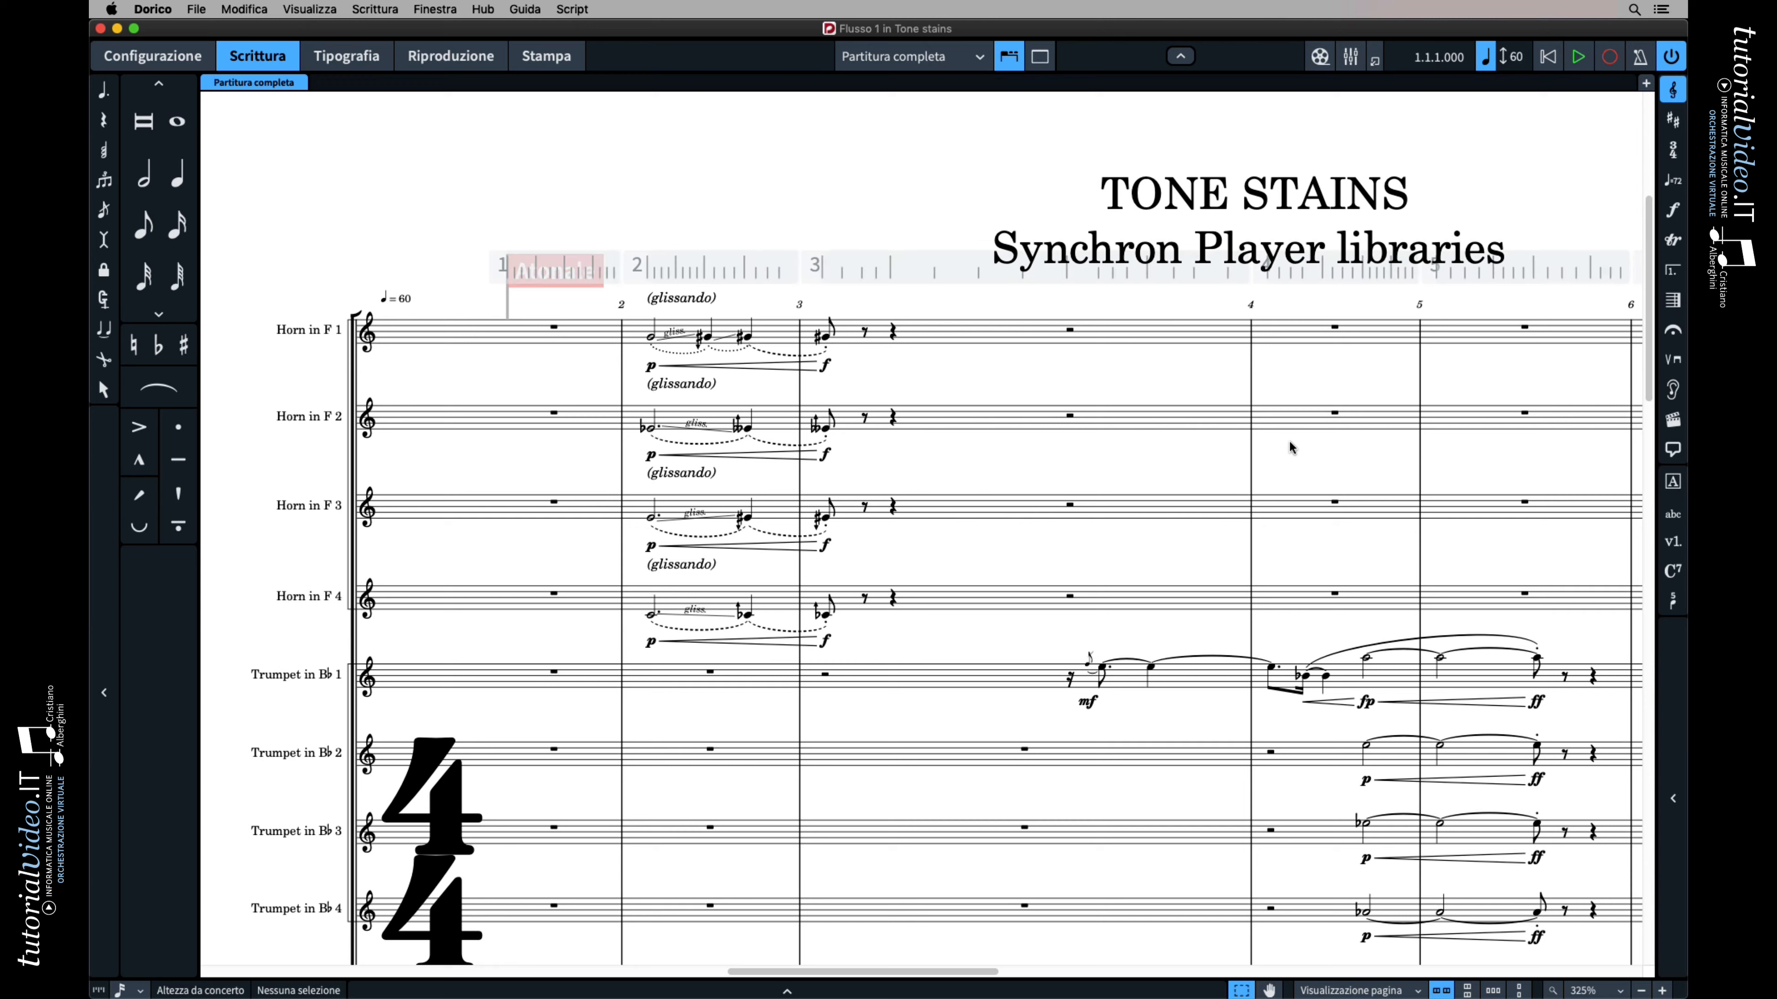
Switch to Vienna Ensemble Pro and check the selected articulation on the Dim. Horn 2, Dim. Horn 3 and Dim. Horn 4 channels
key("super+Tab")
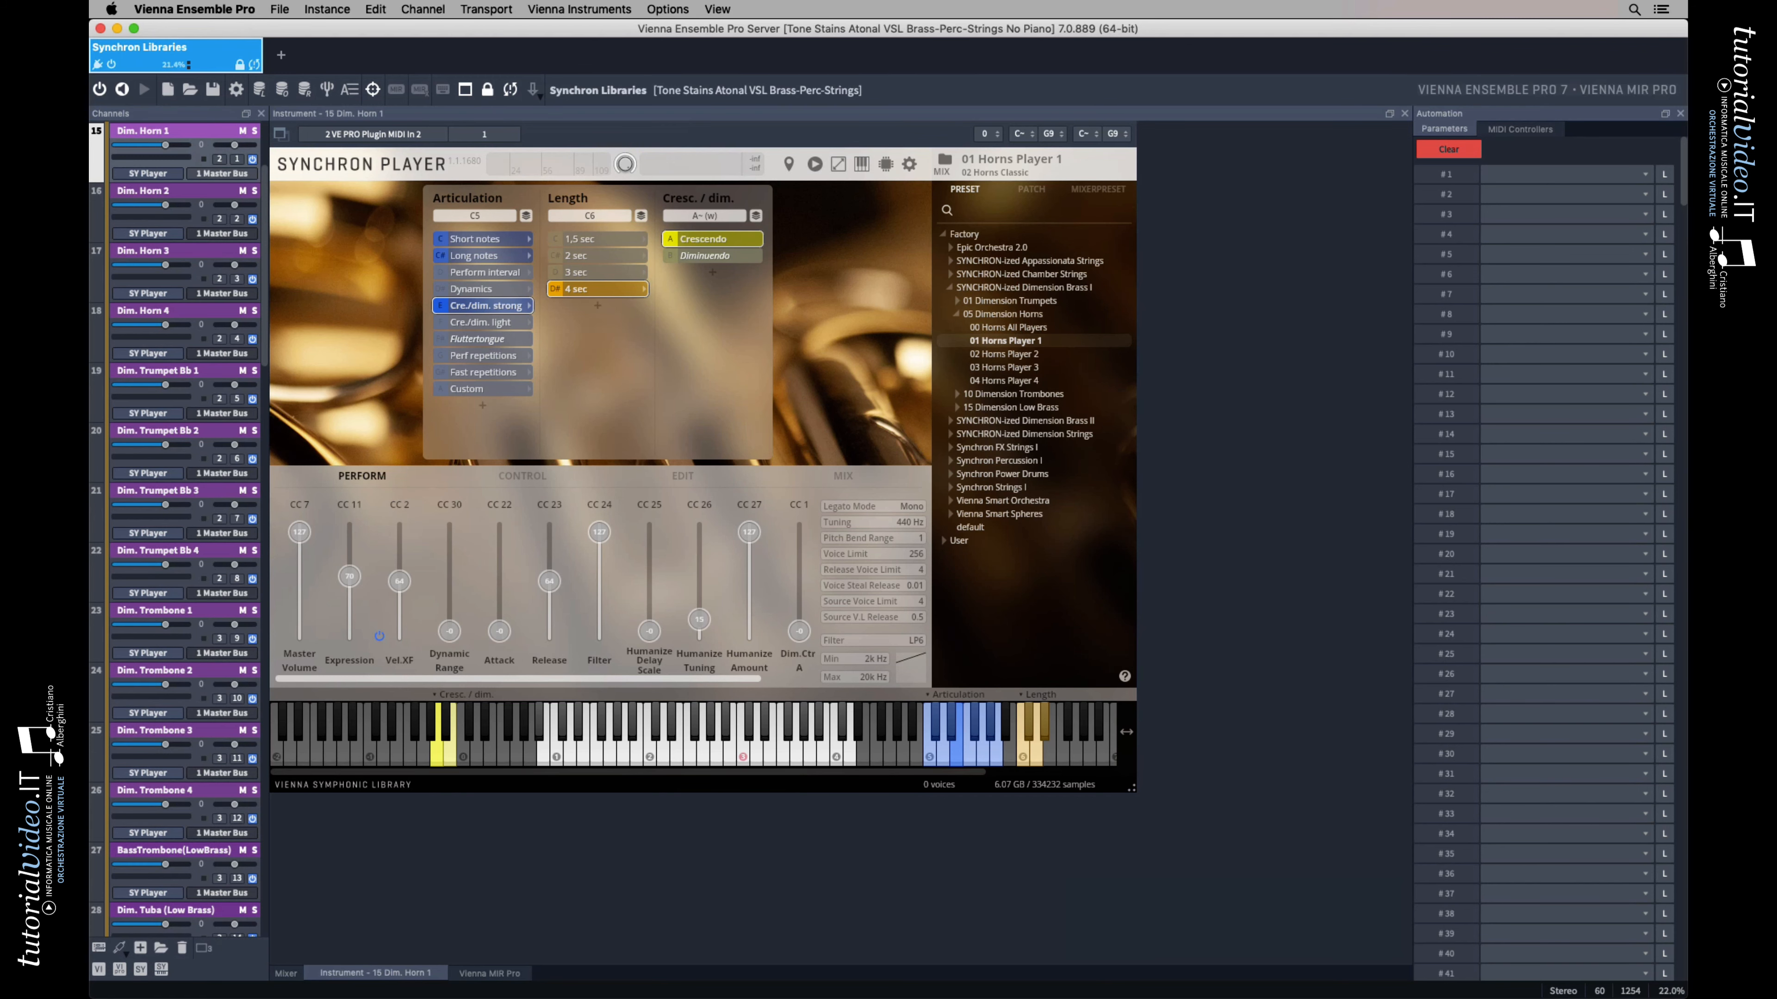
left_click(201, 196)
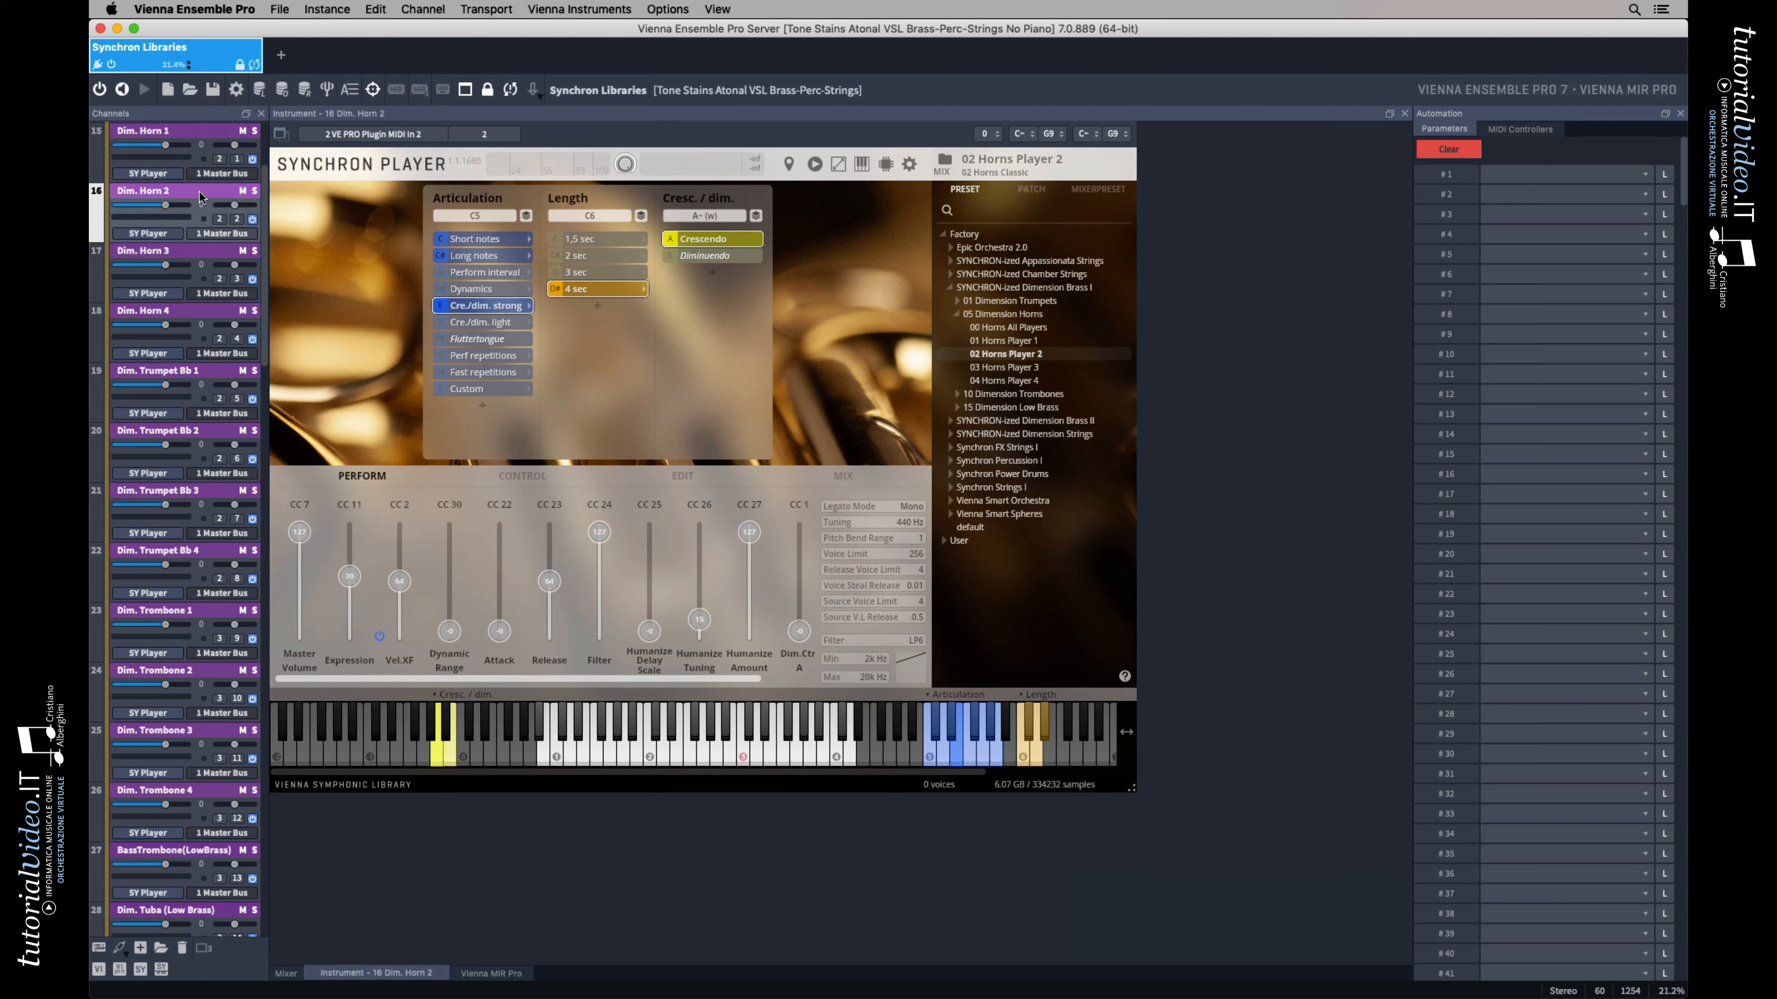
left_click(201, 254)
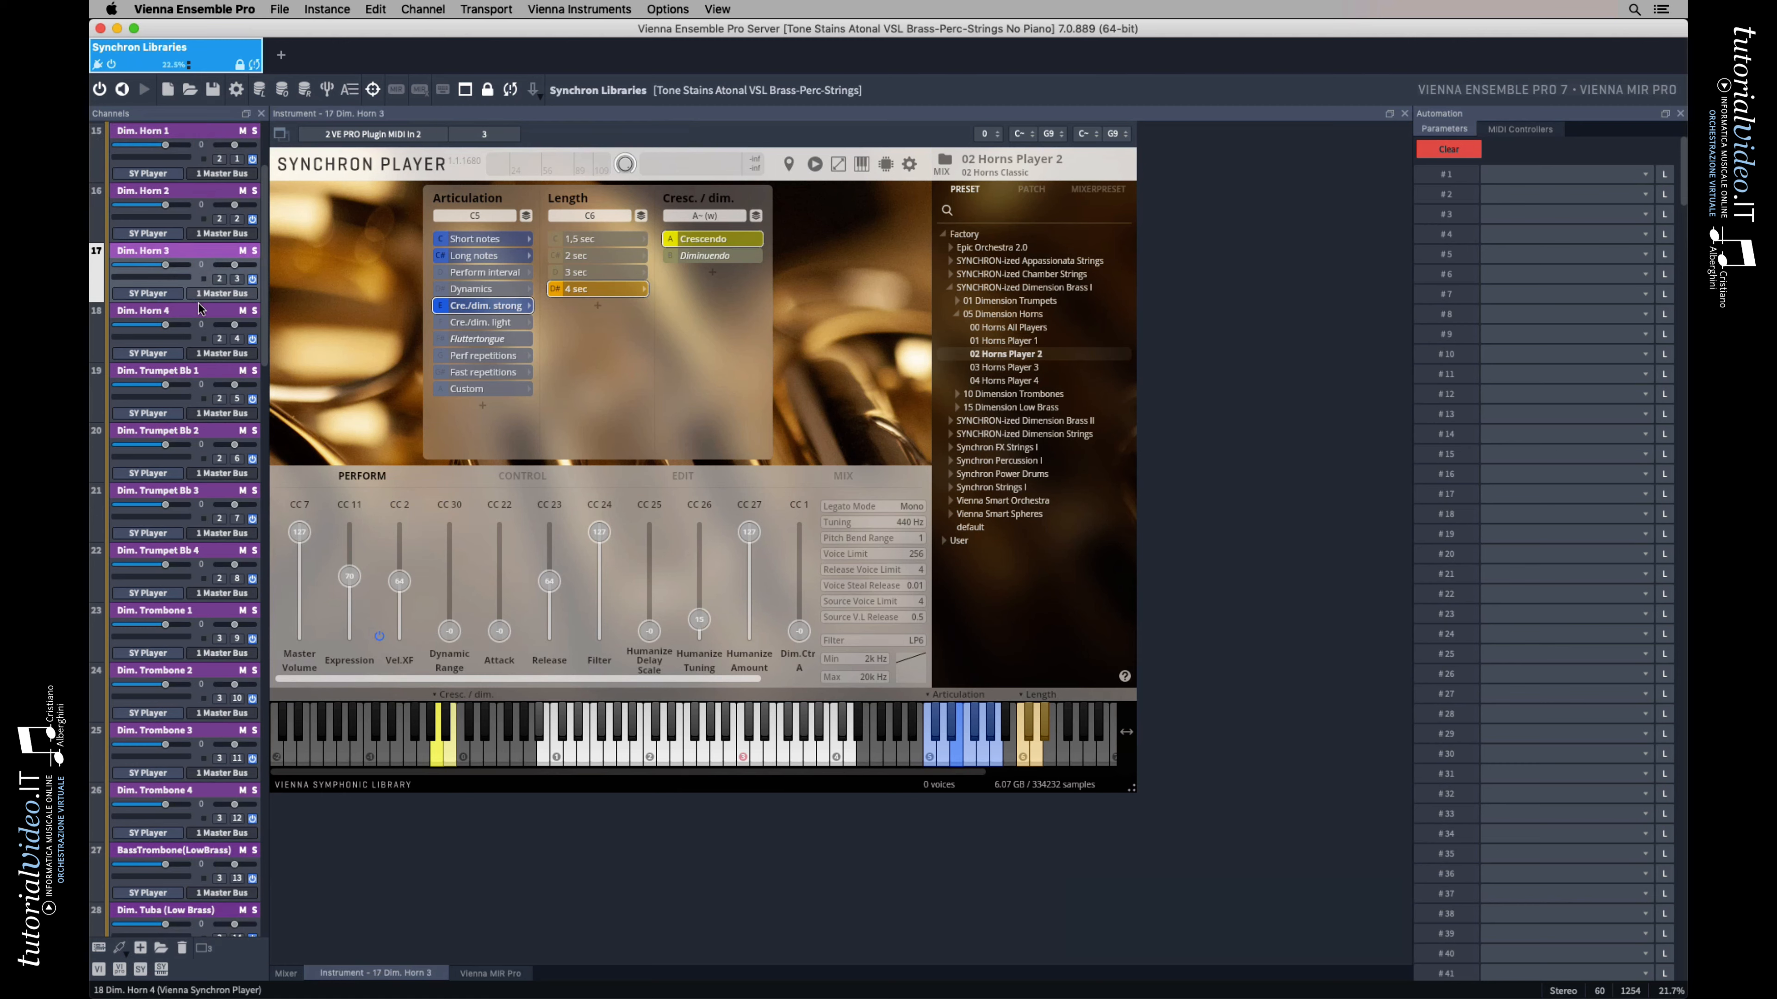
left_click(200, 316)
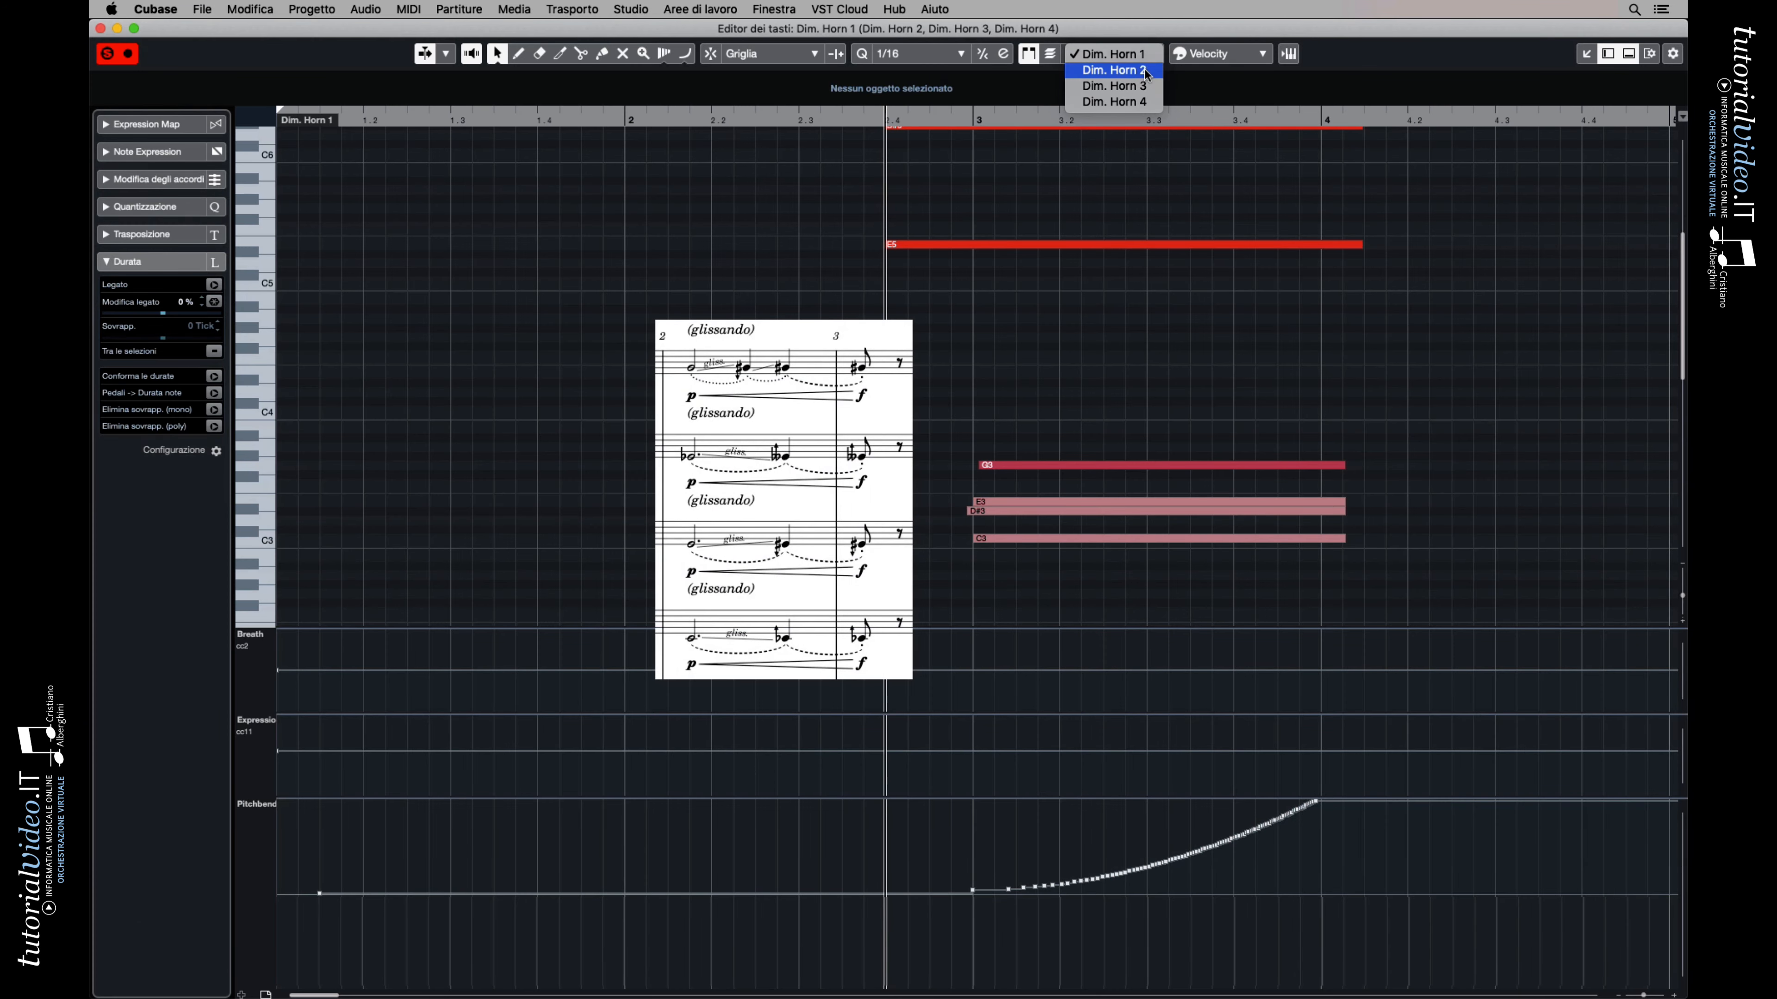
In Cubase, compare the Dim. Horn 2, 3 and 4 pitch bend curves against the notated glissandos and play the passage
left_click(1147, 72)
left_click(1133, 56)
left_click(1147, 69)
left_click(1133, 56)
left_click(1153, 72)
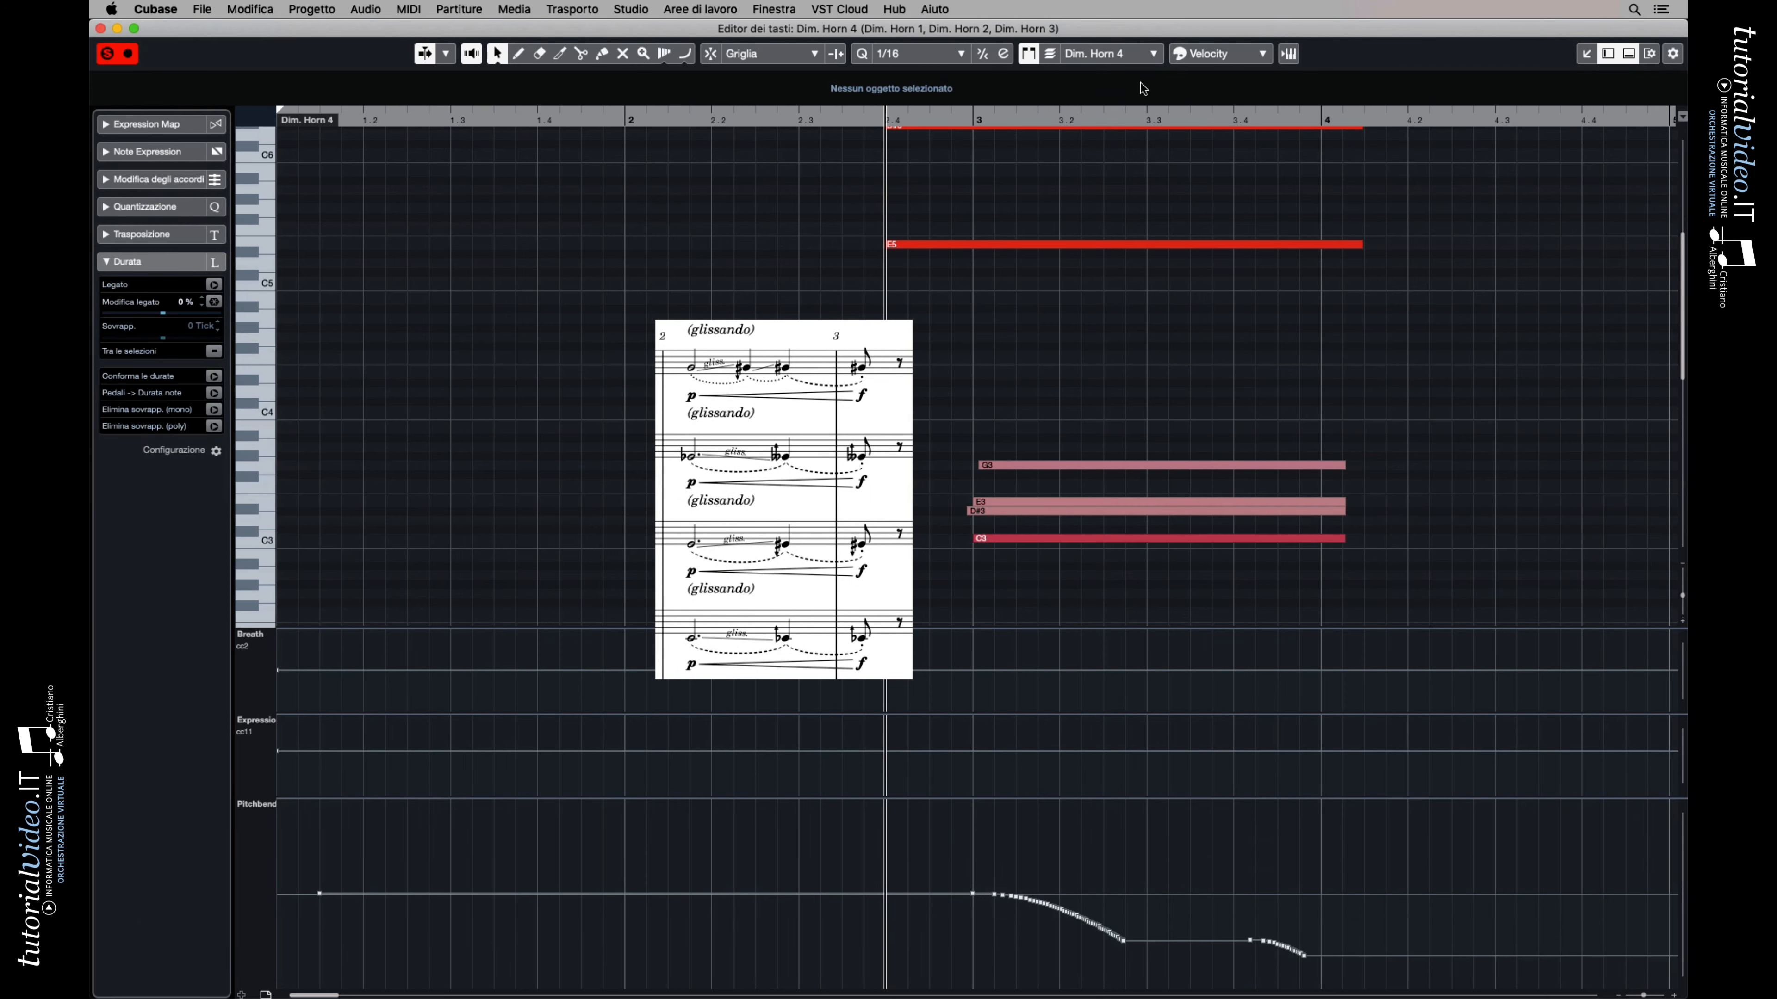
key("space")
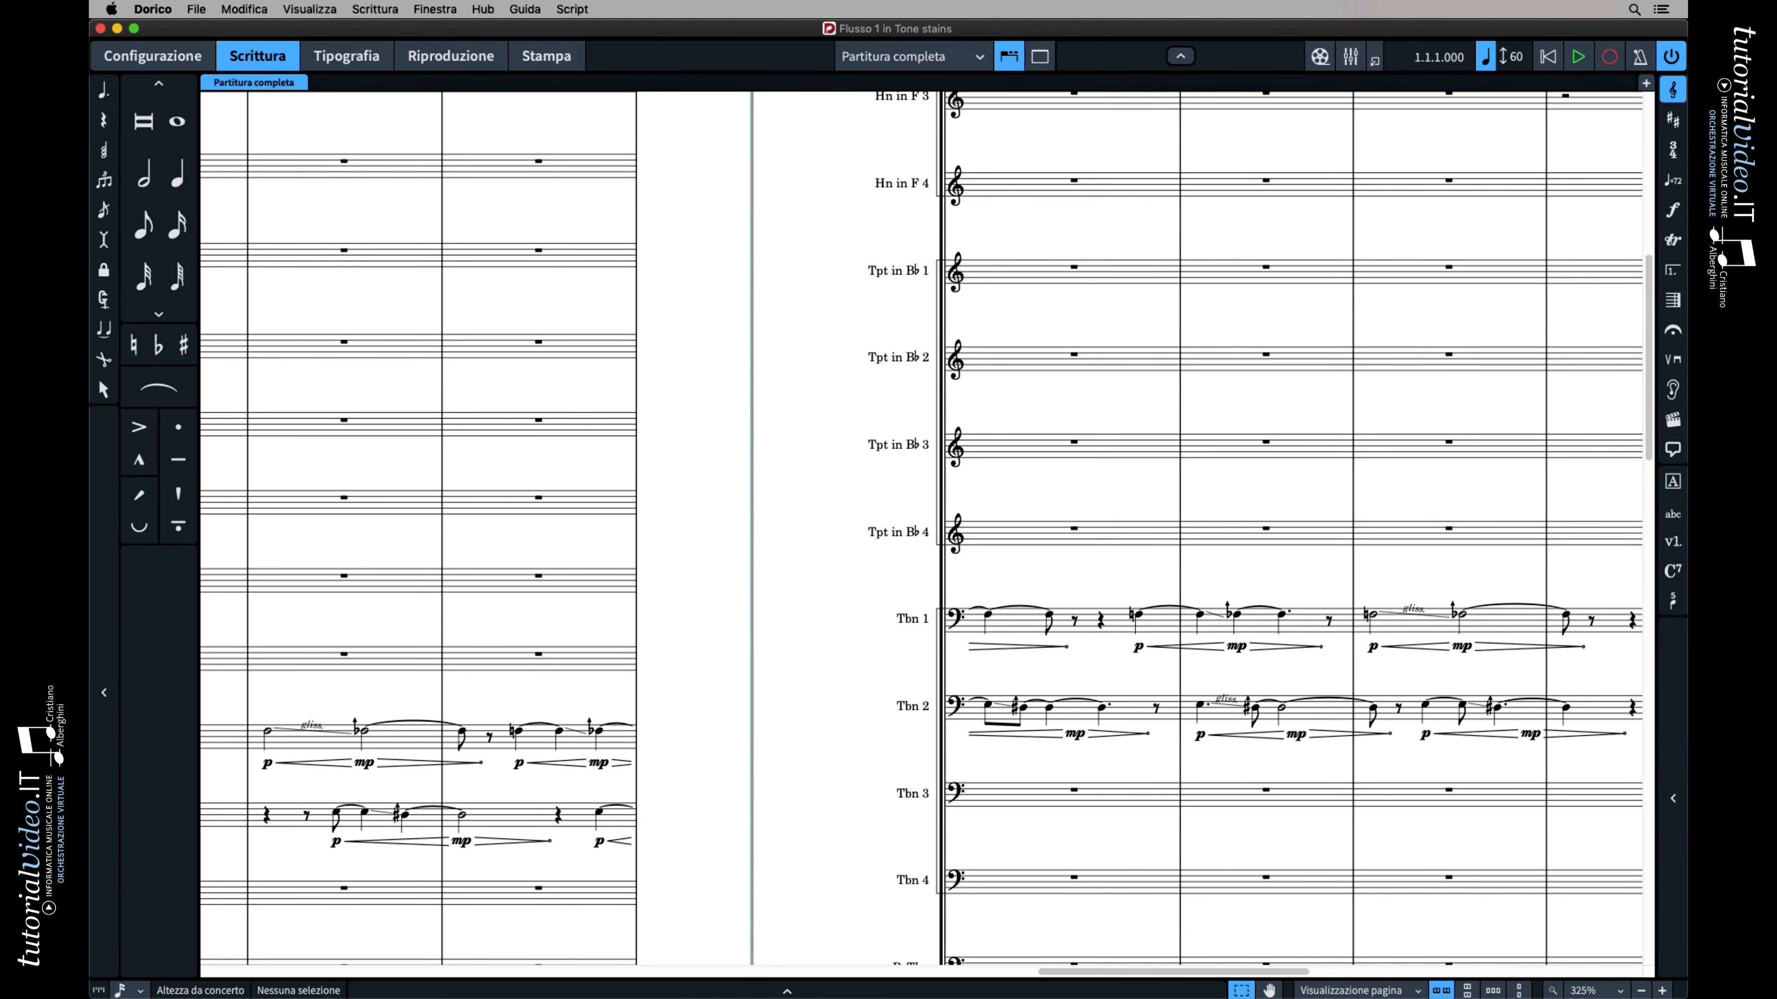
Review the trombone glissandos in the Dorico score, and display the Dim. Trombone 2 part in Cubase's key editor
scroll(538, 502, "down", 10)
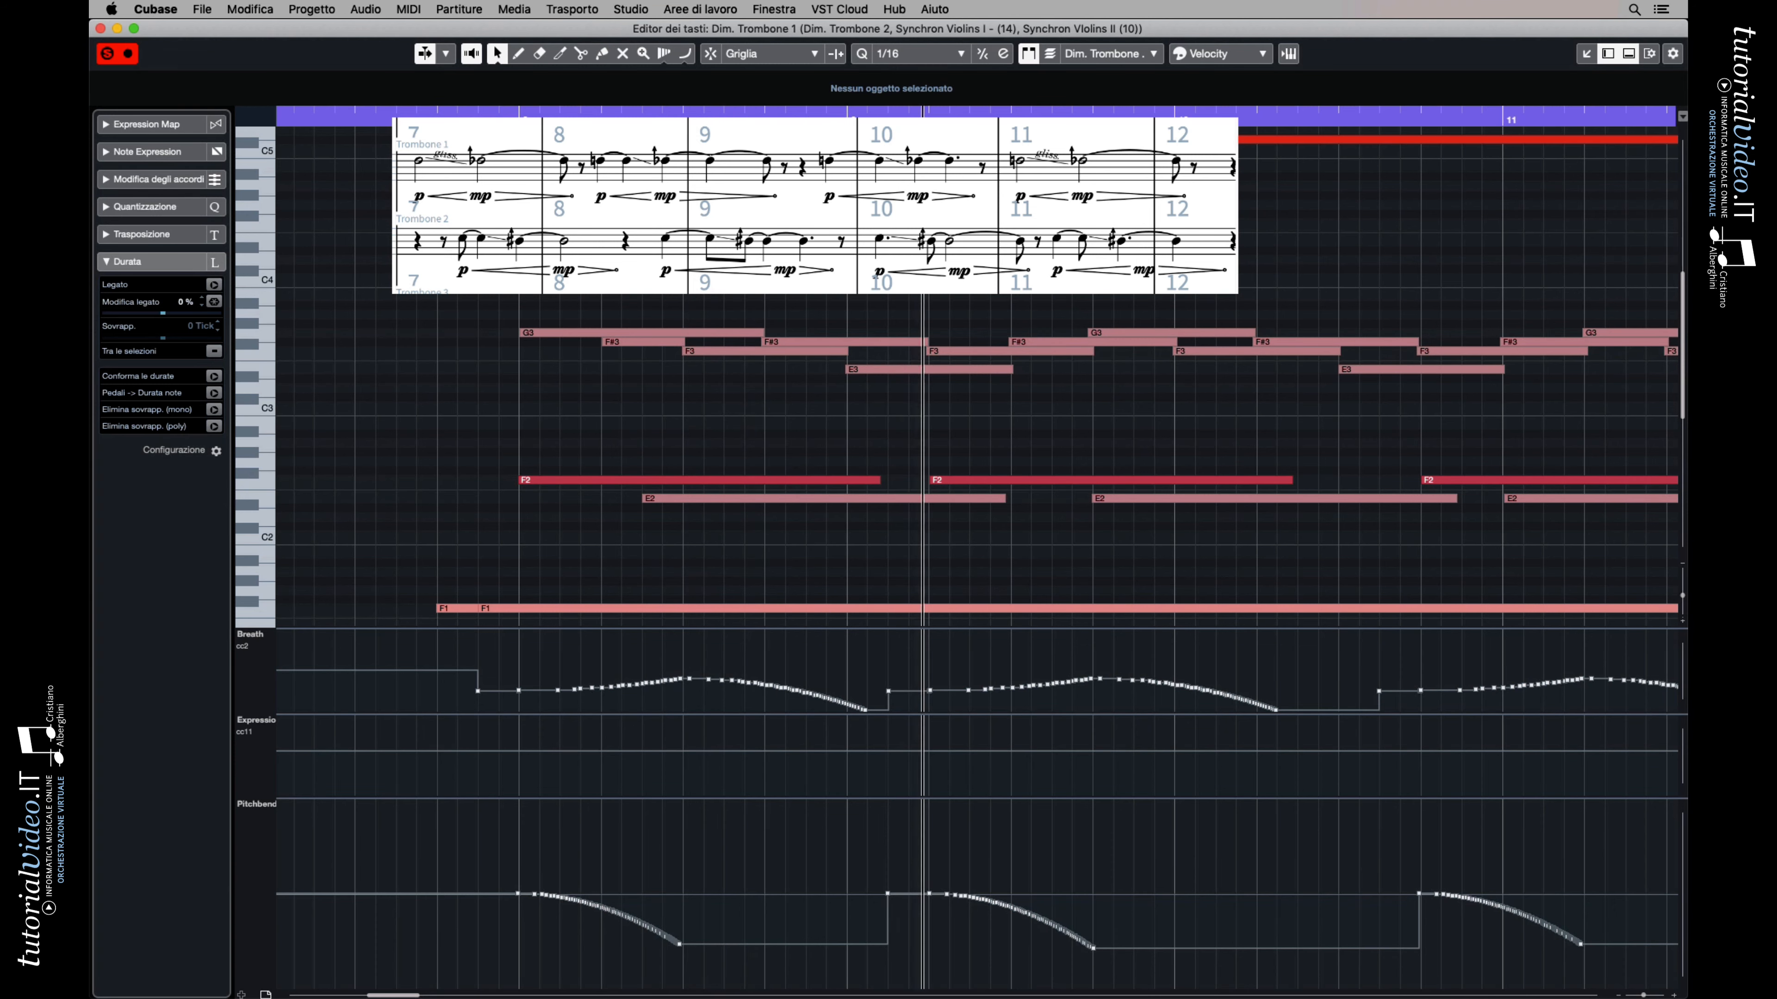
left_click(1151, 54)
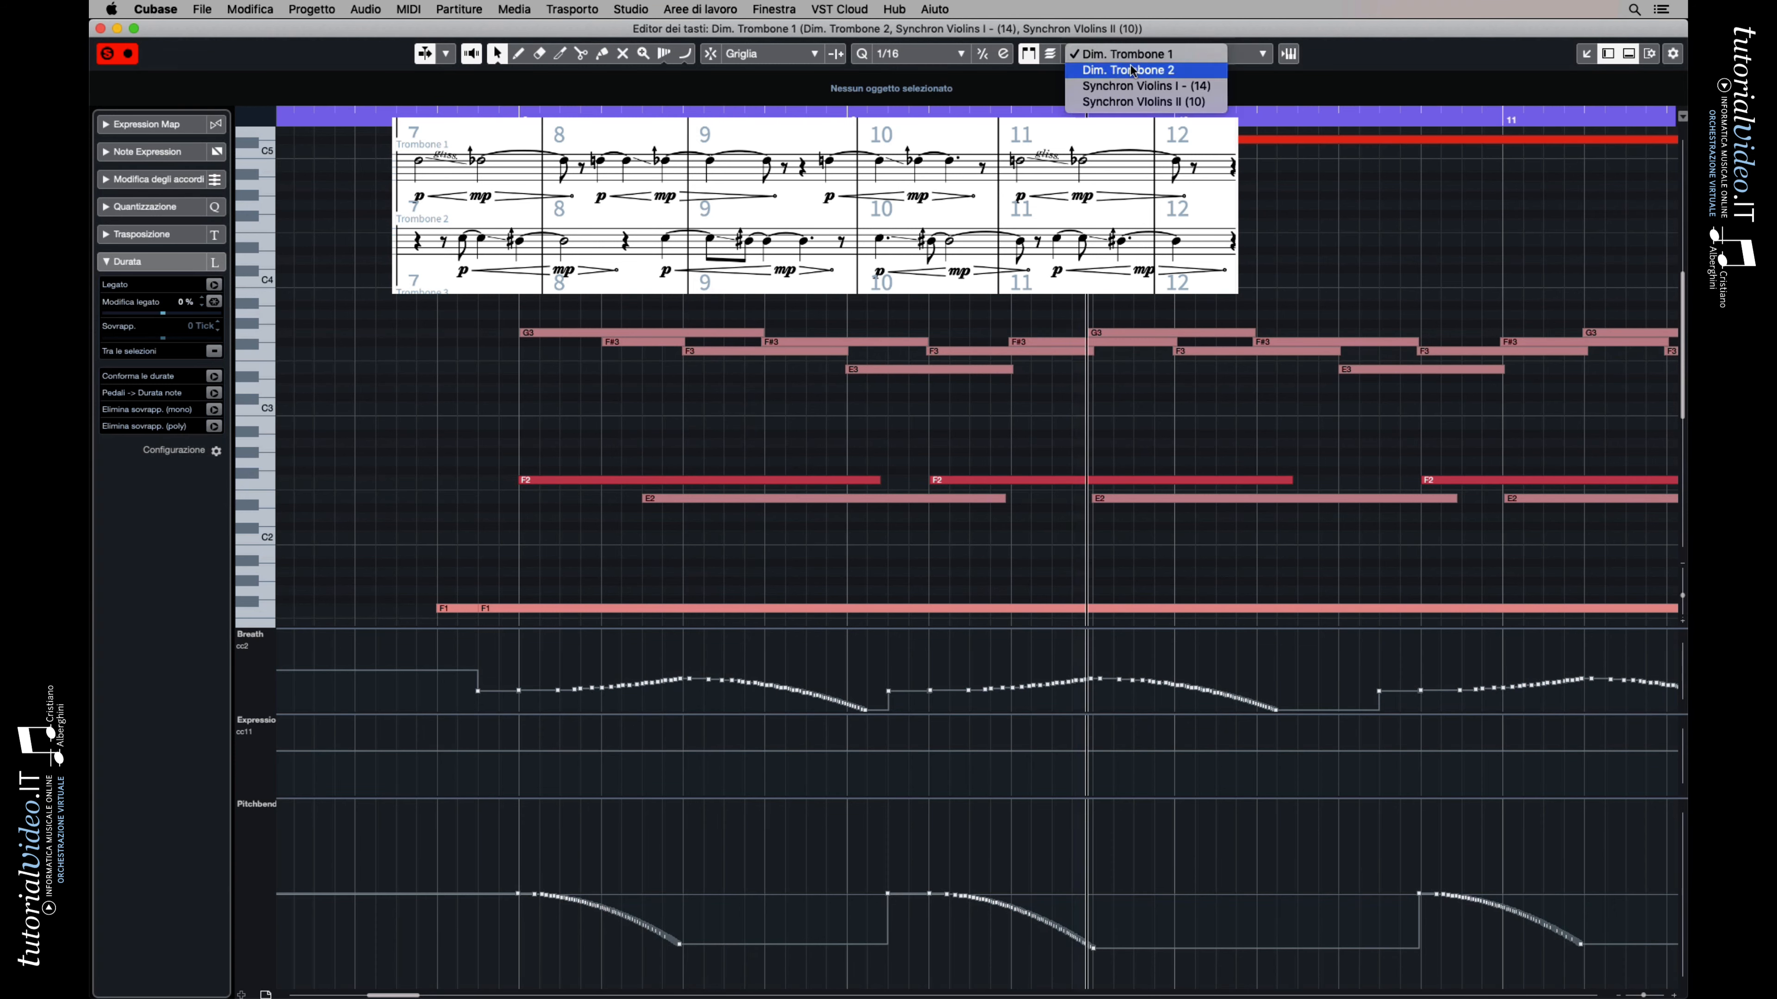
left_click(1189, 70)
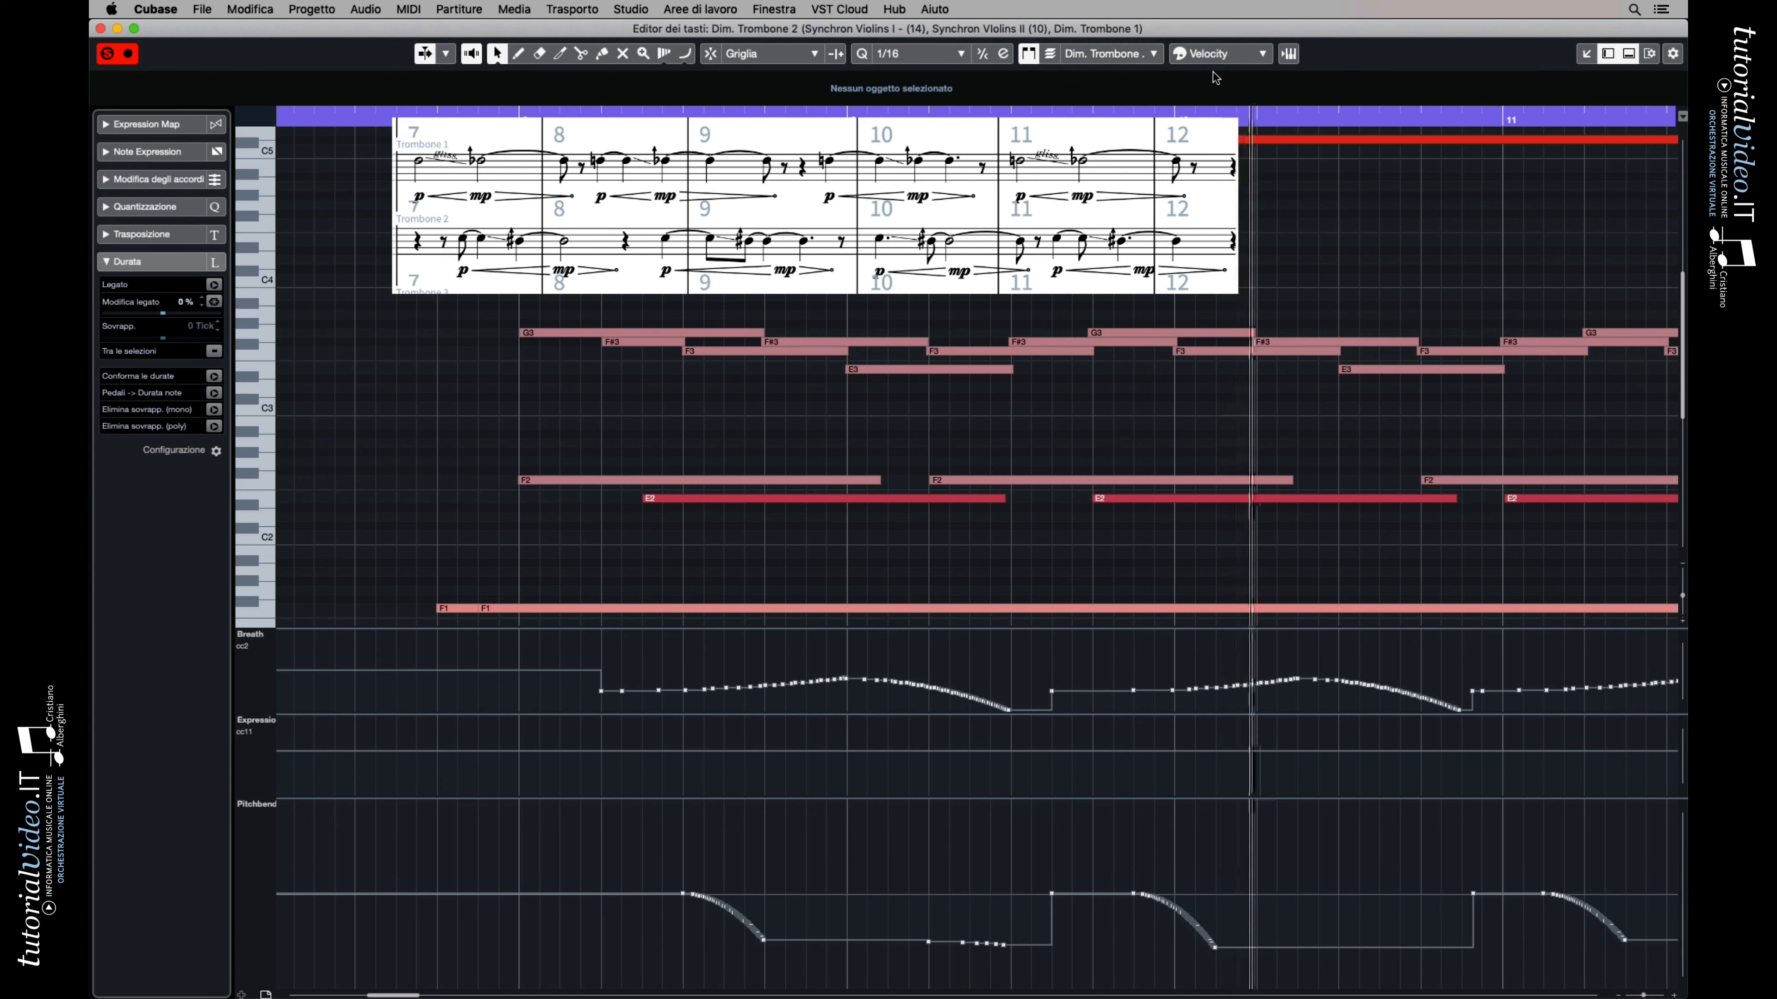
Open the list of parts available for editing in the key editor to choose another trombone part
left_click(1143, 55)
left_click(1151, 38)
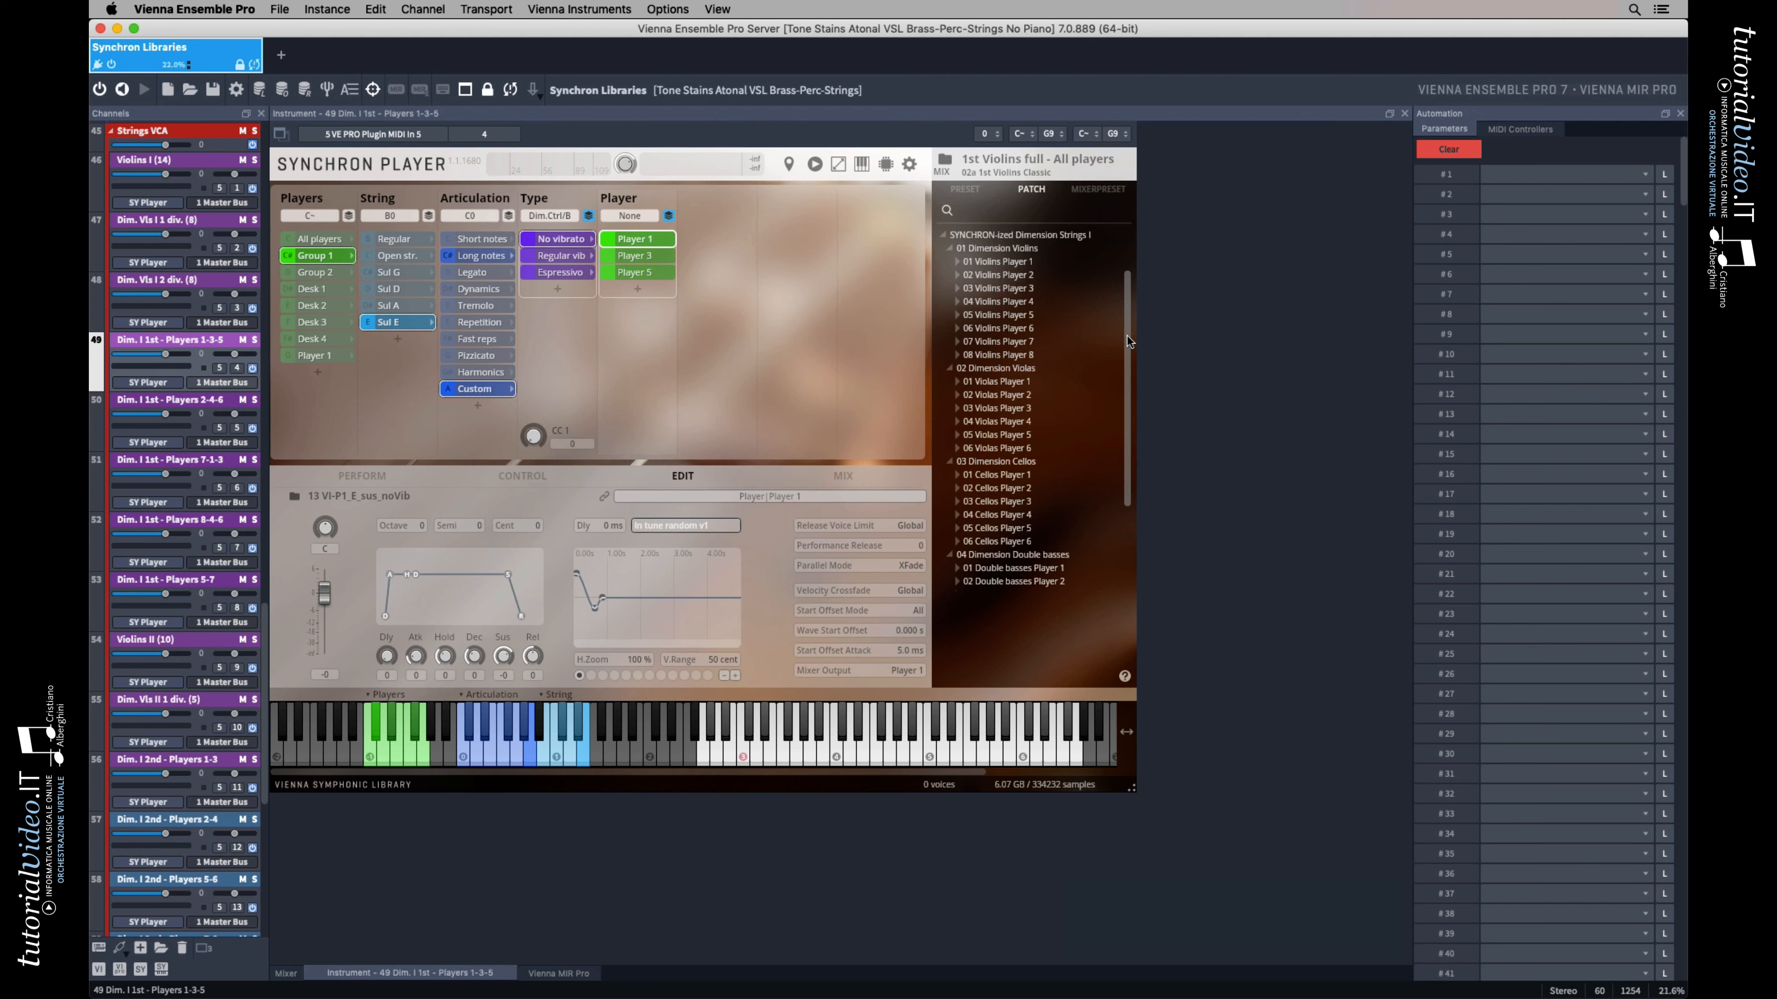
In Vienna Ensemble Pro, examine the Dimension Strings patches and the player groups and desks of Dim. I 1st - Players 1-3-5, ending on Group 1
left_click_drag(1127, 341, 1125, 358)
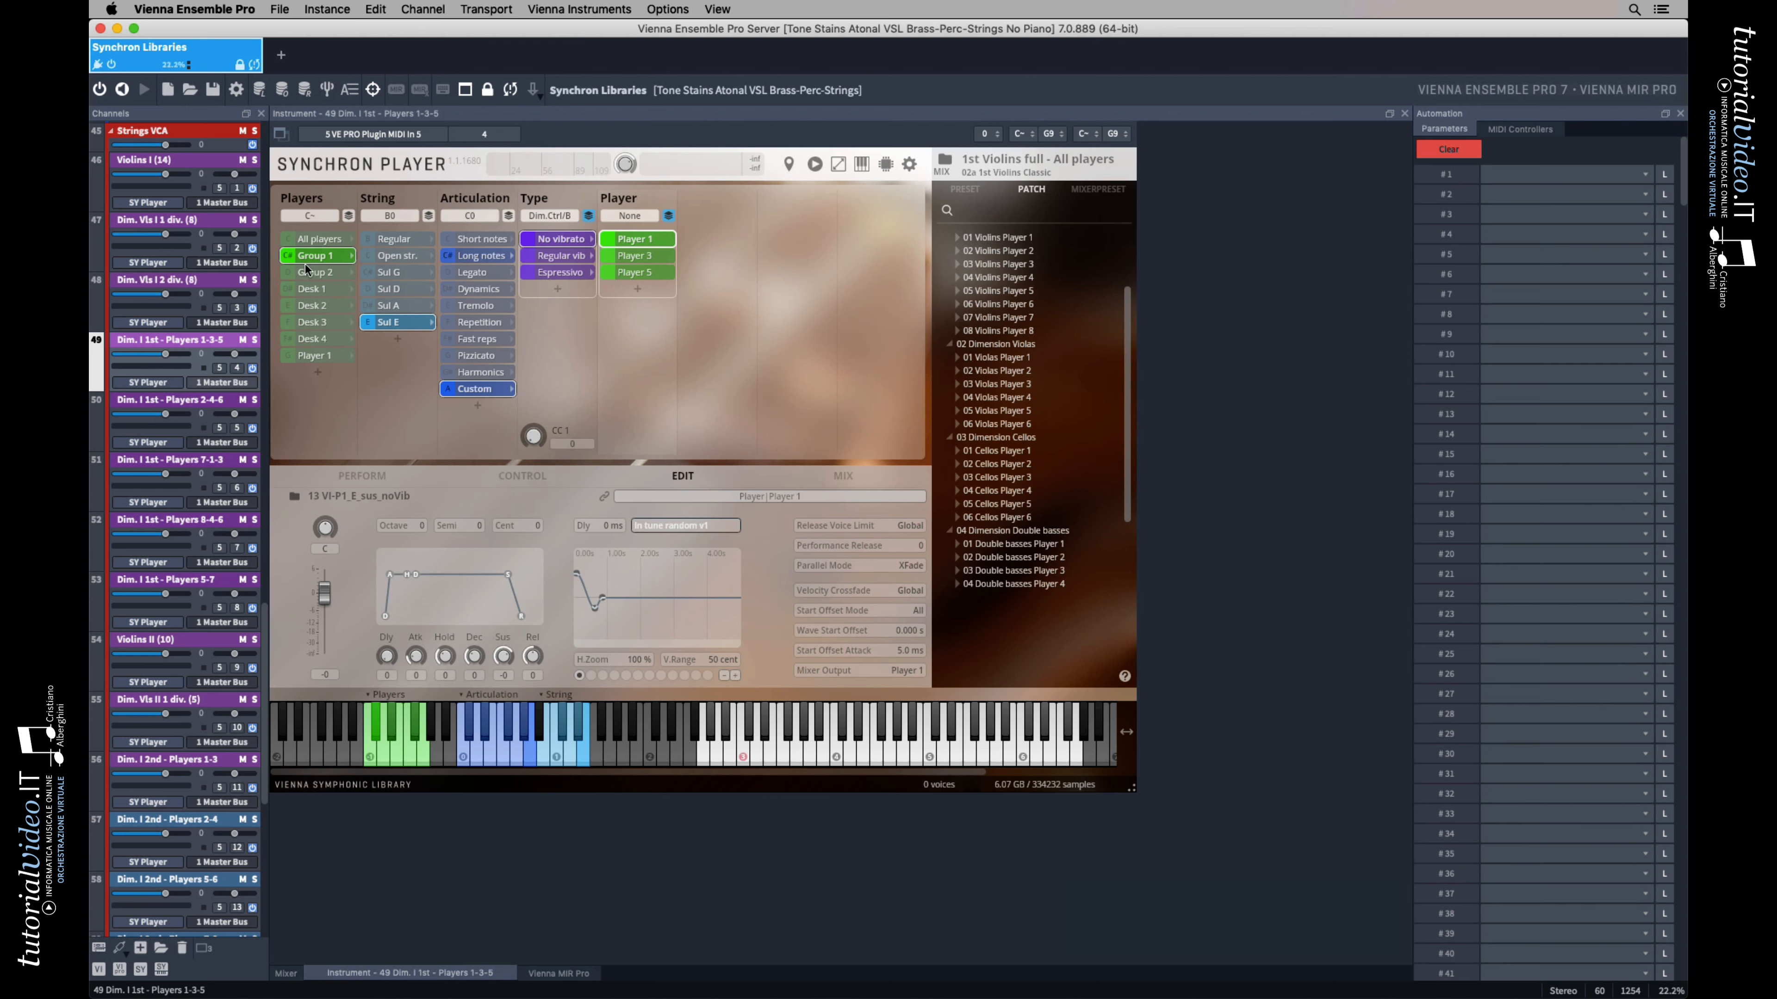
left_click(312, 273)
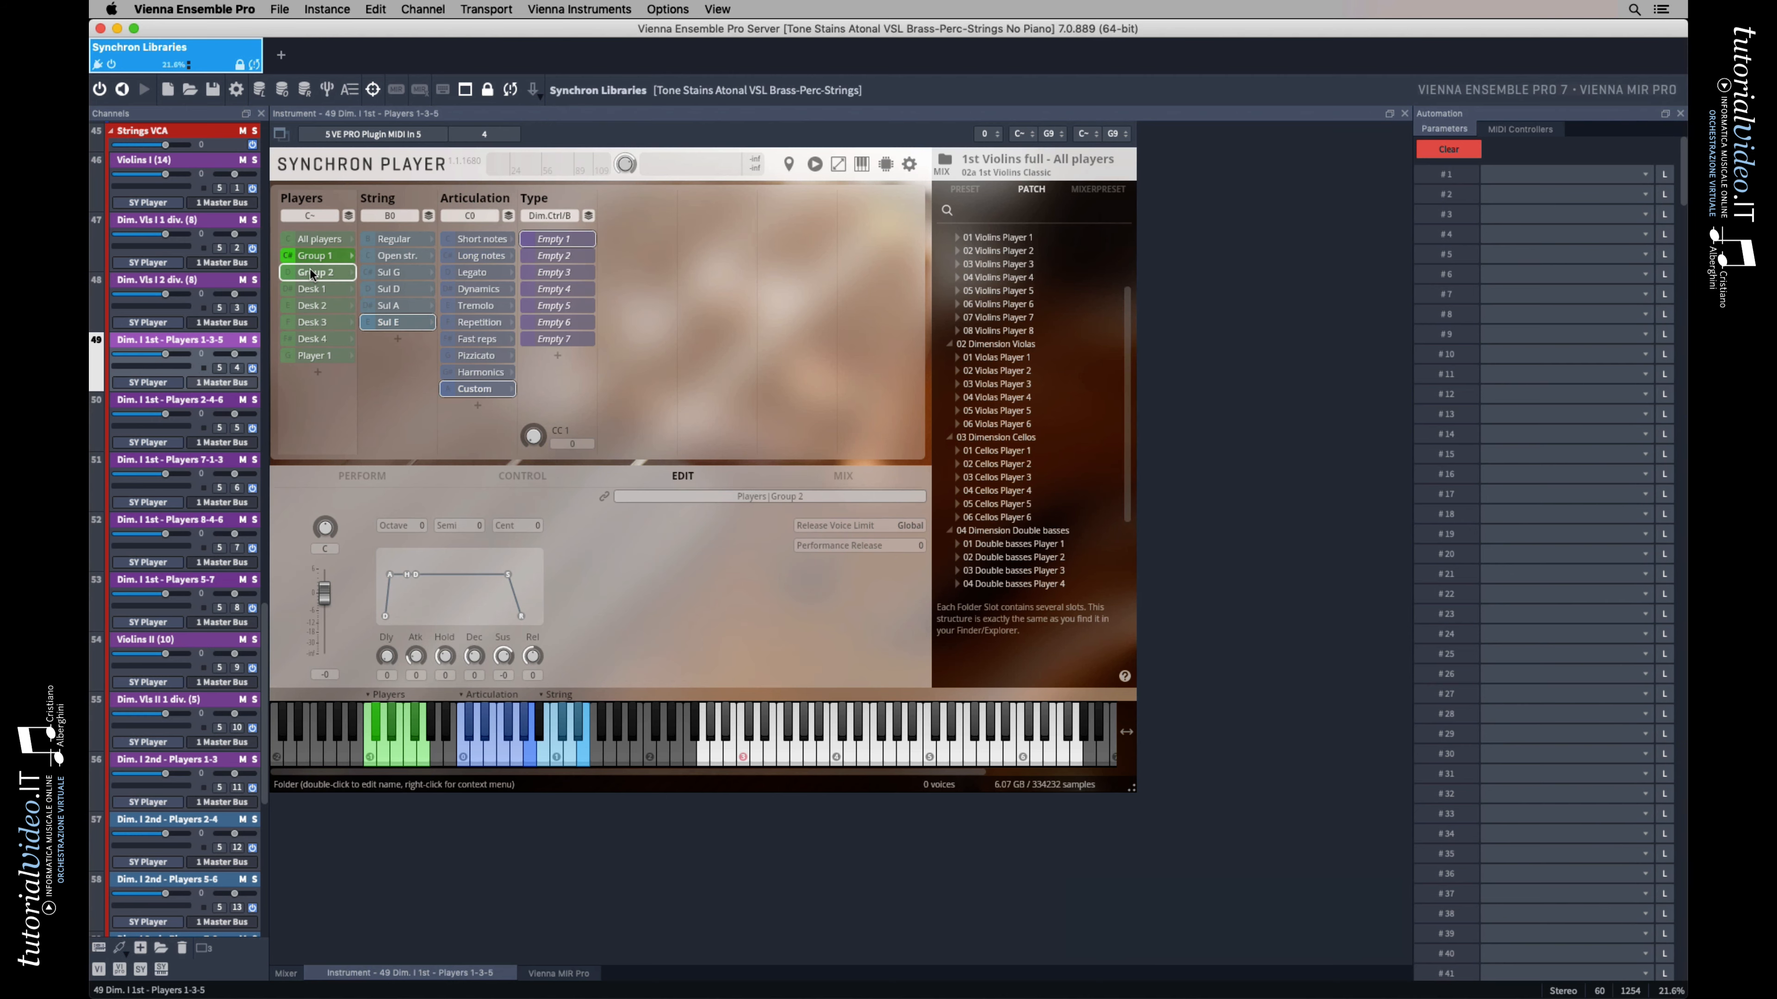
left_click(457, 258)
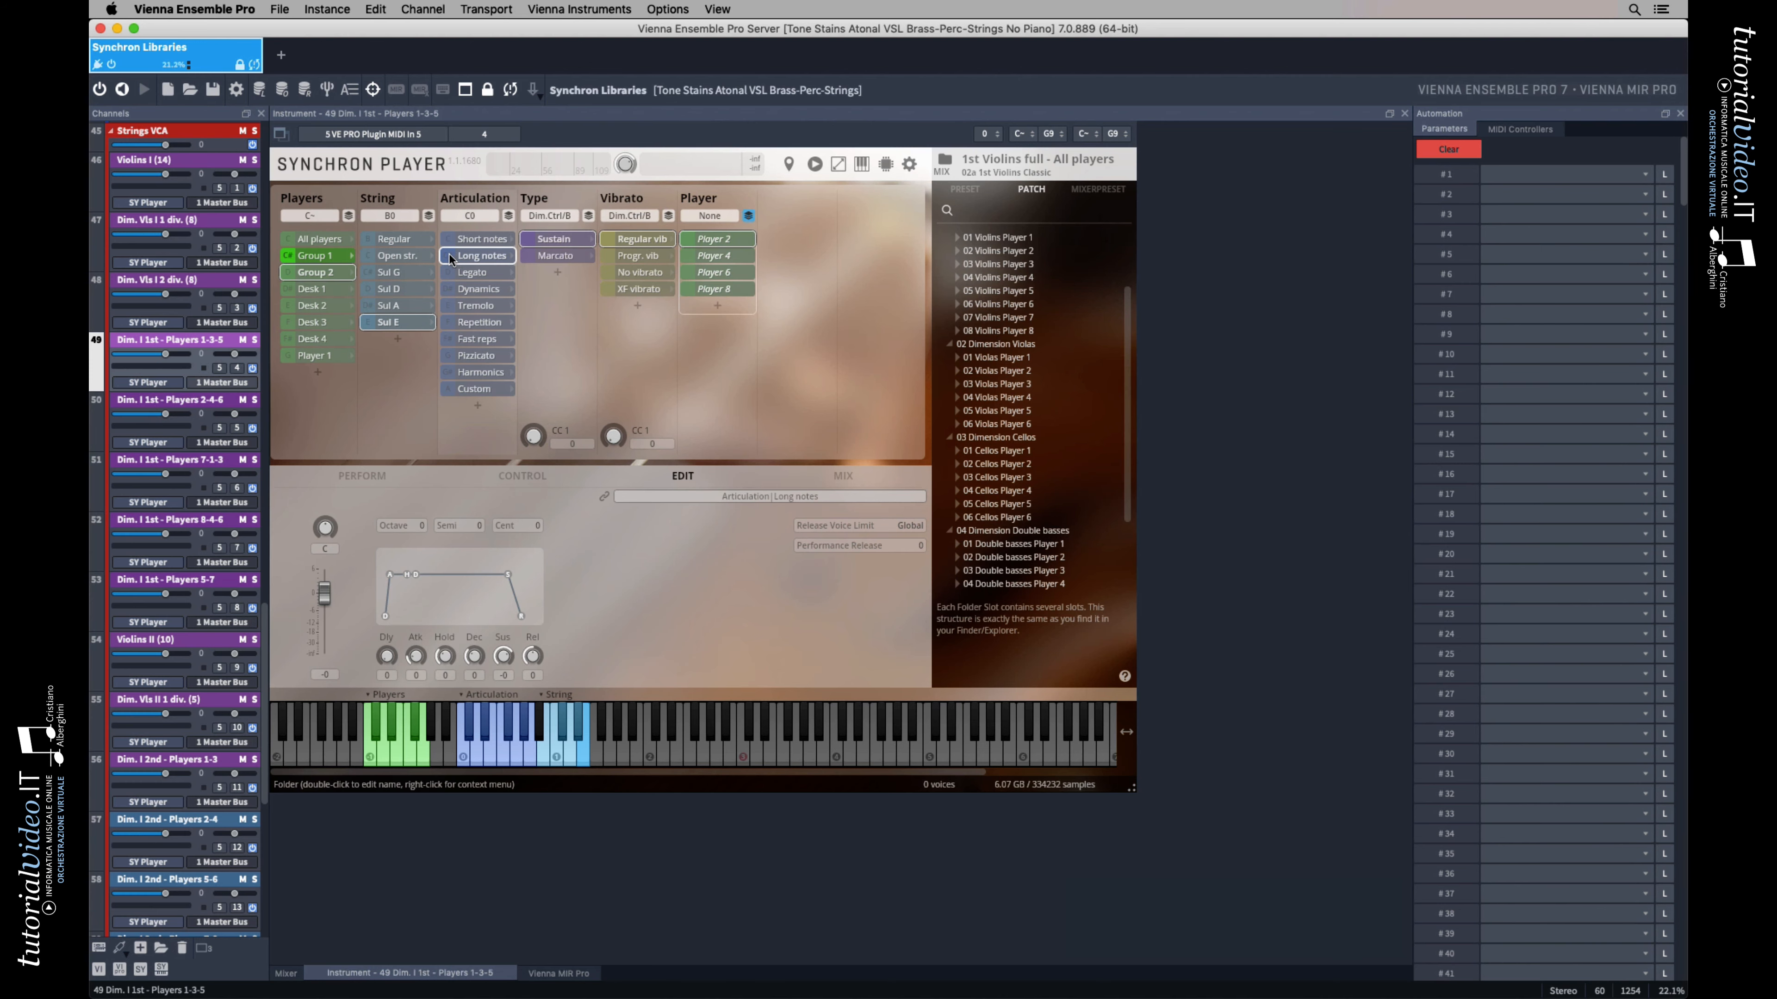
left_click(316, 290)
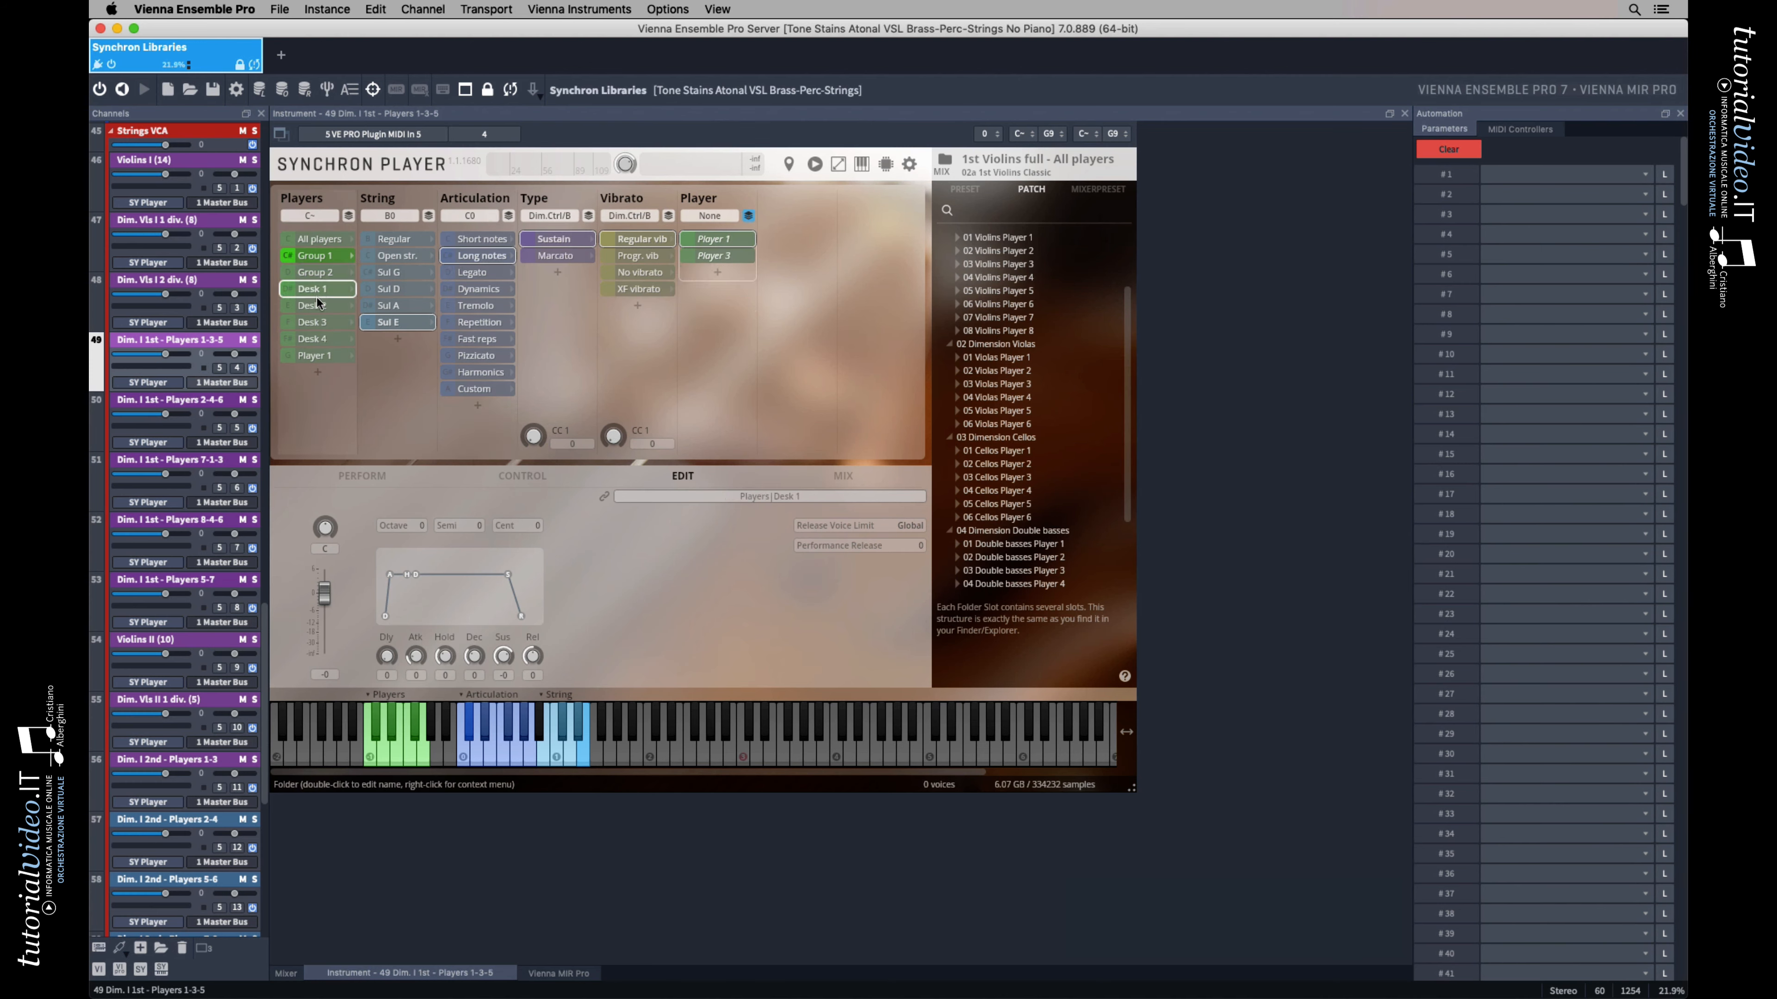
left_click(319, 305)
left_click(318, 324)
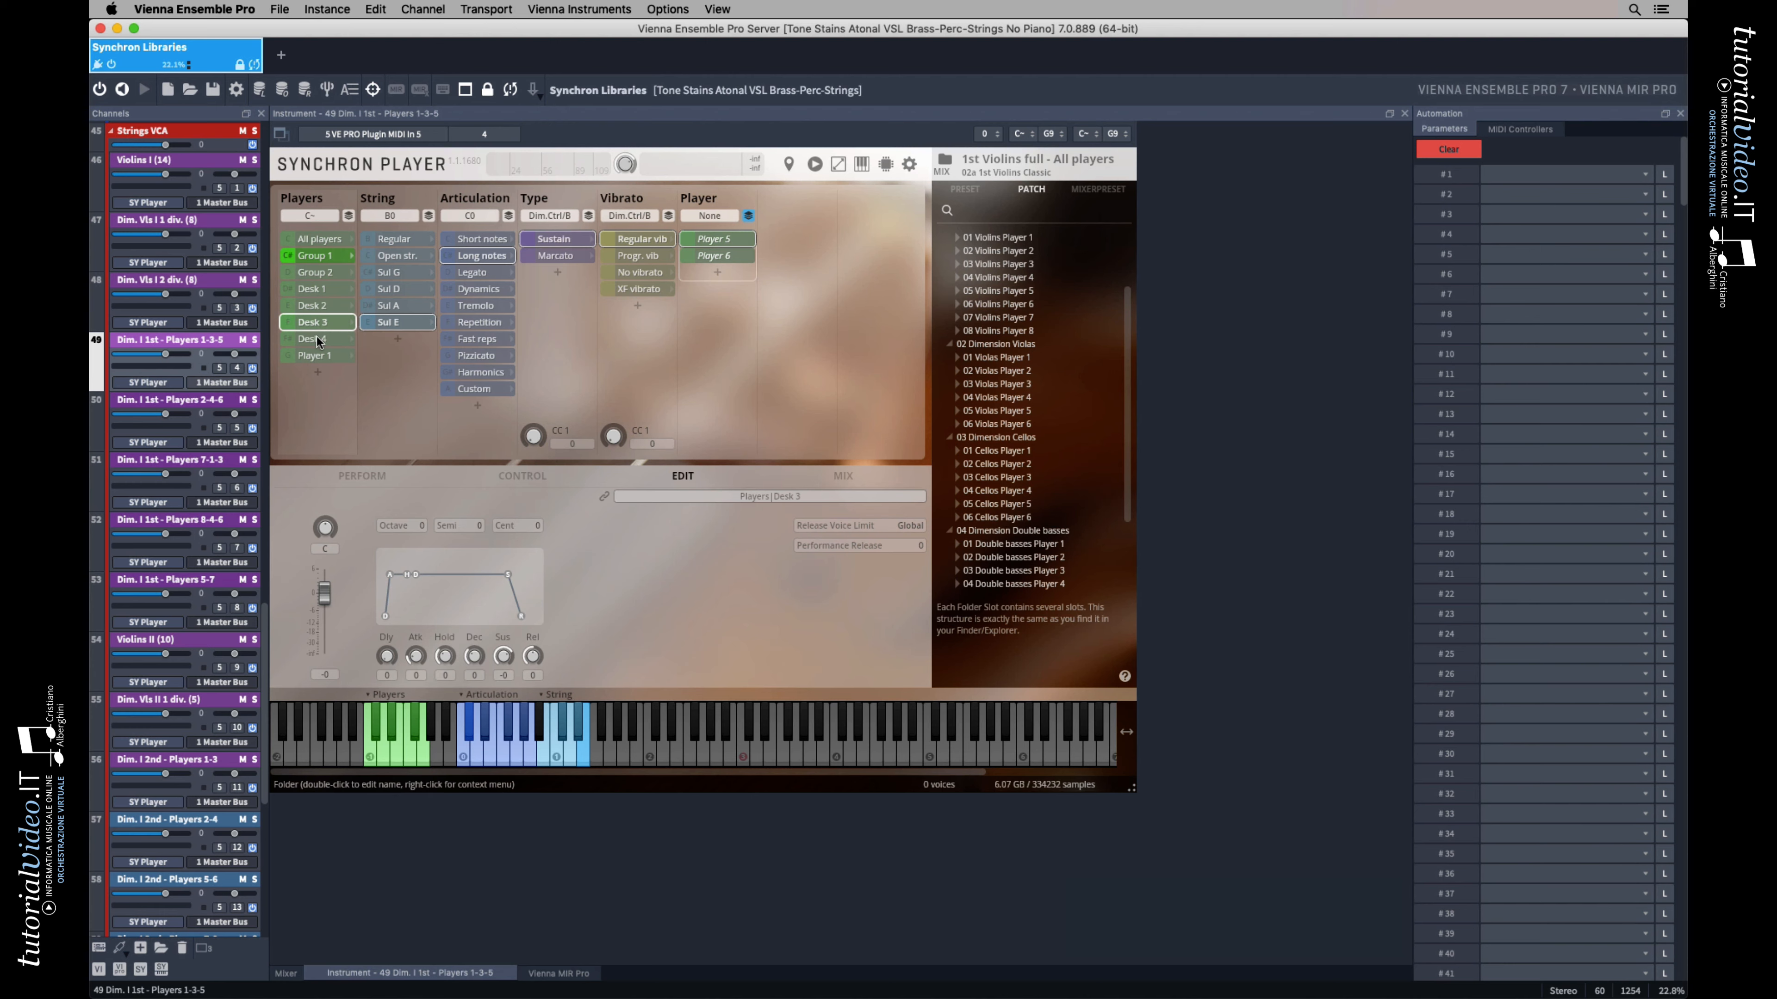
left_click(318, 340)
left_click(318, 357)
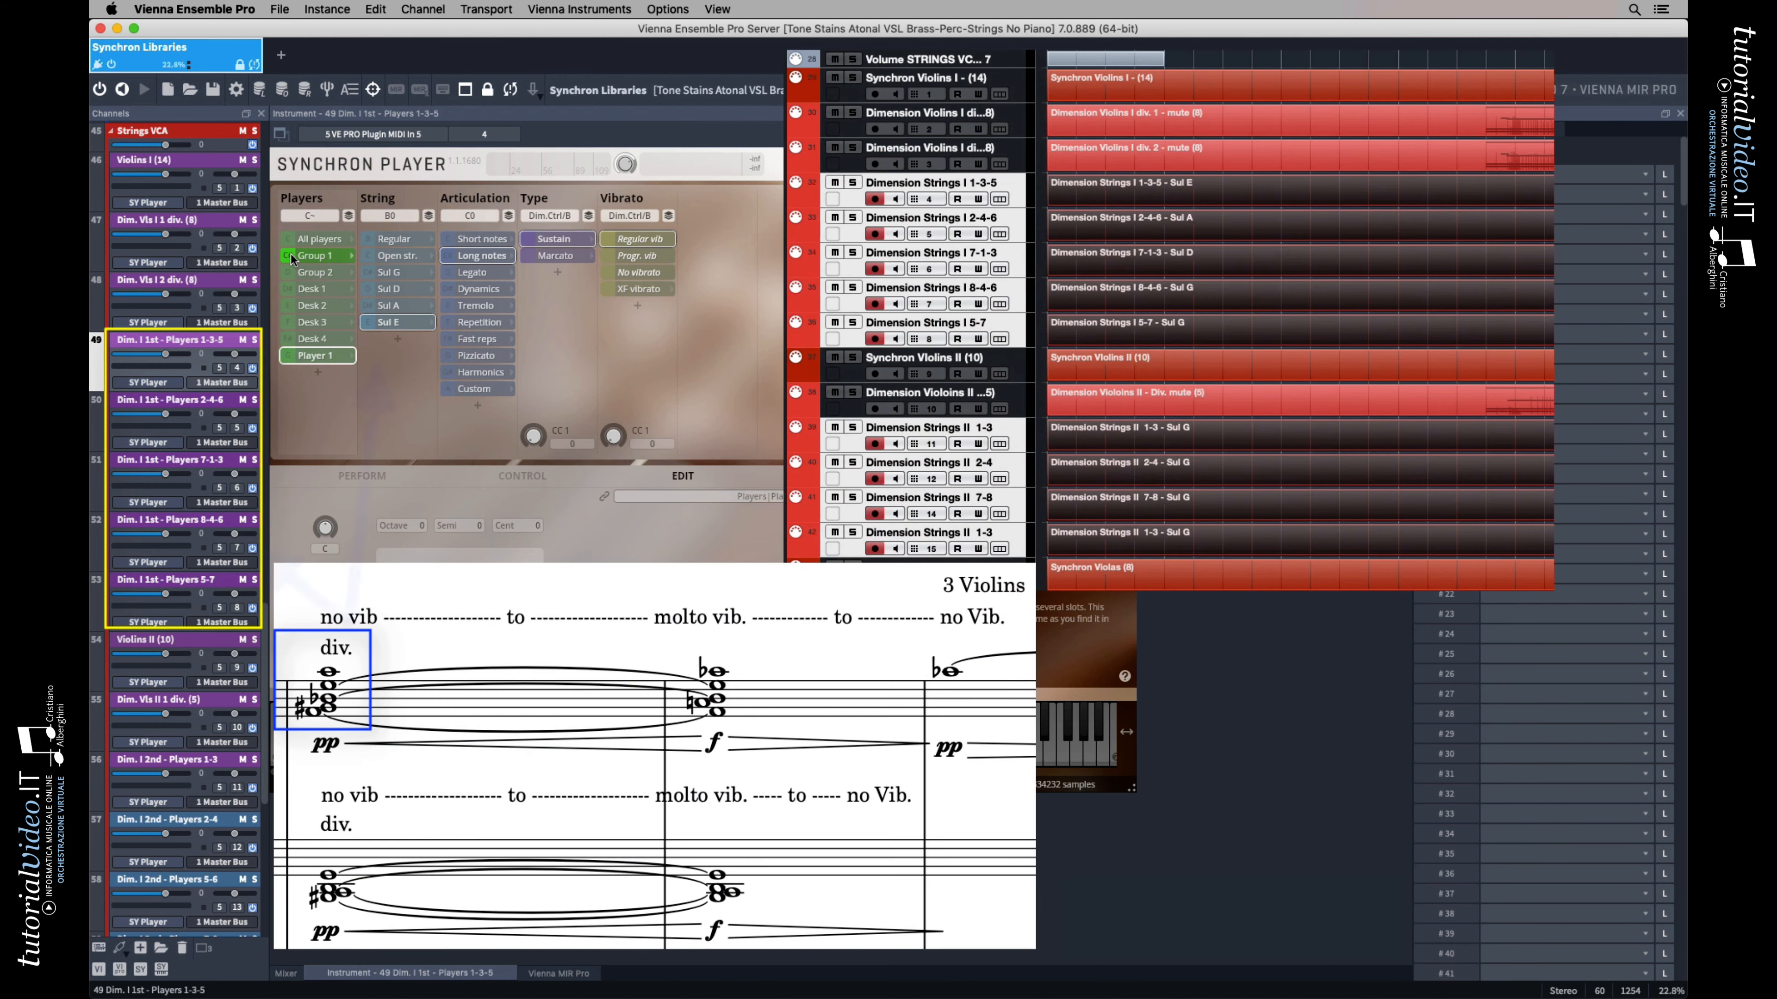
left_click(293, 256)
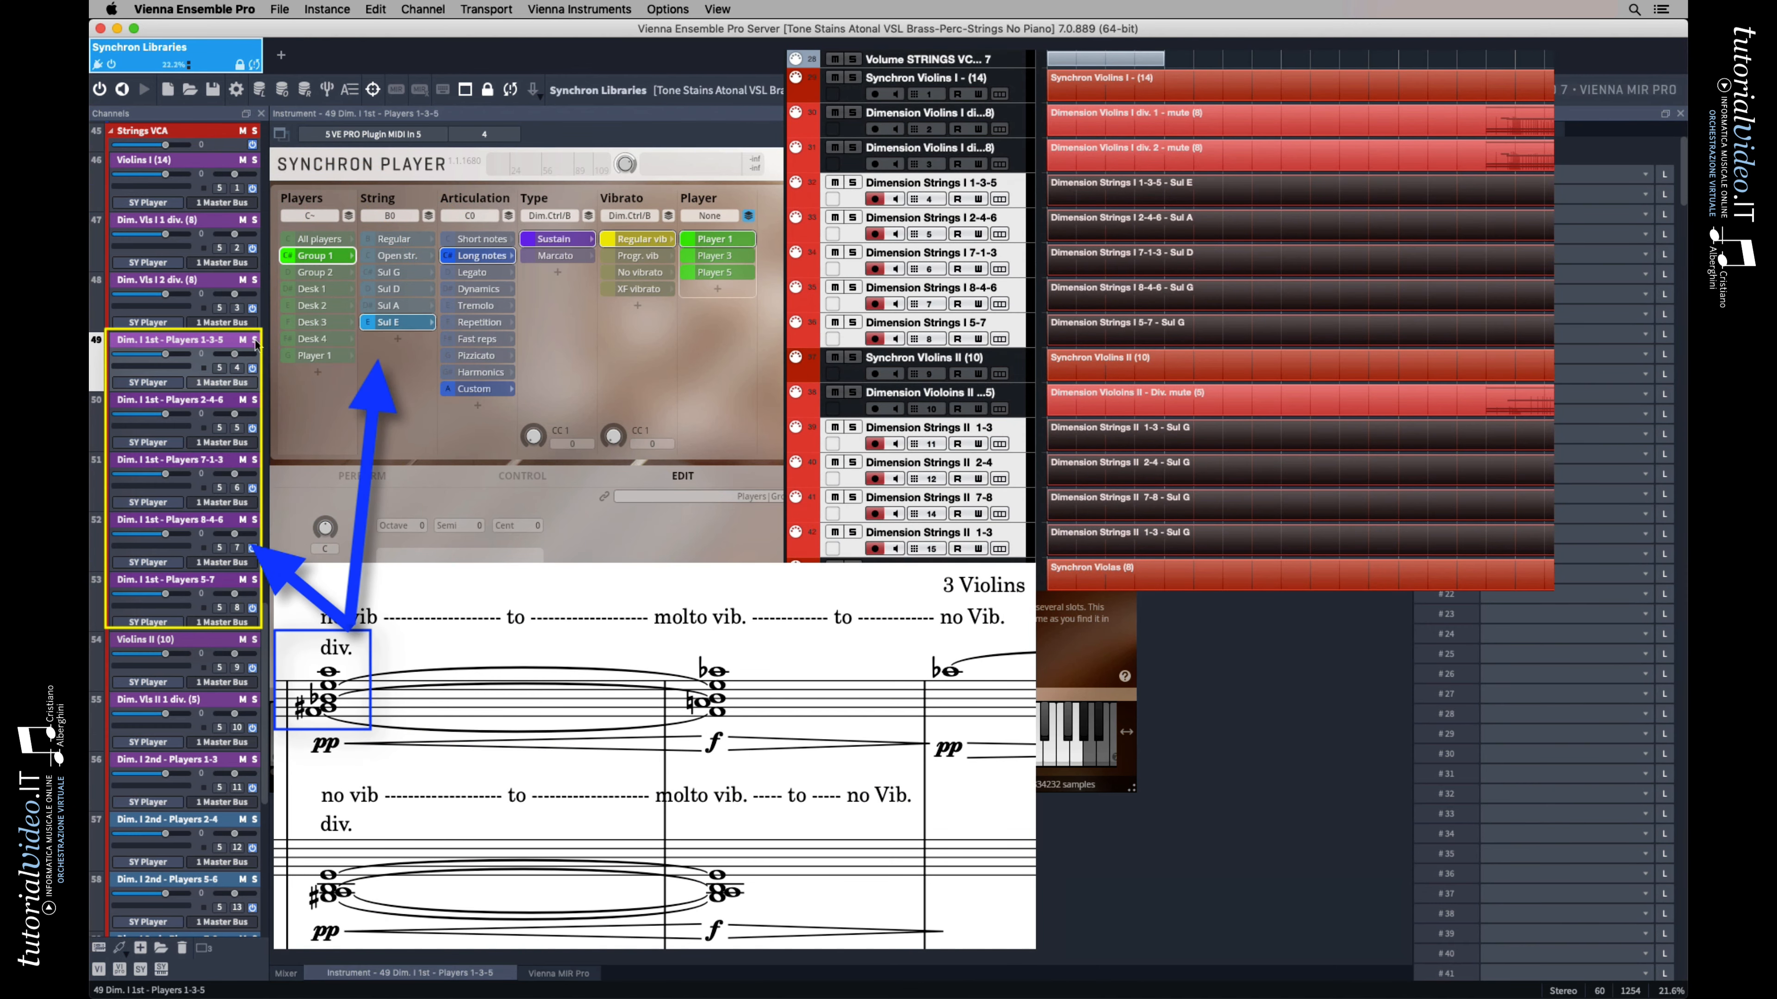
Compare the players and string assignments on the remaining Dim. I 1st channels, and display the Violins II (10) channel
left_click(180, 400)
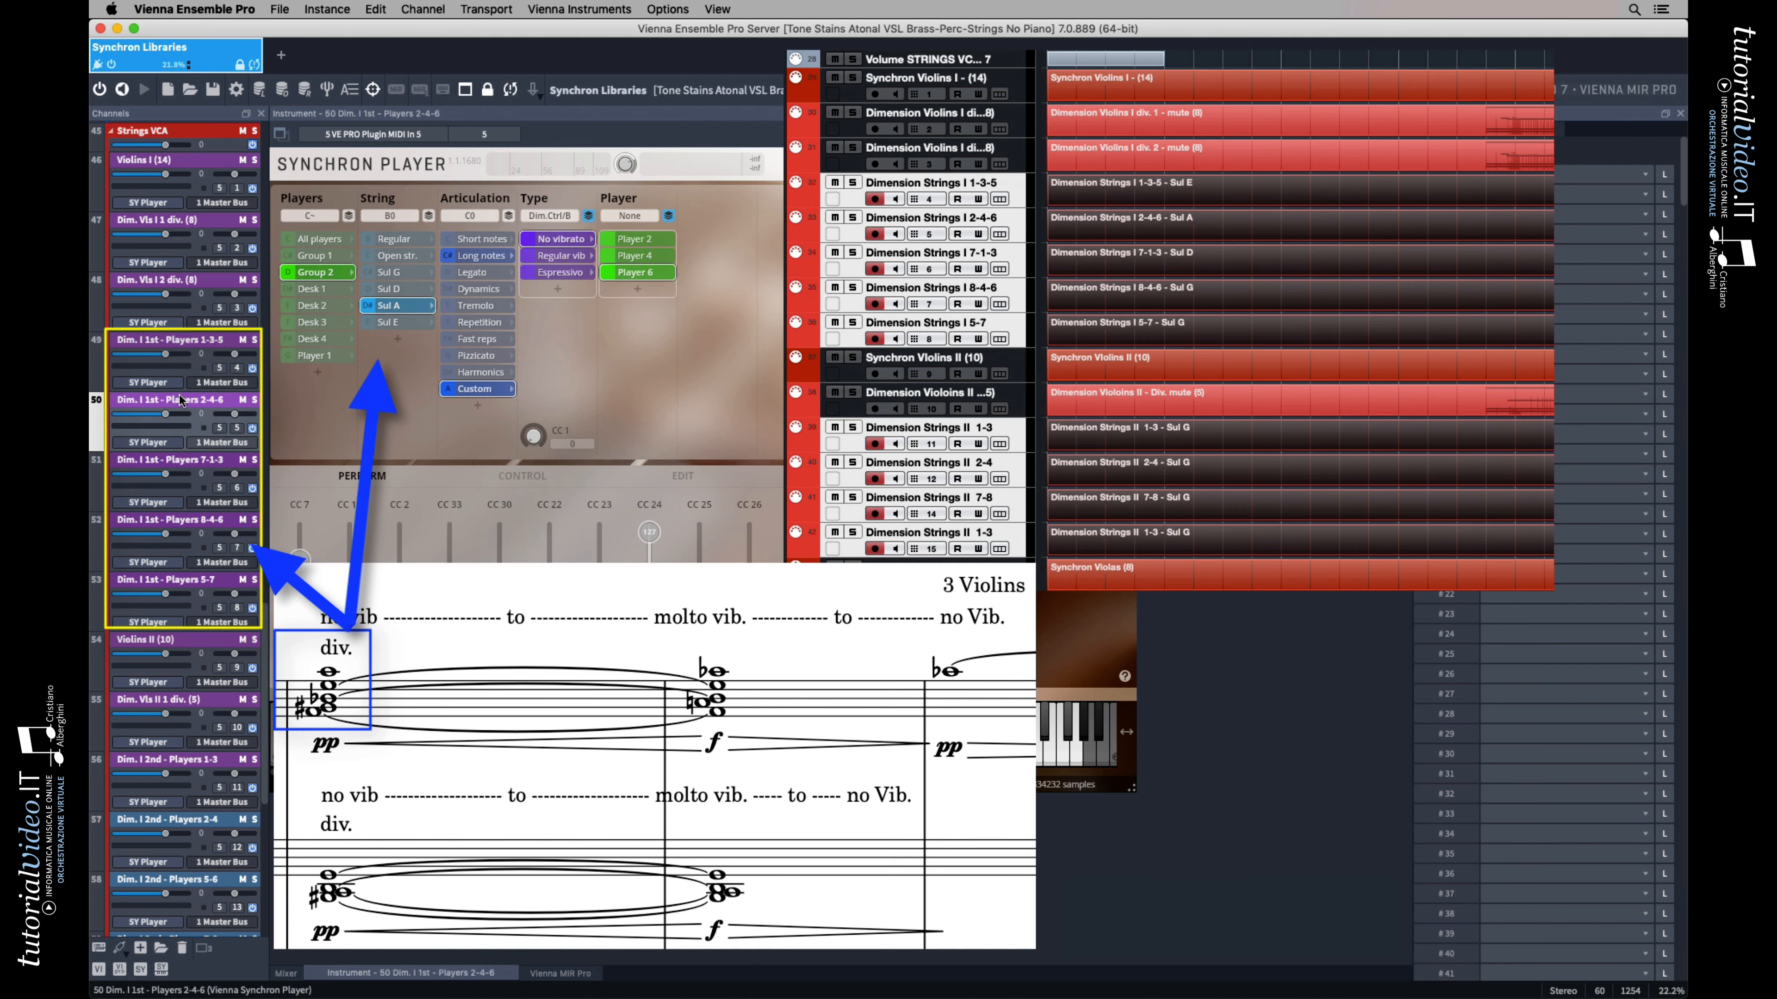
left_click(180, 460)
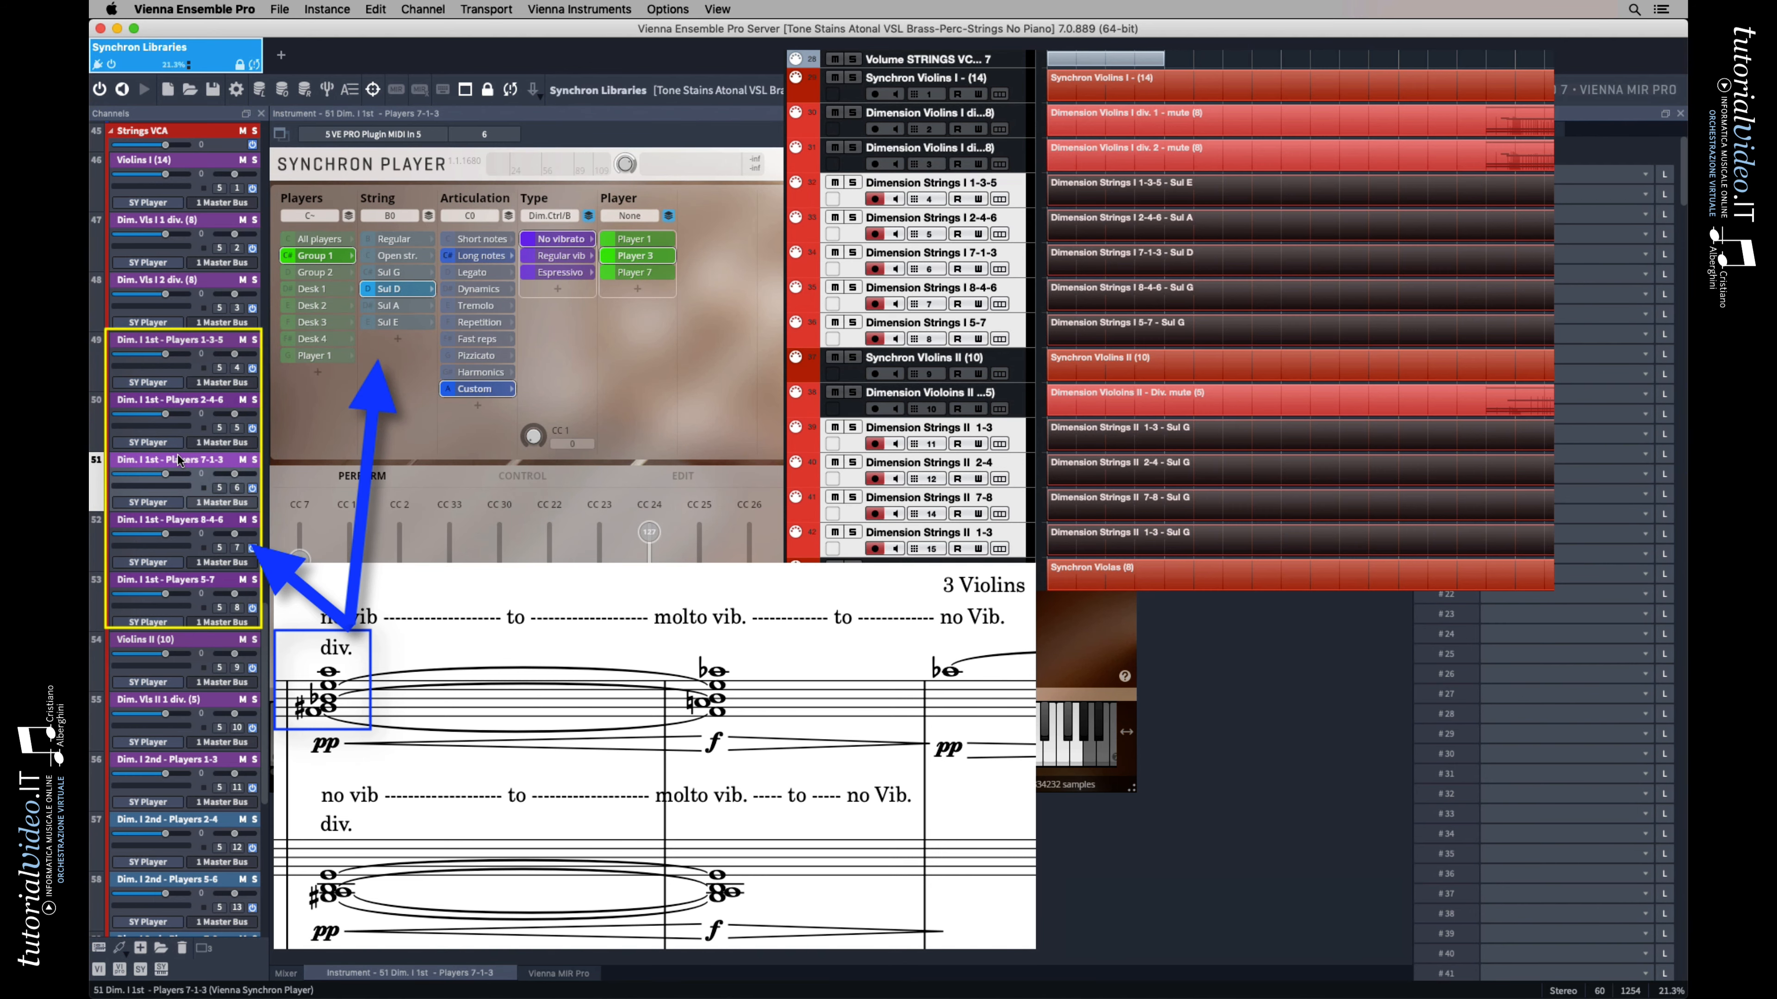
left_click(175, 523)
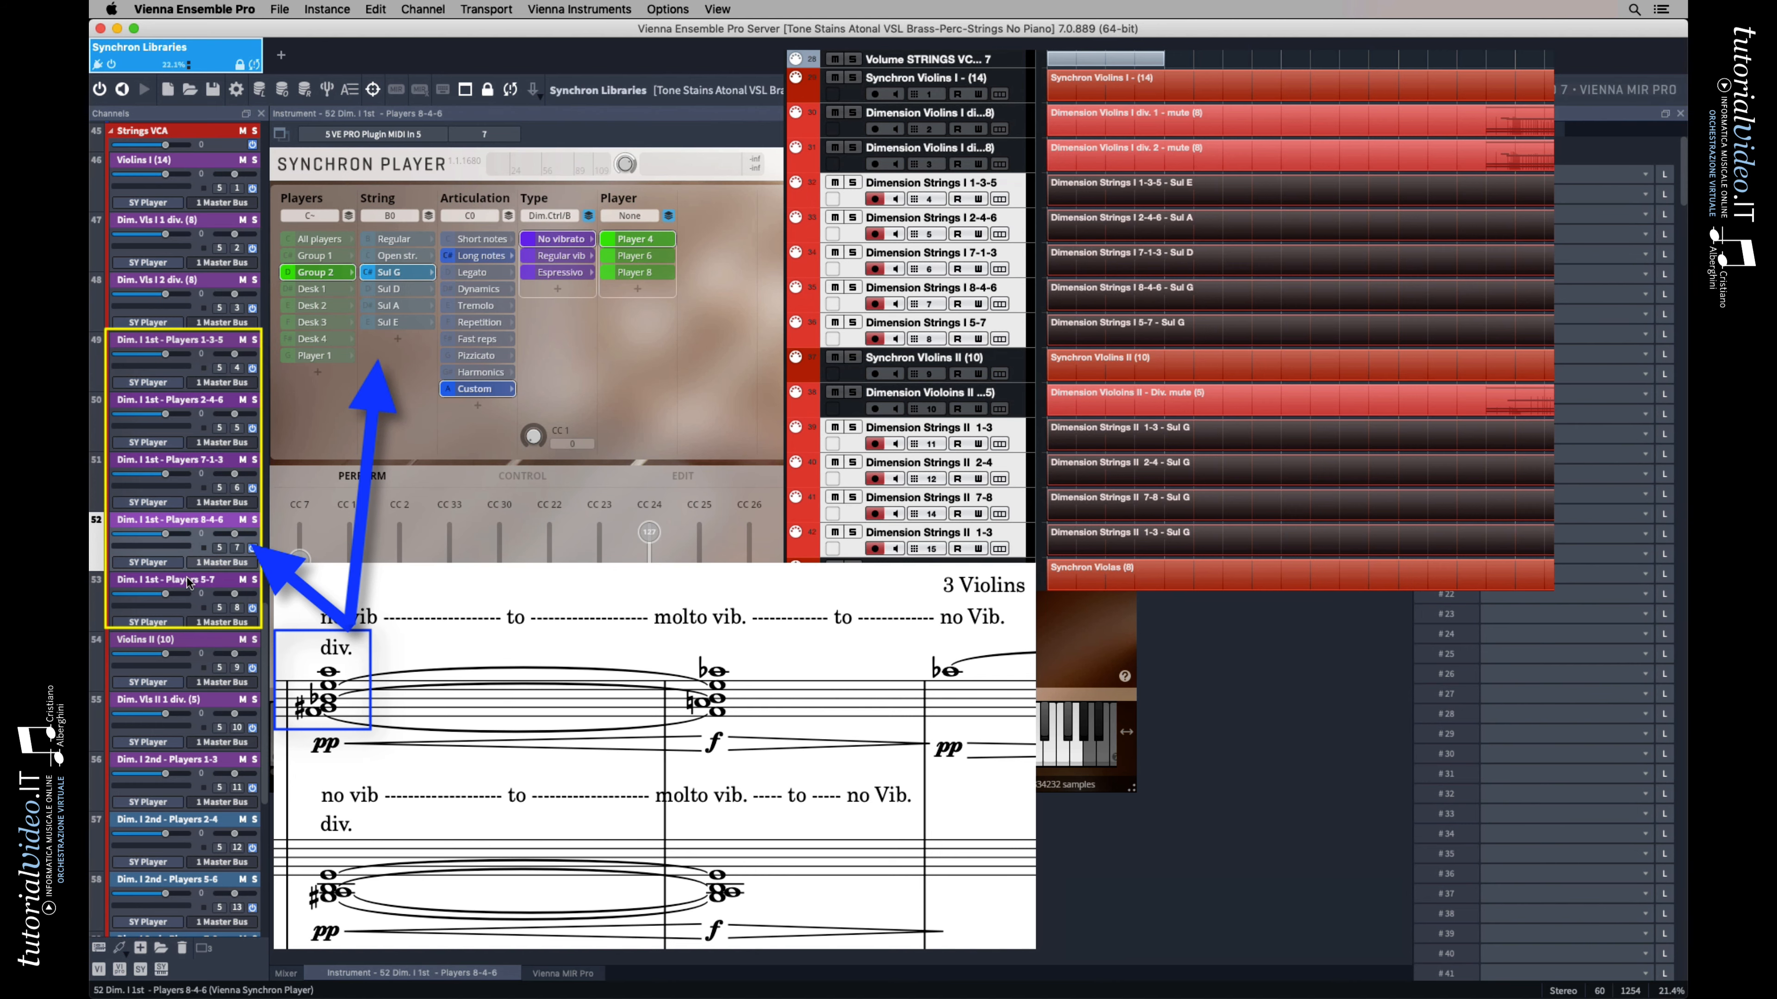
left_click(189, 582)
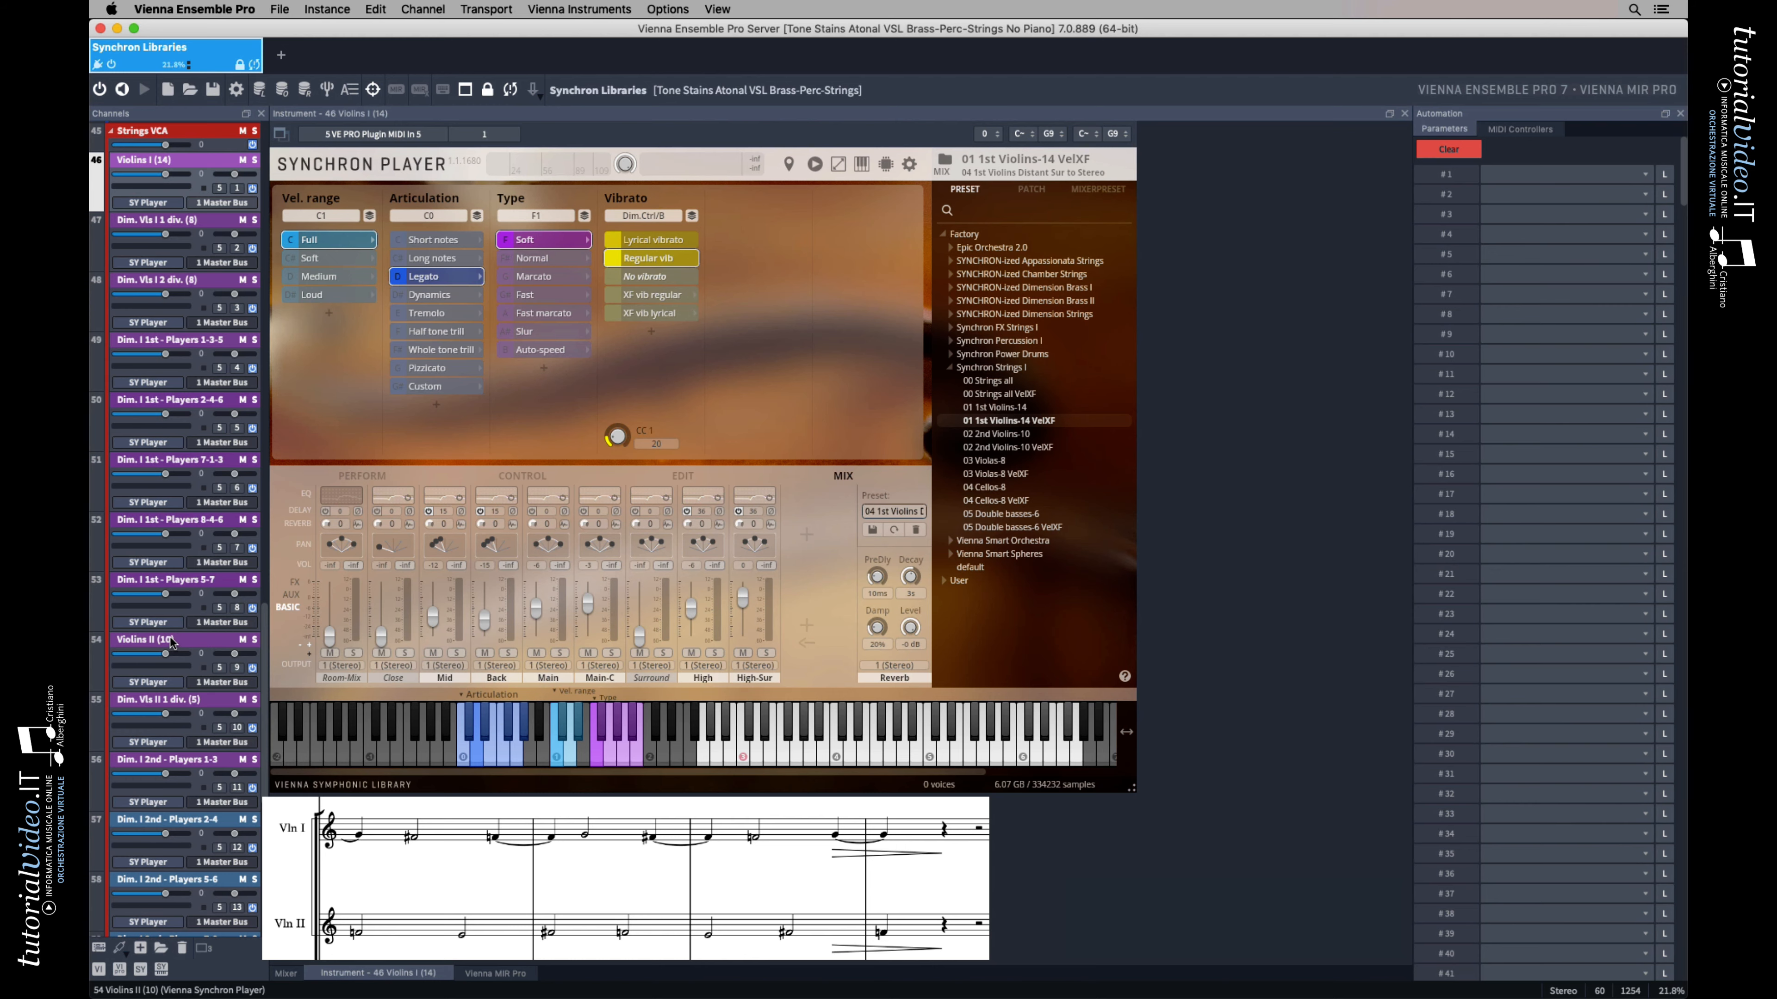
left_click(171, 643)
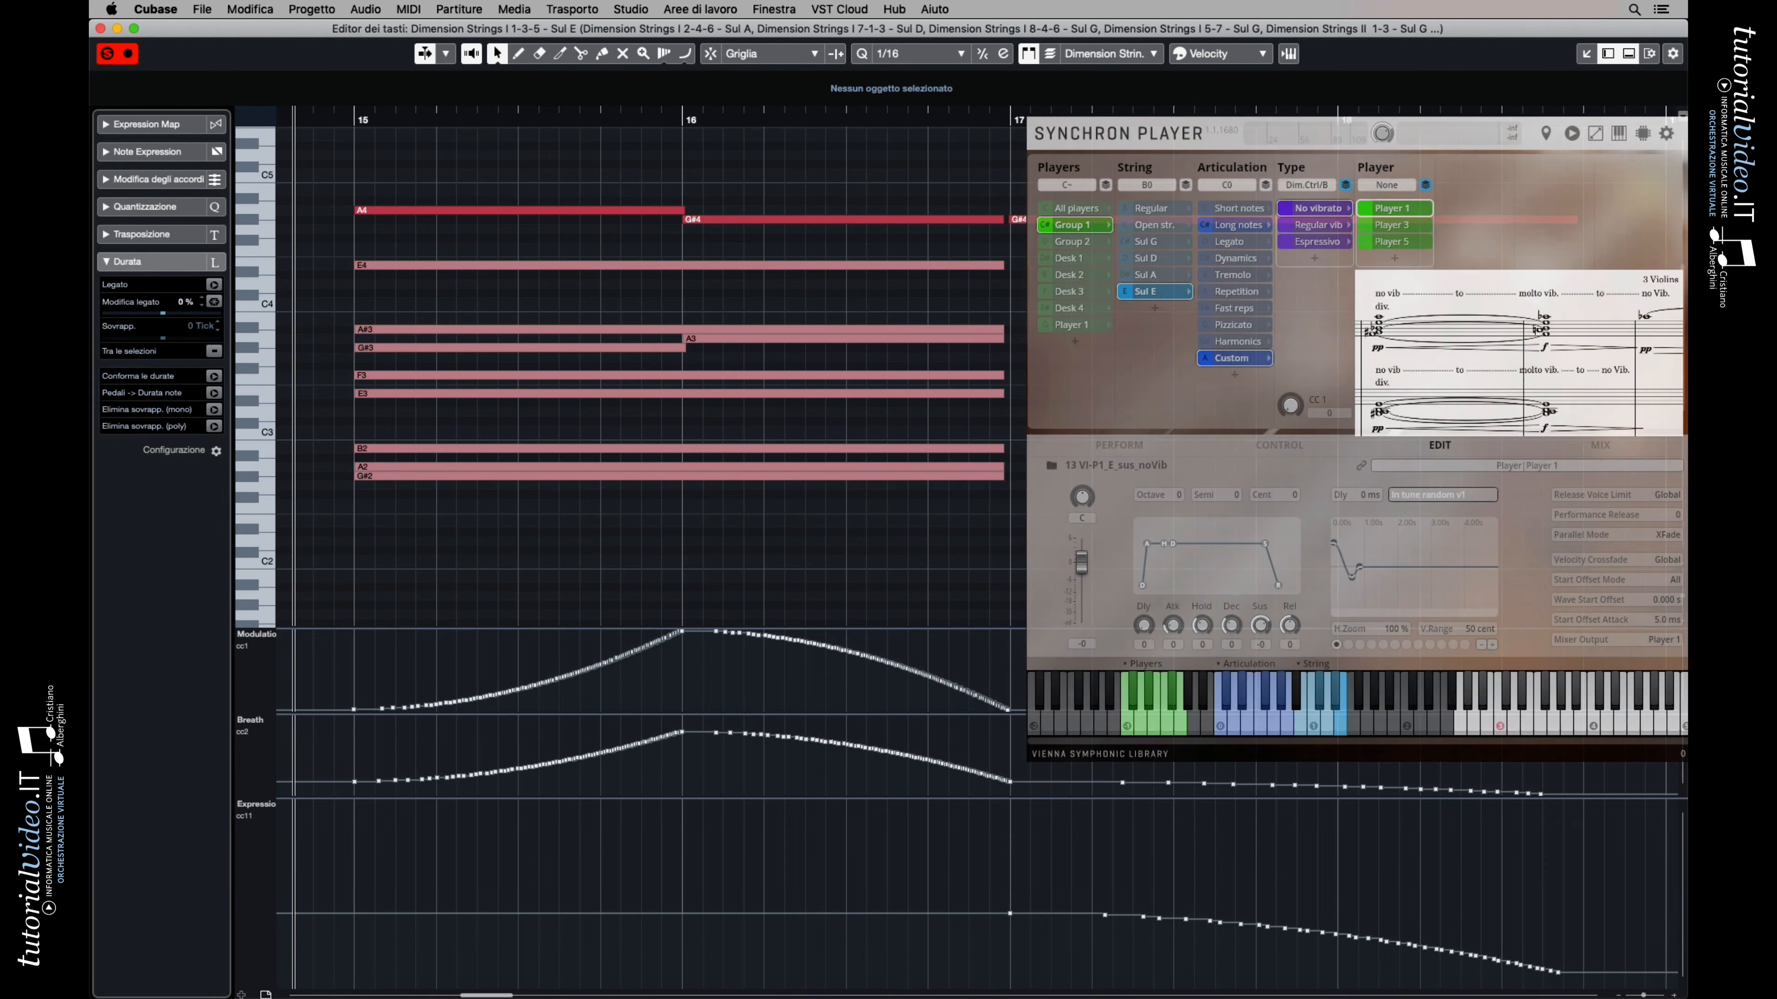
In Cubase, play the Dimension Strings, muted violin and sul tasto viola passages, checking the portamento setup of Dim. Vls I 1 div. (8)
key("space")
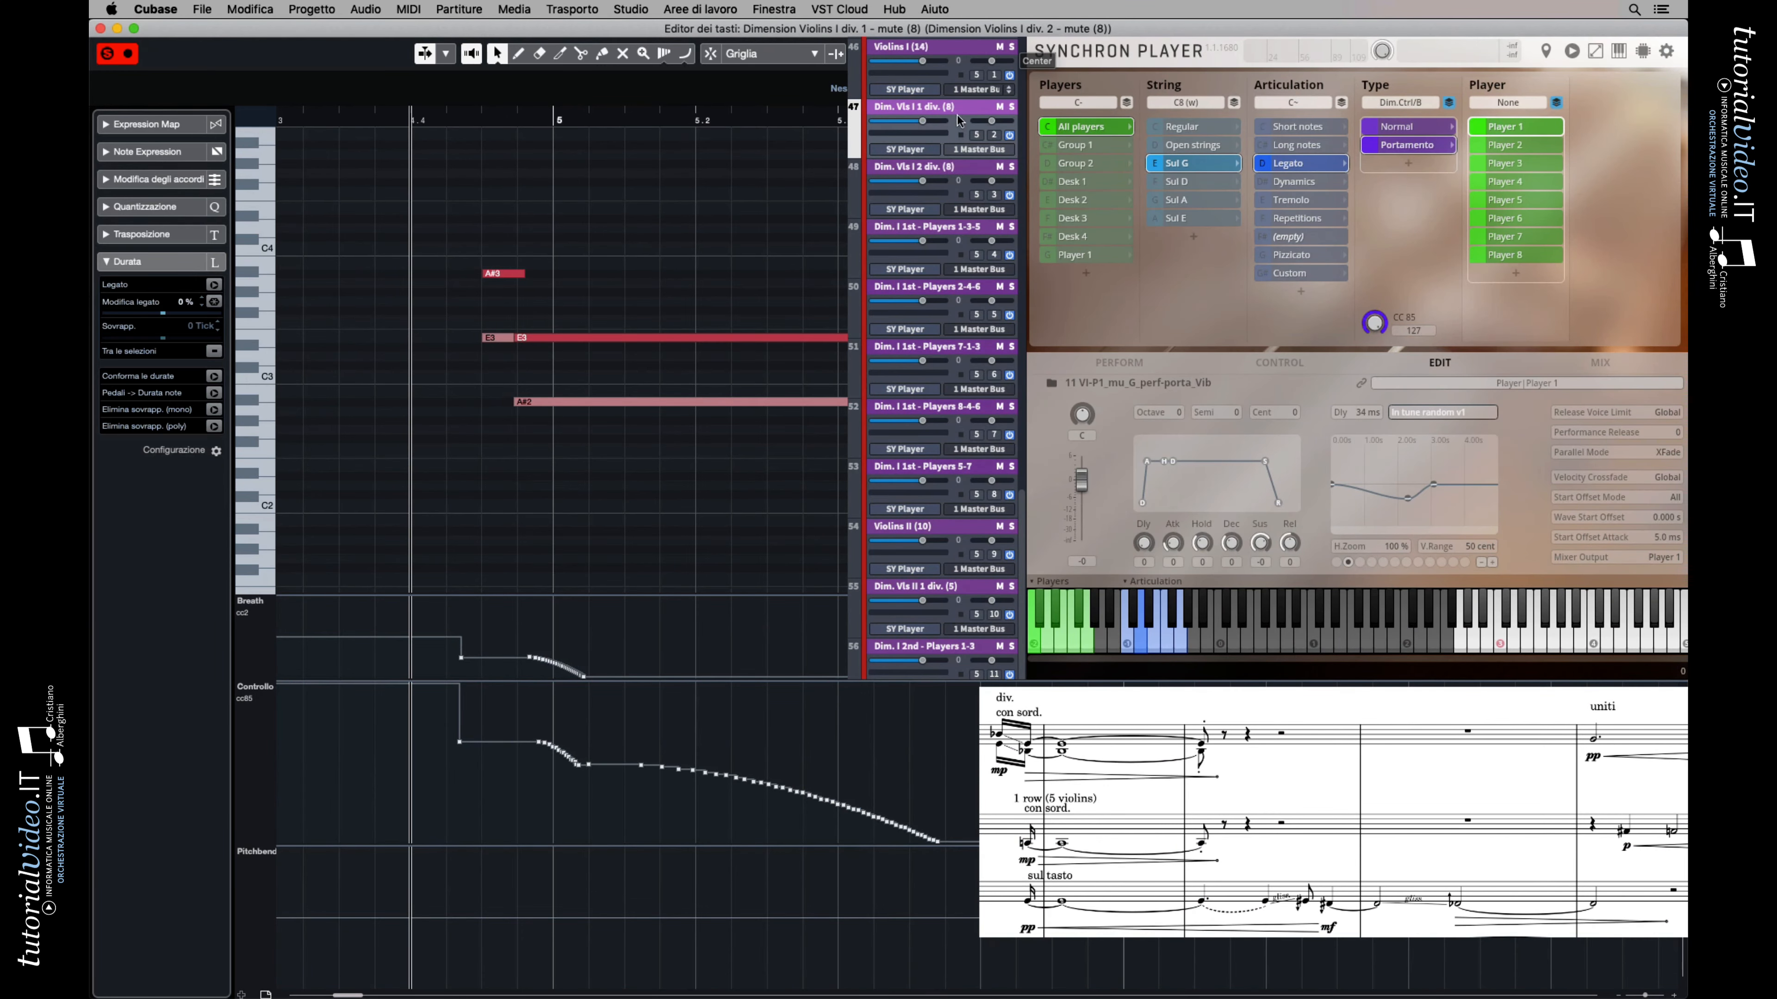
left_click(932, 109)
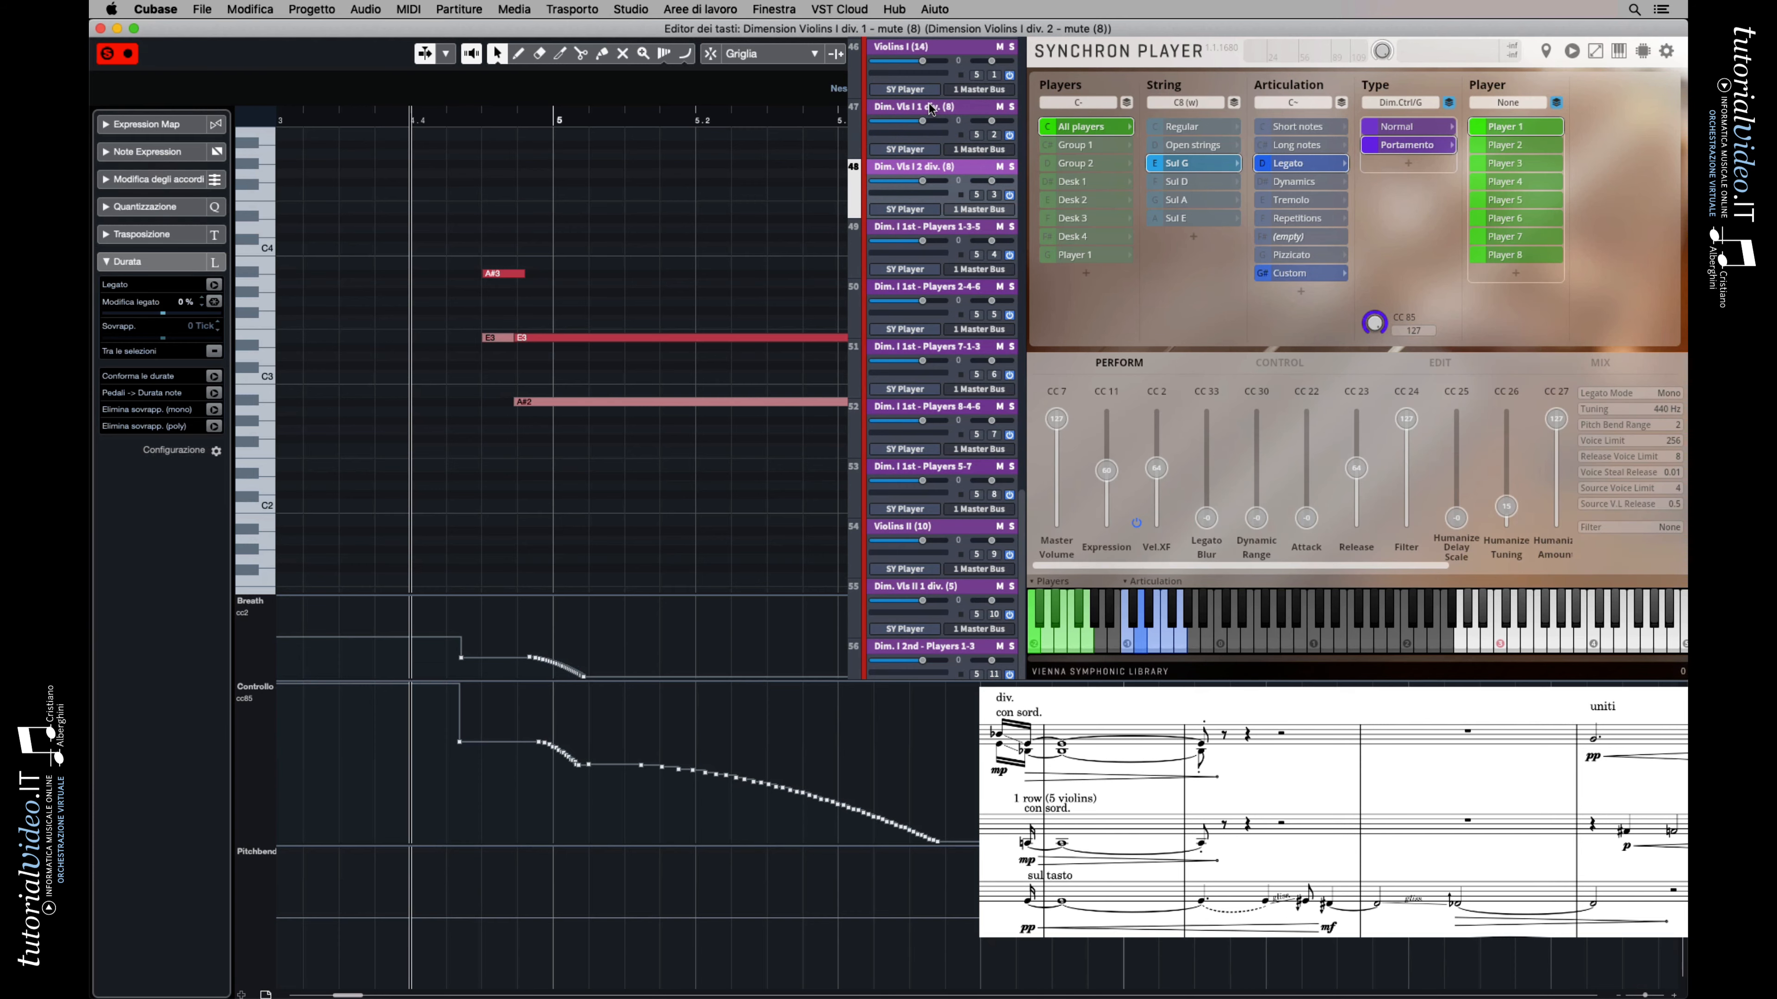
left_click(932, 110)
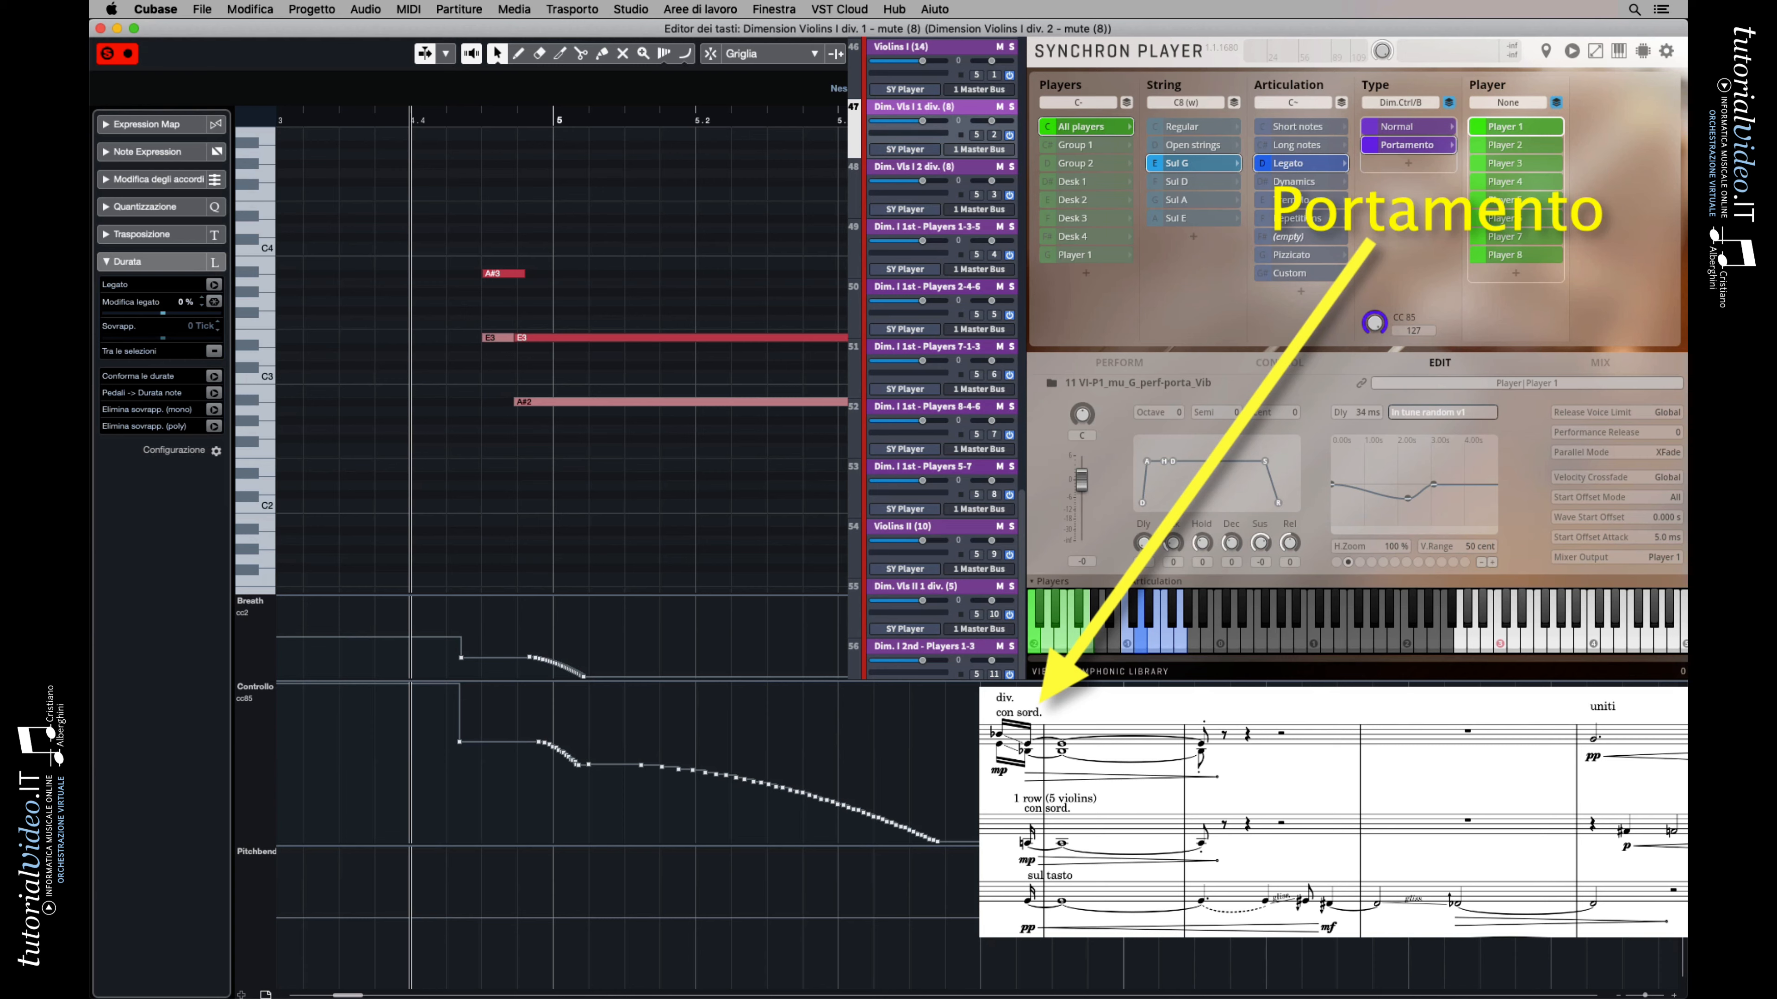
key("space")
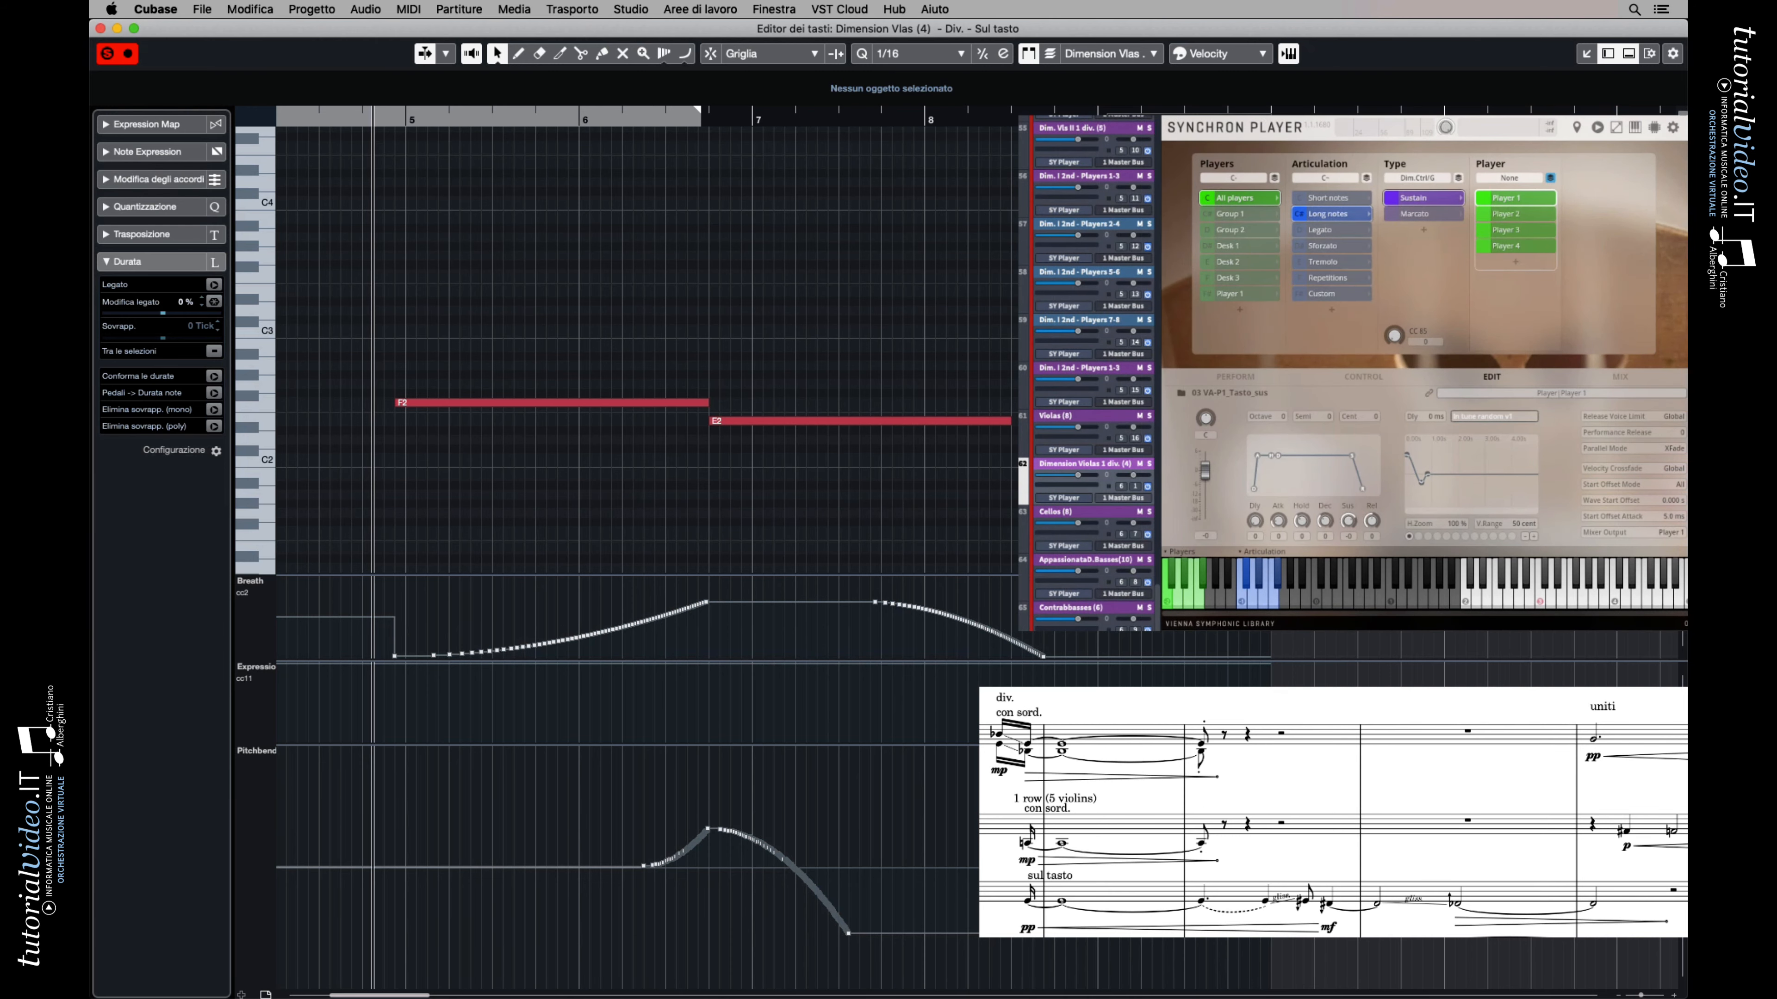
key("space")
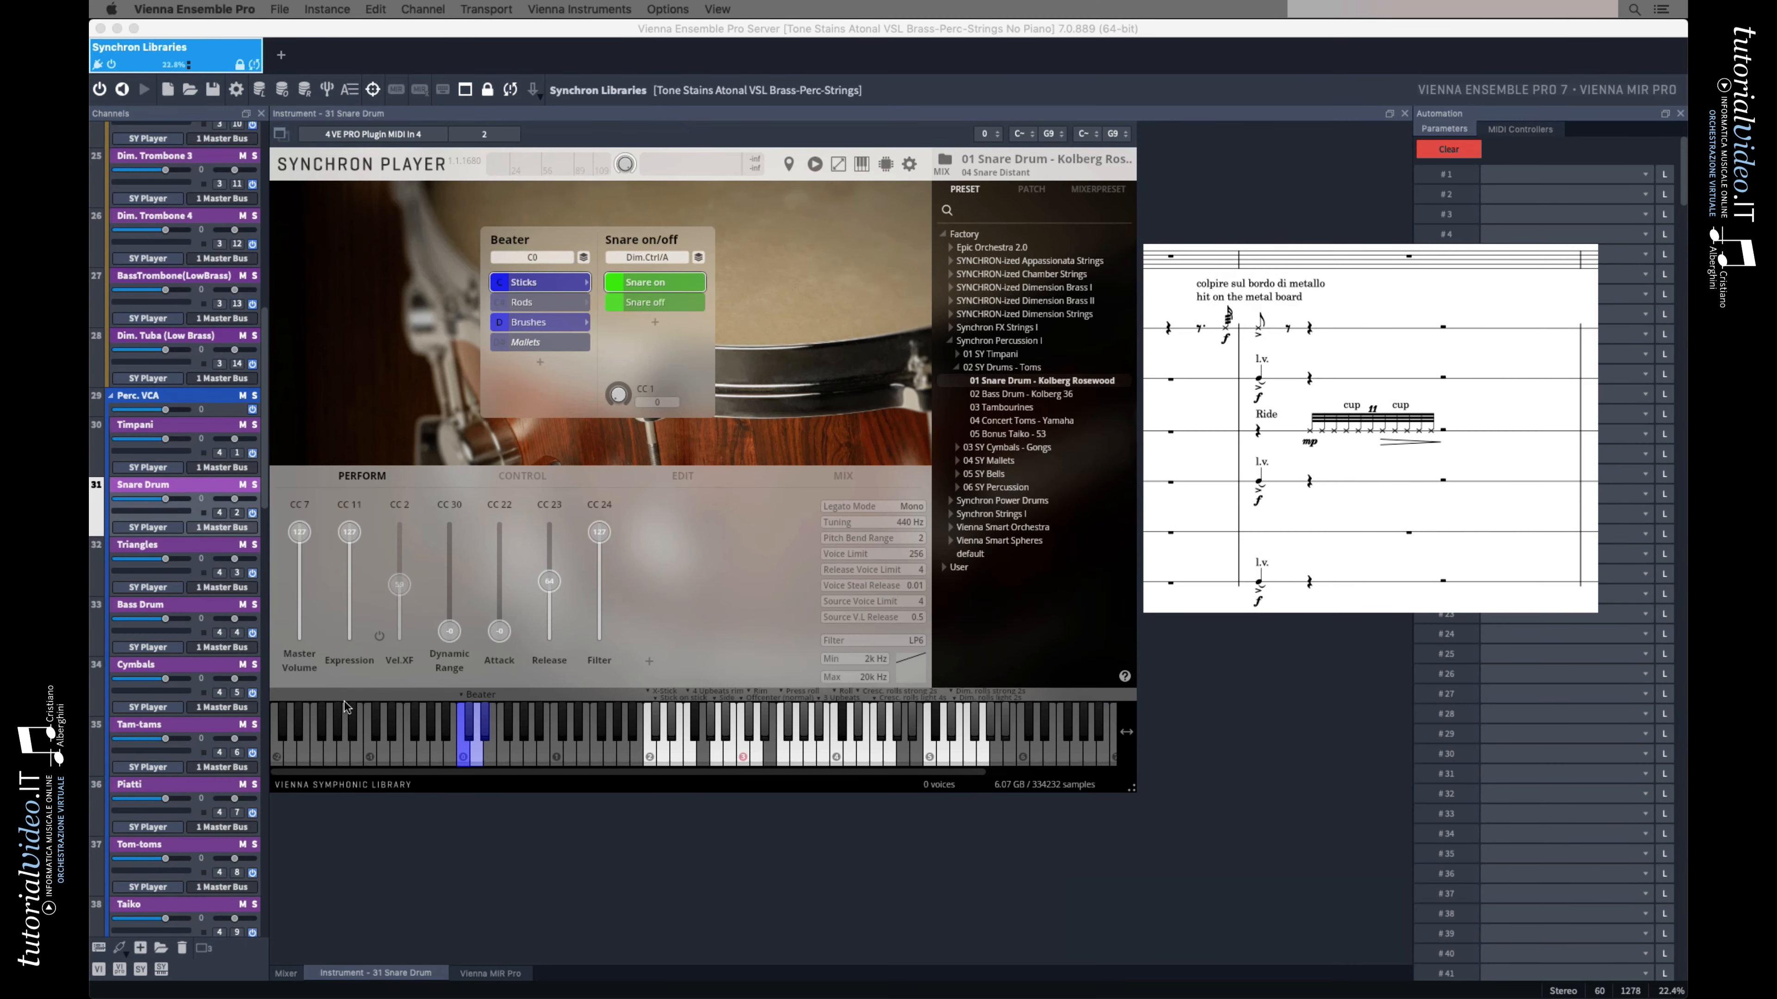
Switch to Vienna Ensemble Pro and play the percussion examples for the Snare Drum and the bowed Xilophone
left_click(432, 937)
left_click(437, 944)
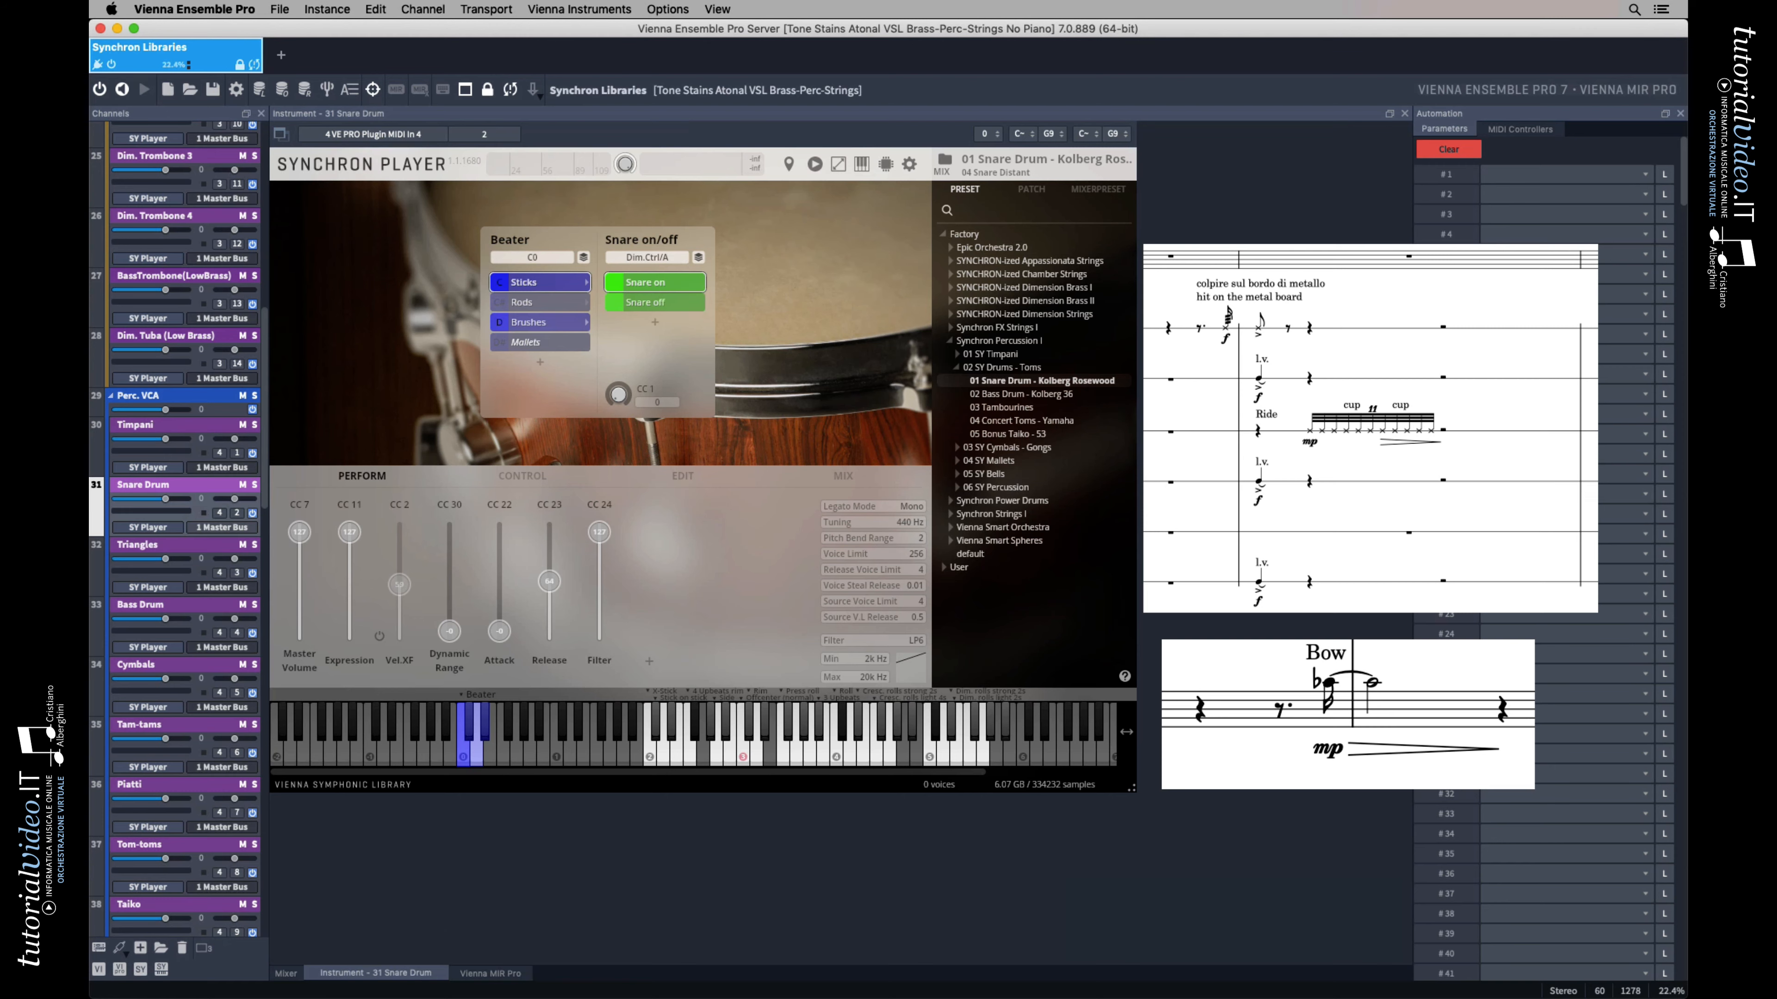
key("space")
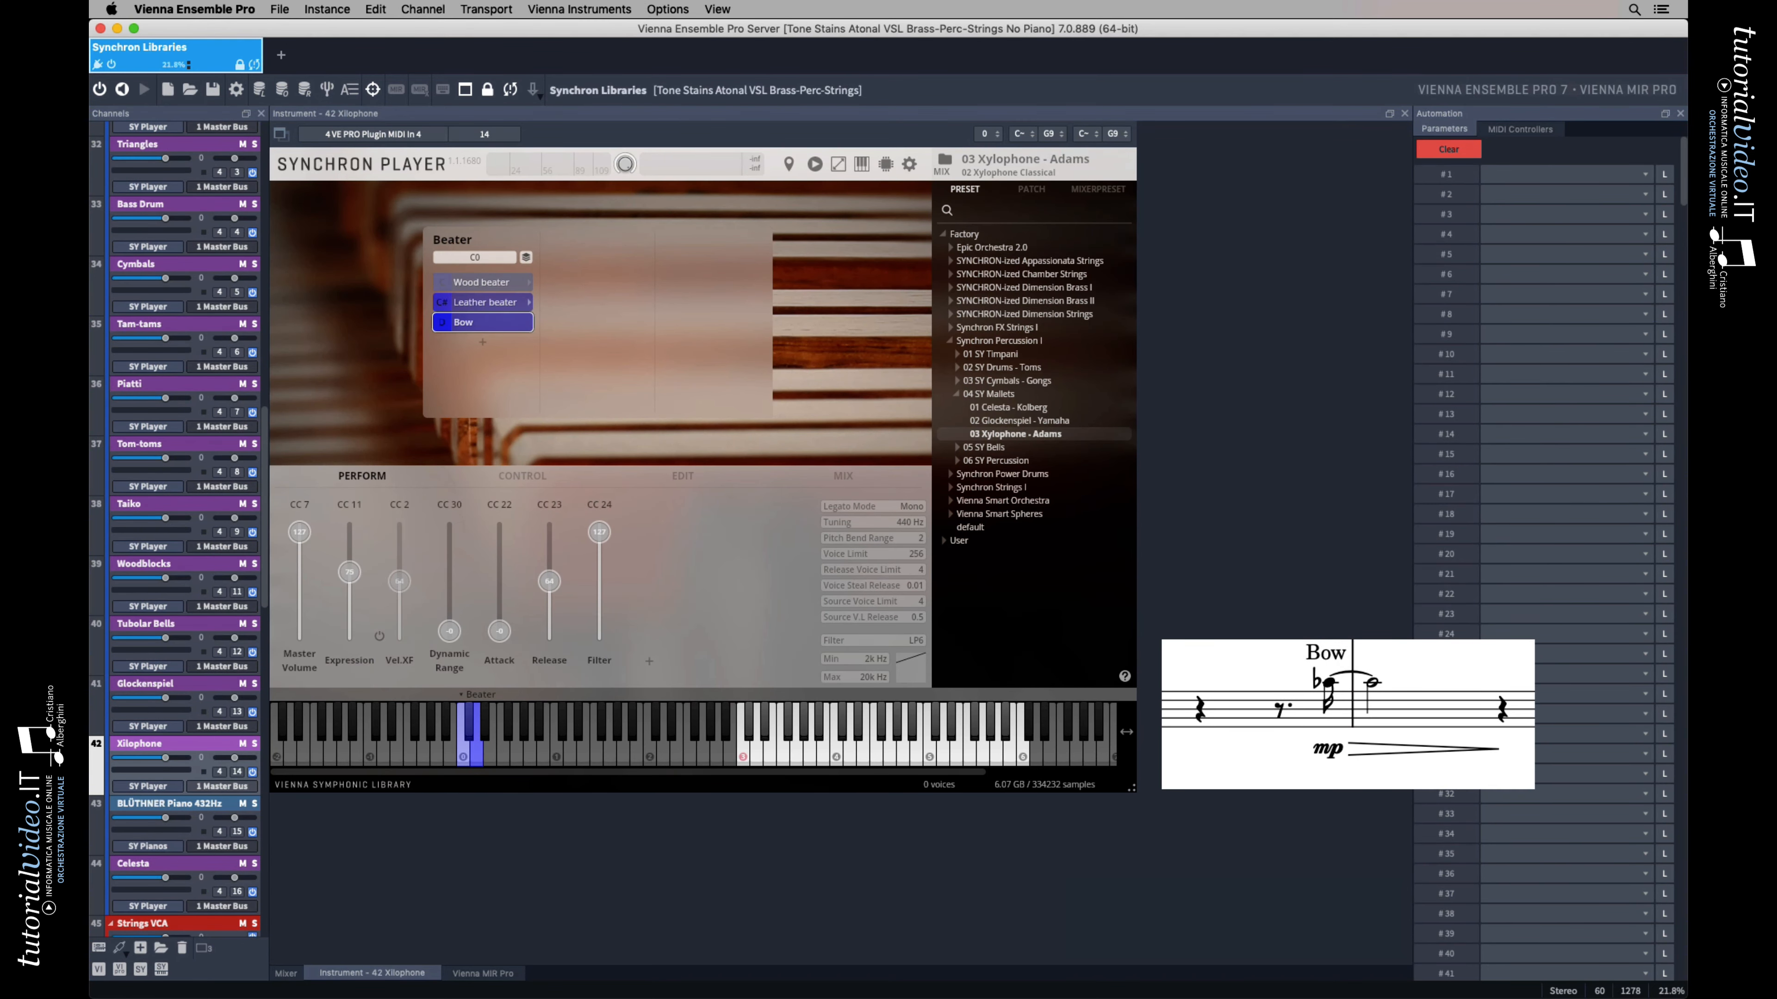
key("space")
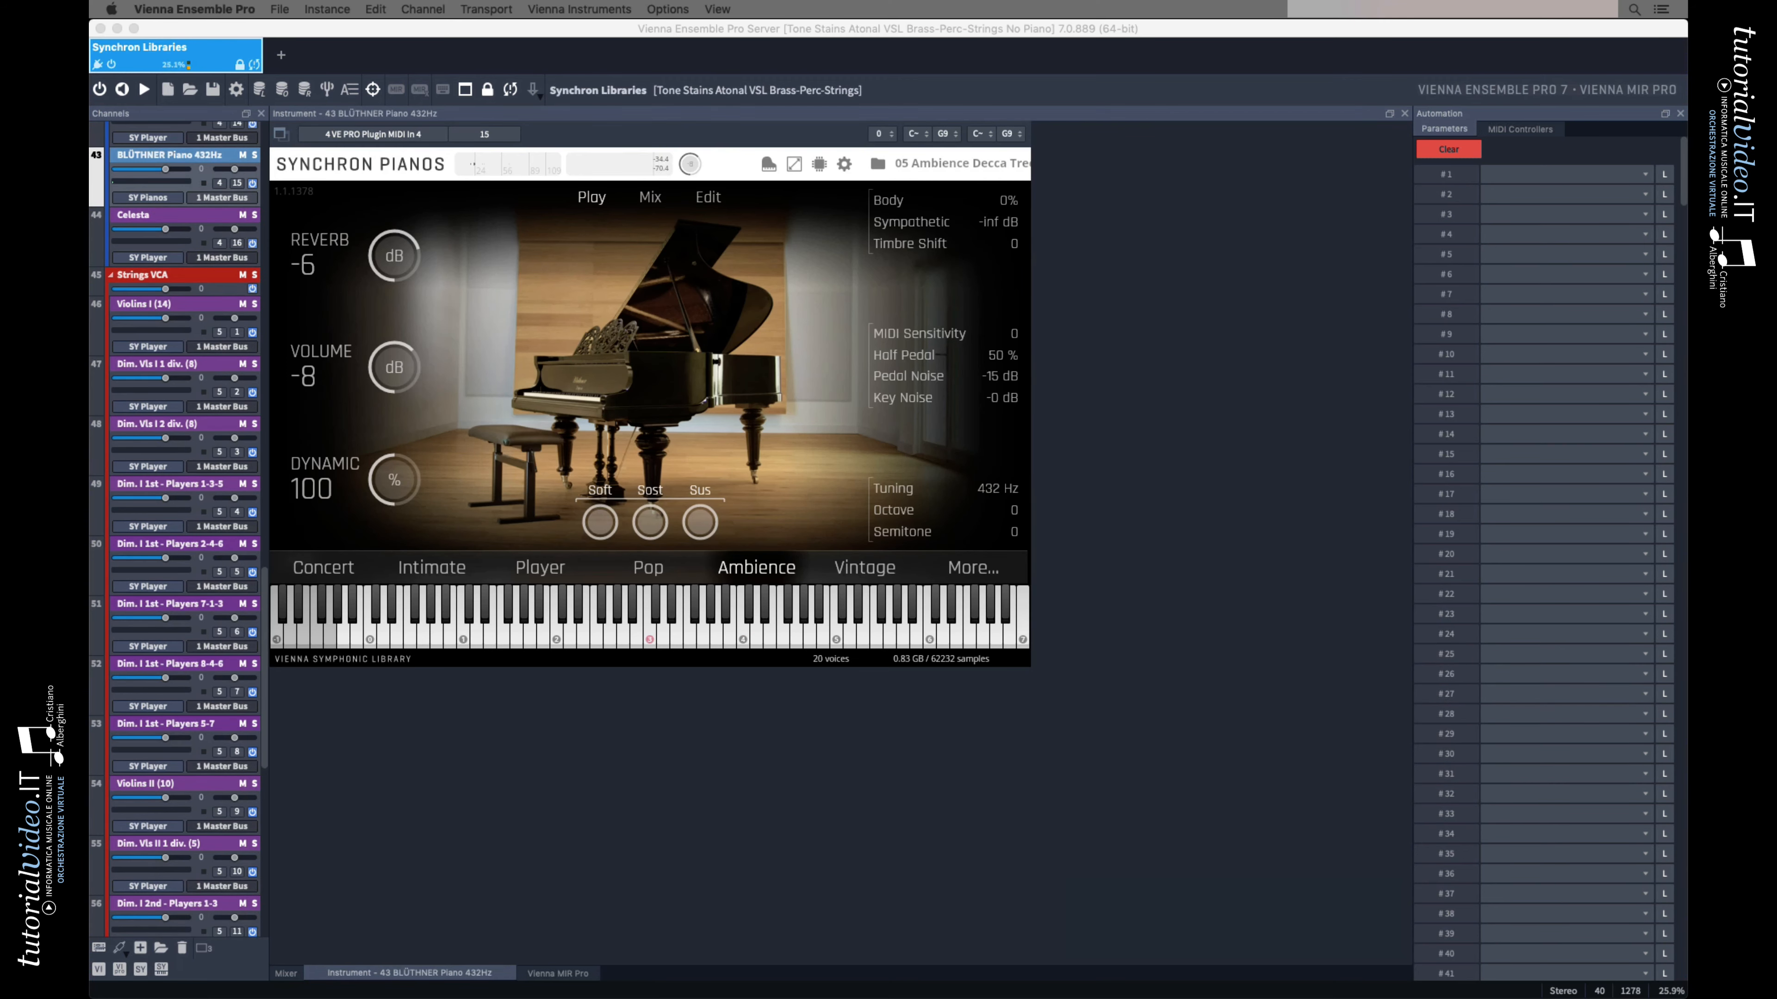
Play and stop the piano passage with the BLÜTHNER Piano 432Hz instrument displayed
key("space")
key("space")
key("space")
key("space")
key("space")
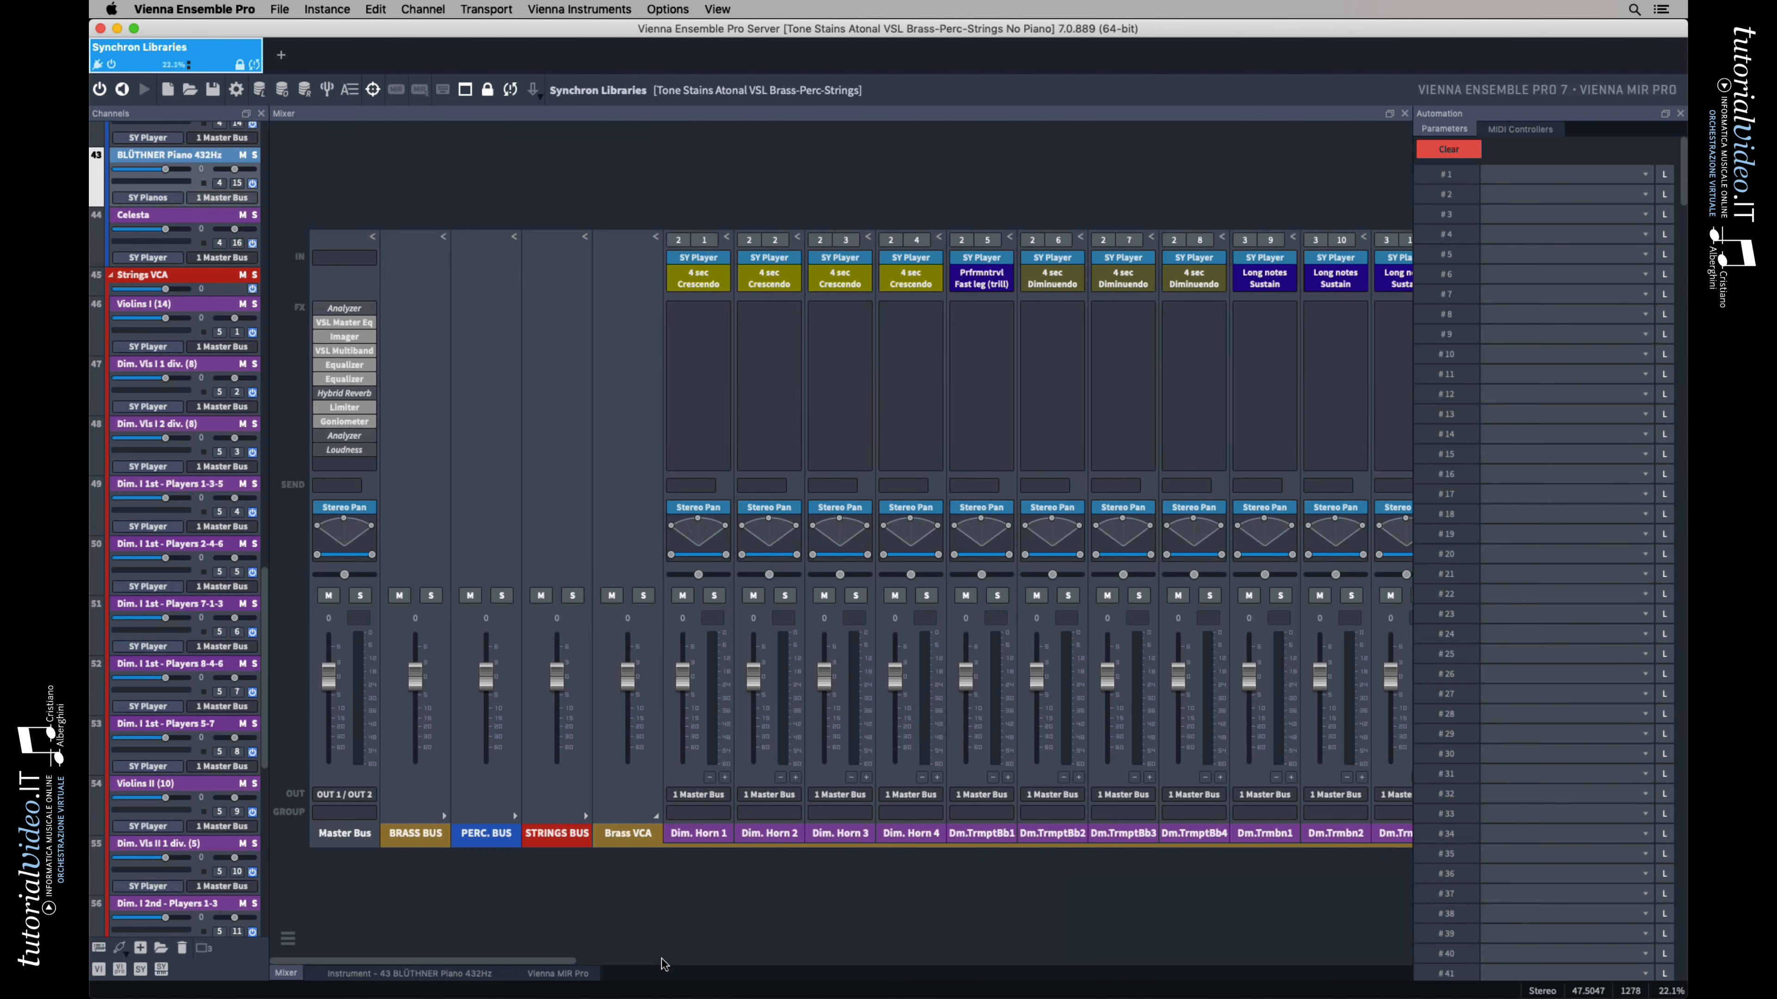
Look across the mixer from the brass channels to the string FX channels, and return to the BLÜTHNER Piano 432Hz instrument
left_click(663, 962)
left_click(935, 966)
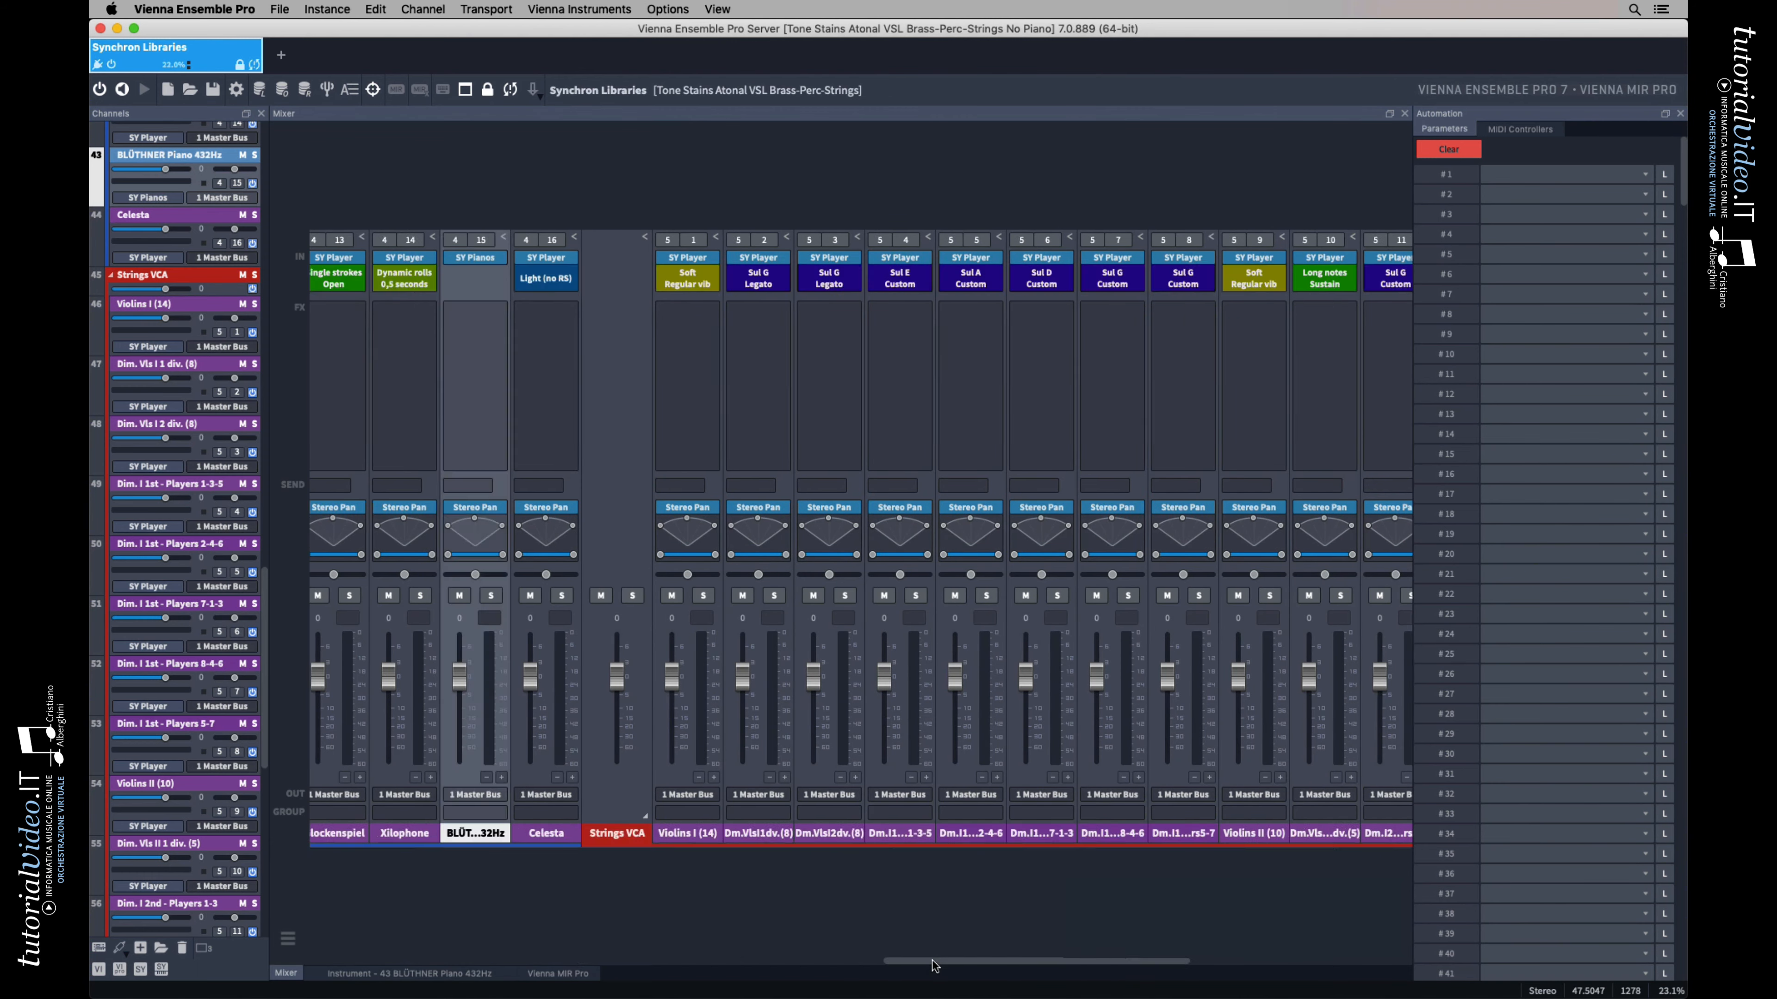
left_click(1253, 966)
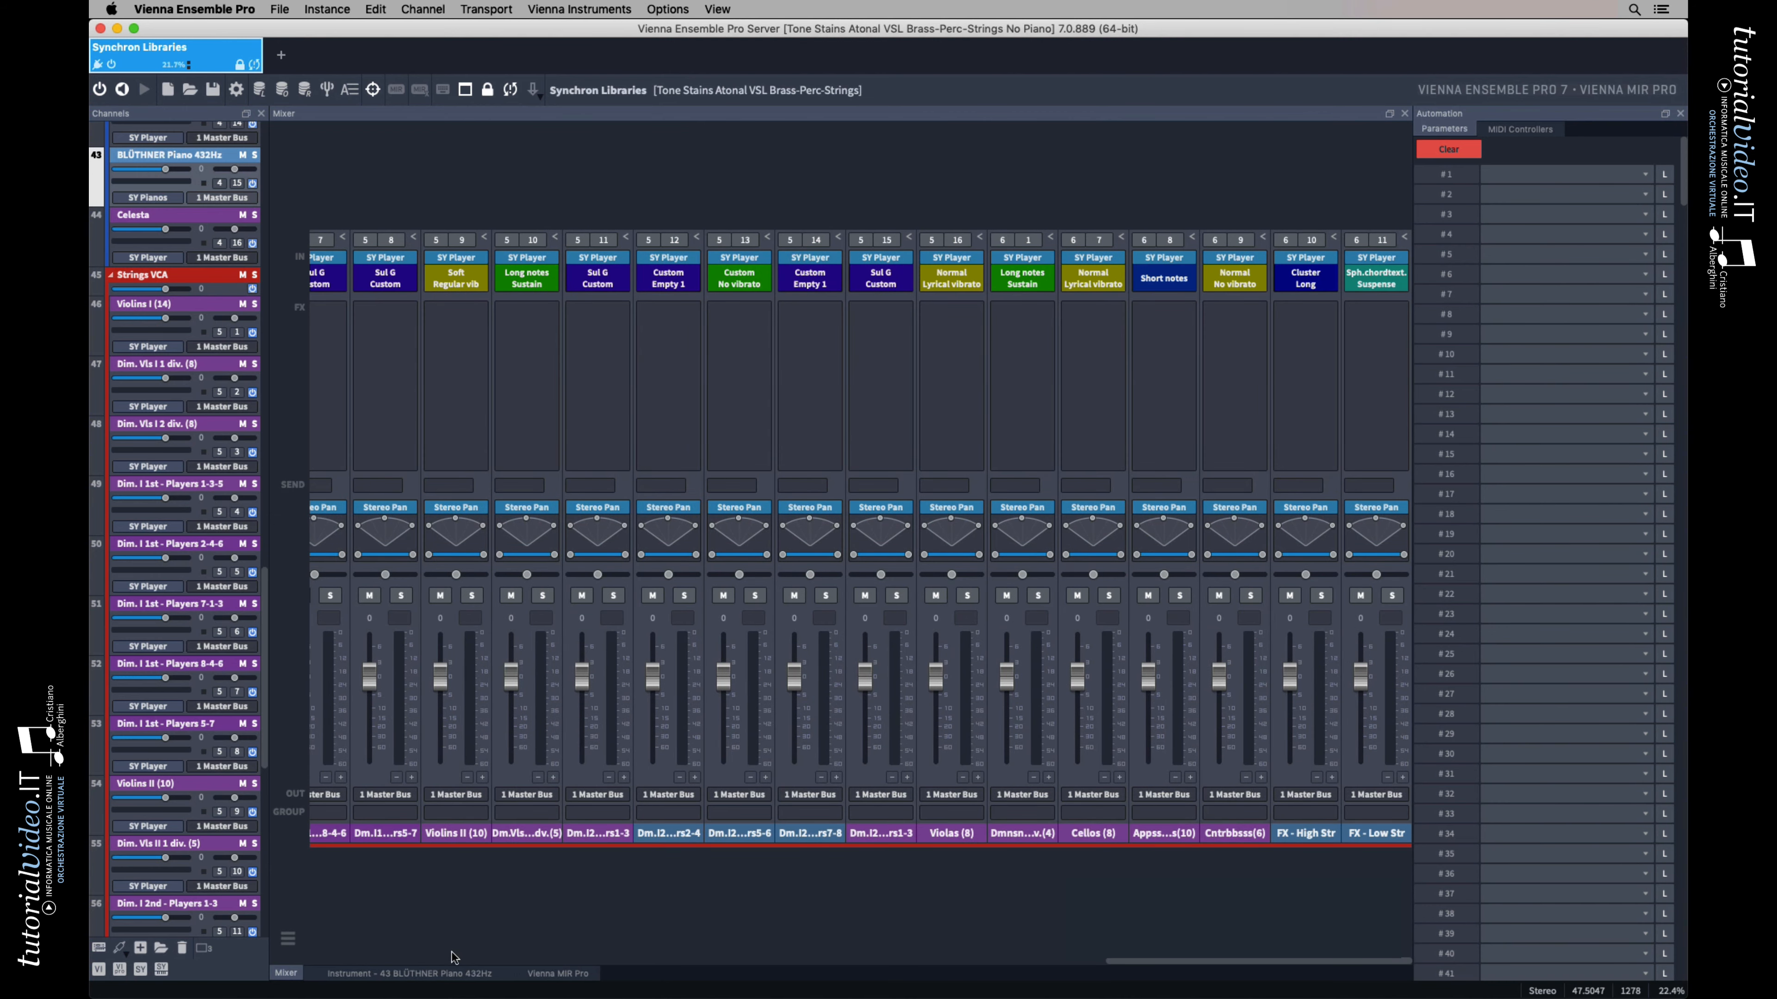
left_click(434, 975)
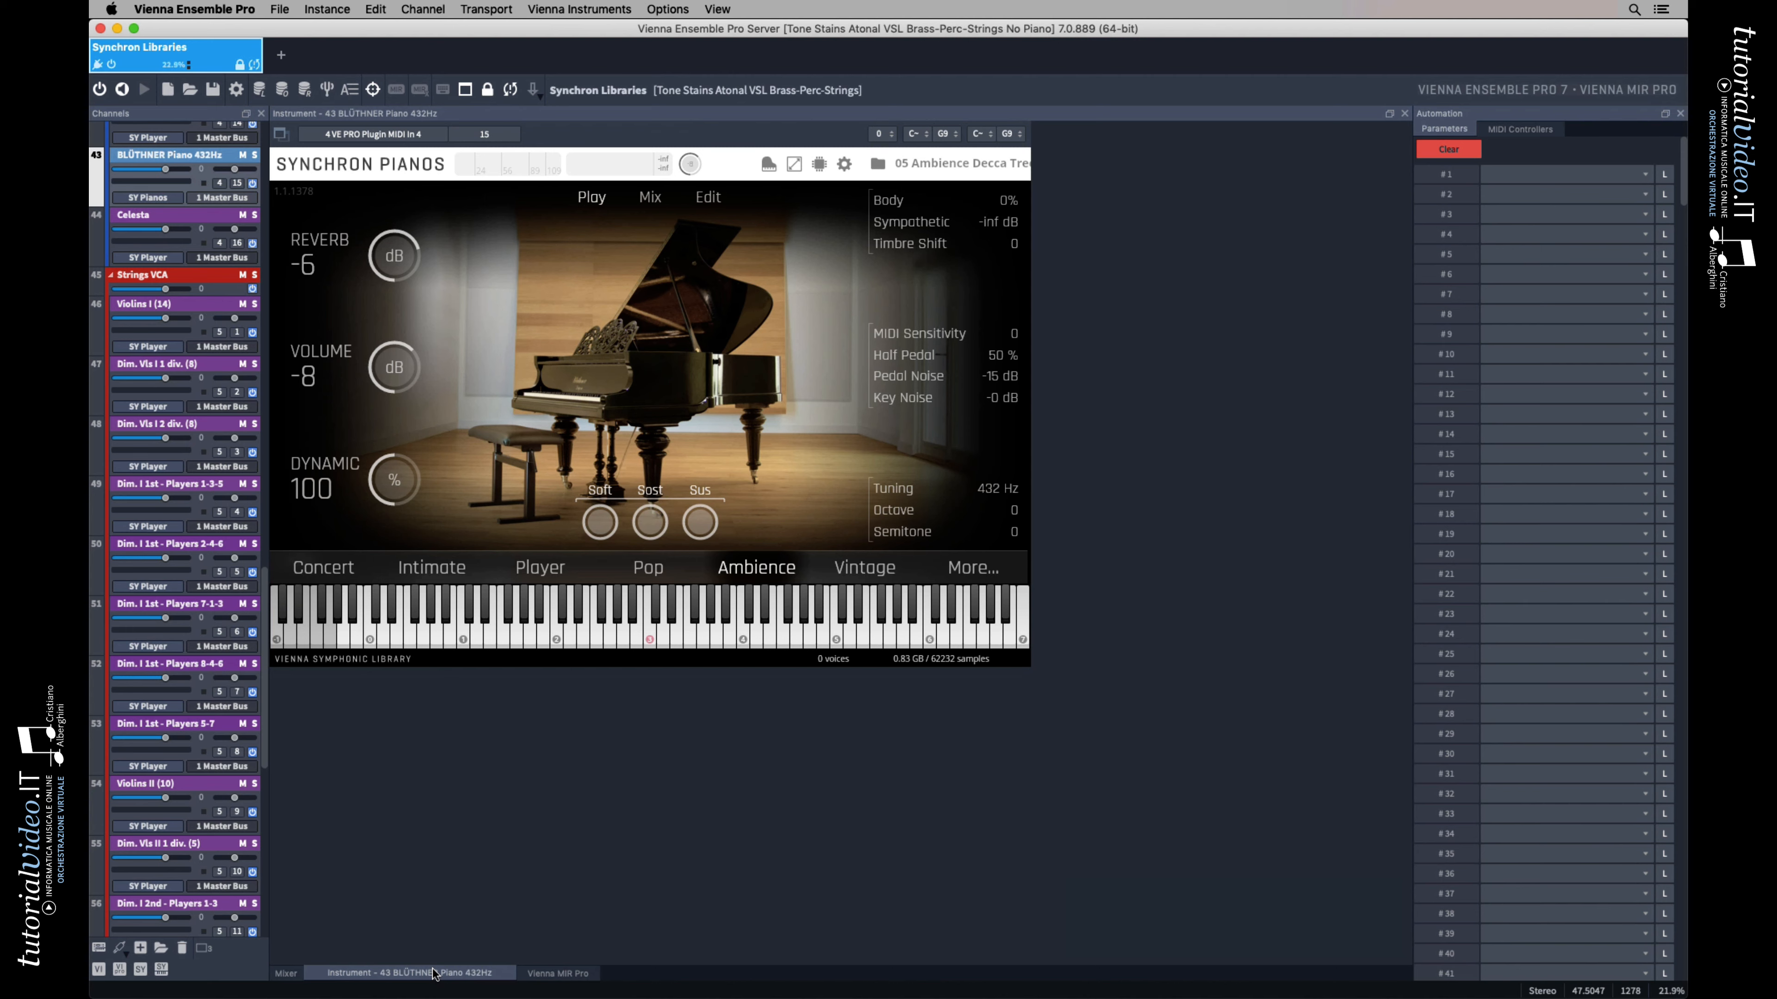